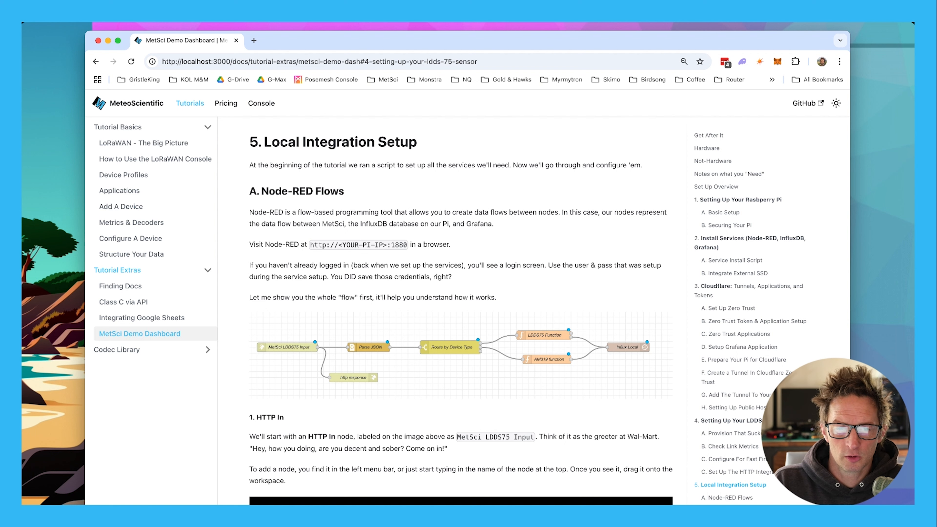
pyautogui.scroll(-3, 461, 313)
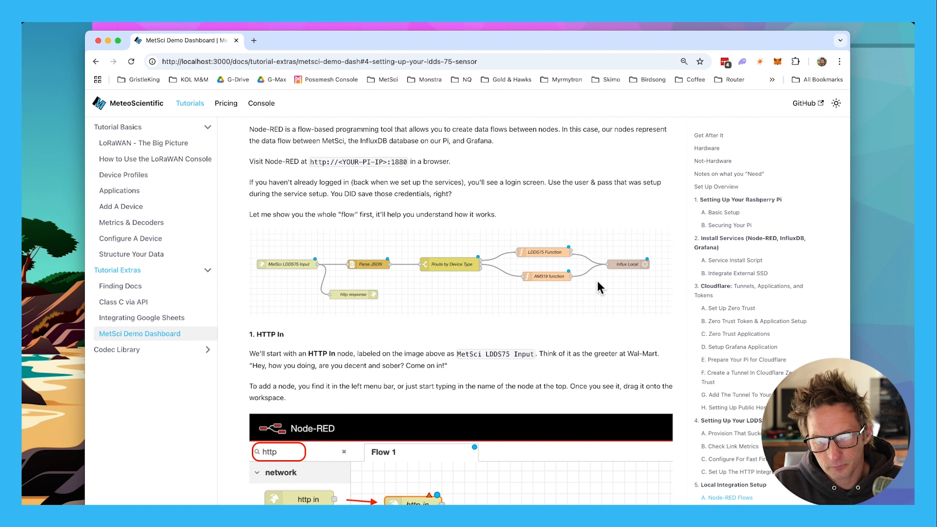
pyautogui.scroll(-4, 467, 314)
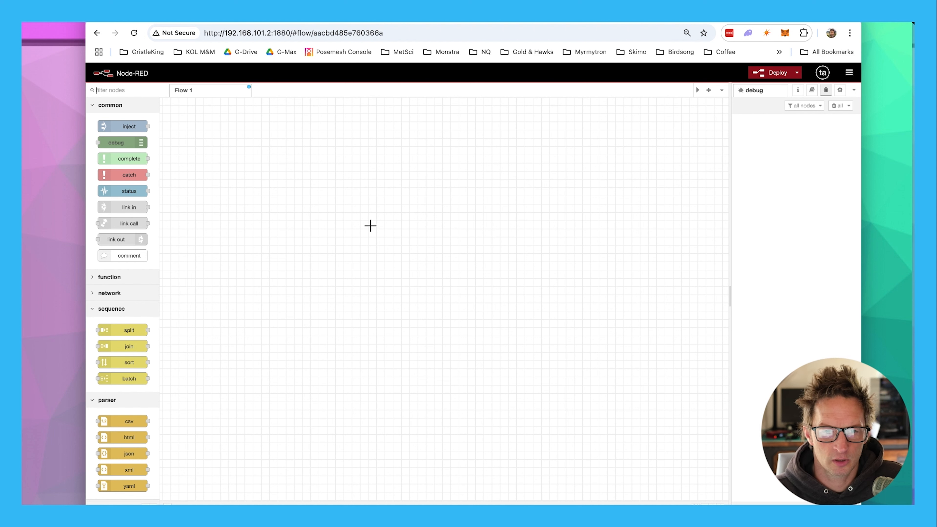
pyautogui.click(224, 33)
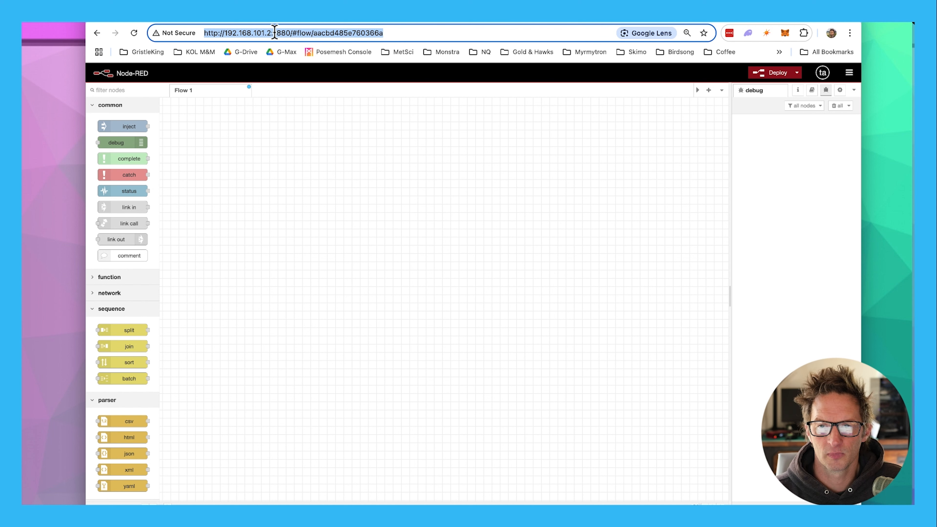
pyautogui.click(263, 33)
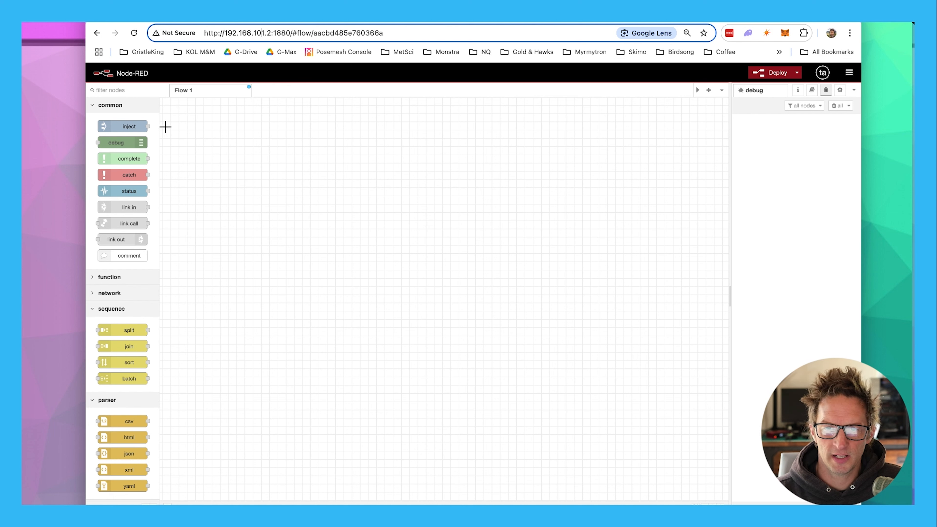
pyautogui.click(208, 142)
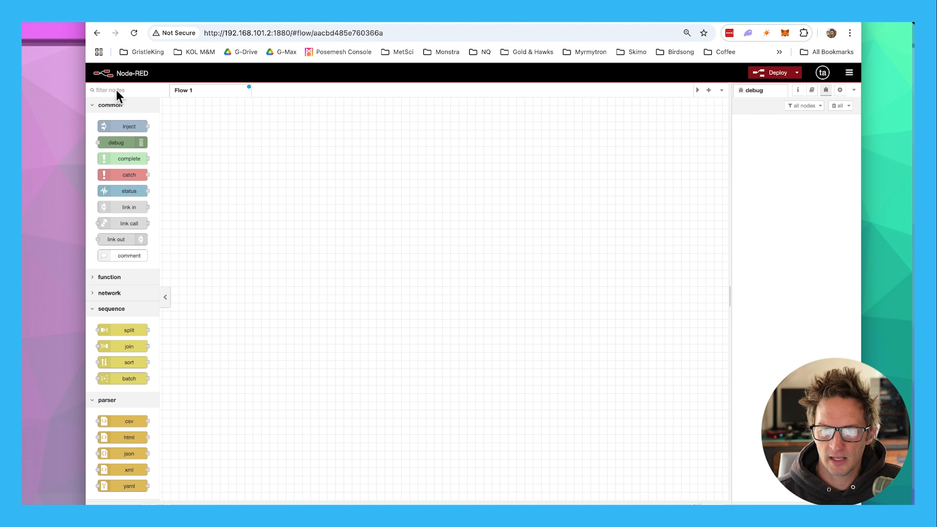
# Filter the node palette by "htt" and place an http in node at the start of the Flow 1 canvas.
pyautogui.write('htt')
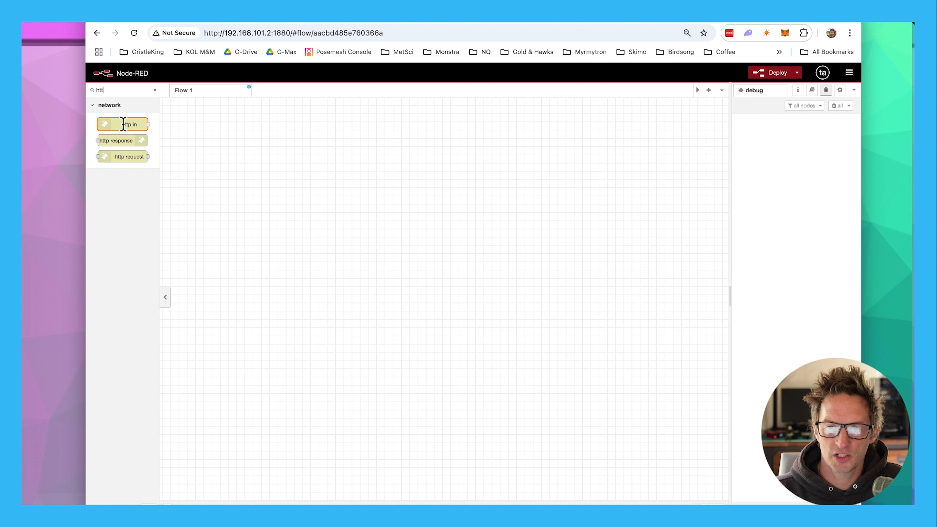
pyautogui.moveTo(124, 124); pyautogui.dragTo(207, 130)
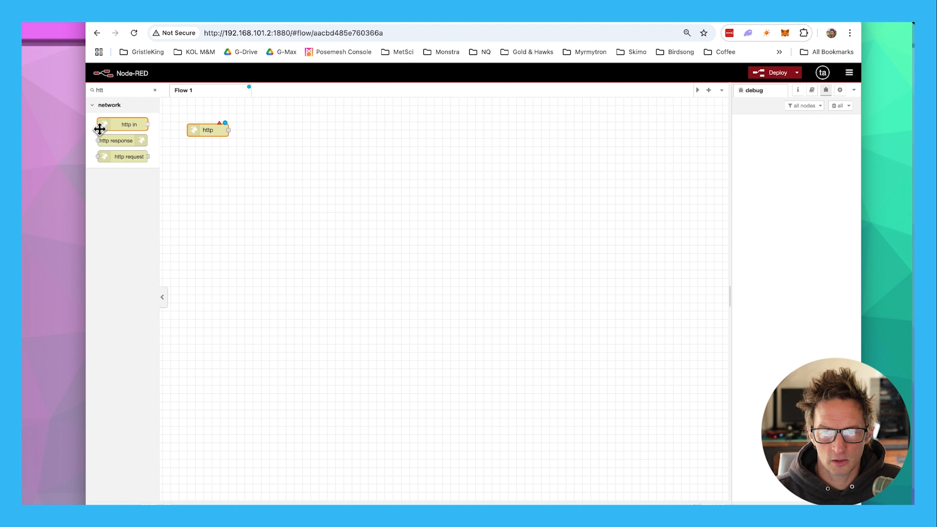
pyautogui.moveTo(109, 90); pyautogui.dragTo(94, 90)
pyautogui.moveTo(125, 123); pyautogui.dragTo(223, 154)
pyautogui.click(222, 154)
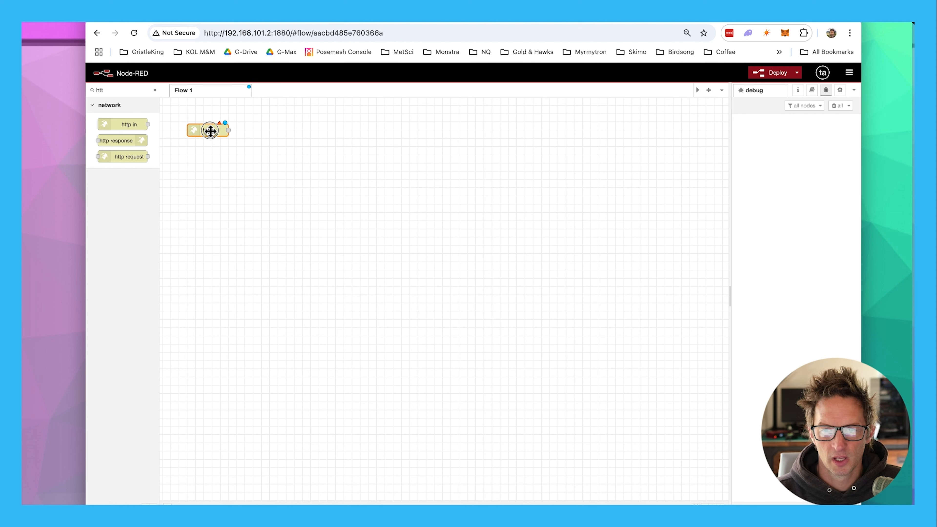
# Set the http in node's method to POST and its URL to /metsci-ldds75-data.
pyautogui.doubleClick(211, 131)
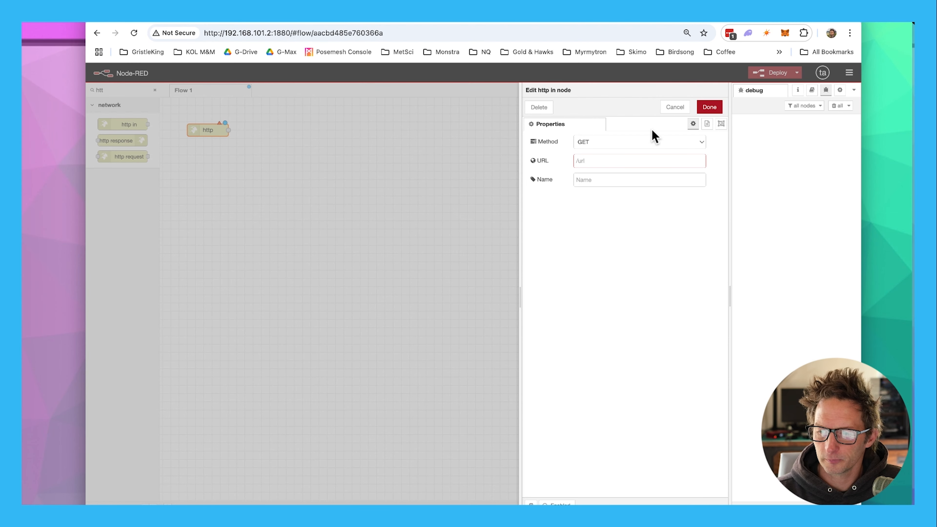
pyautogui.click(649, 143)
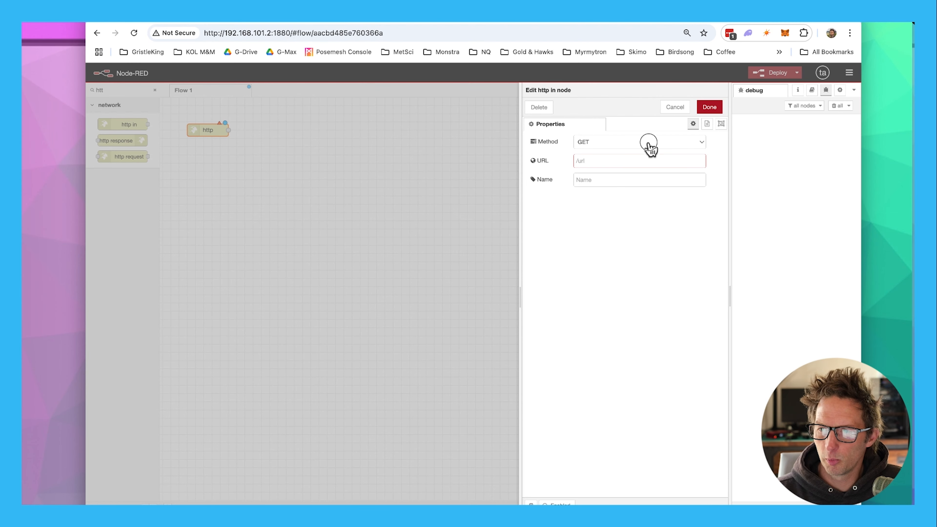
pyautogui.click(649, 155)
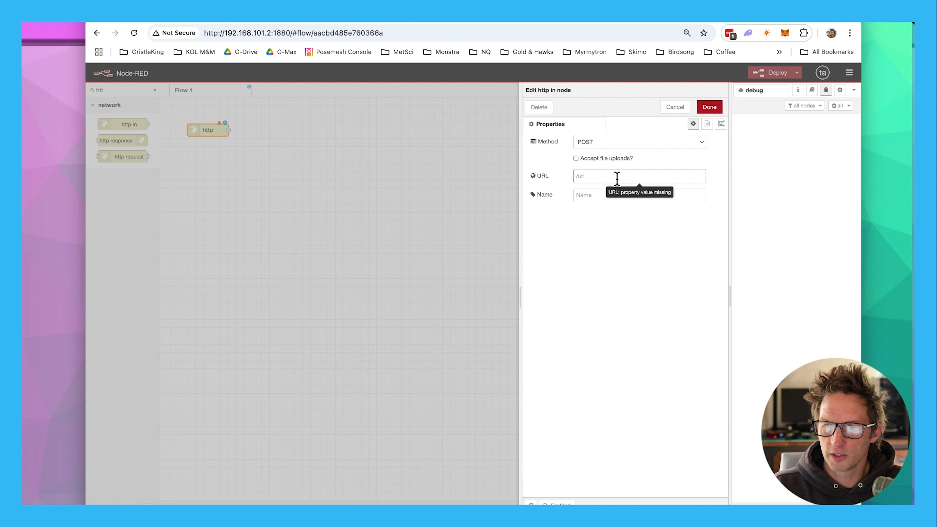
pyautogui.write('/metsc')
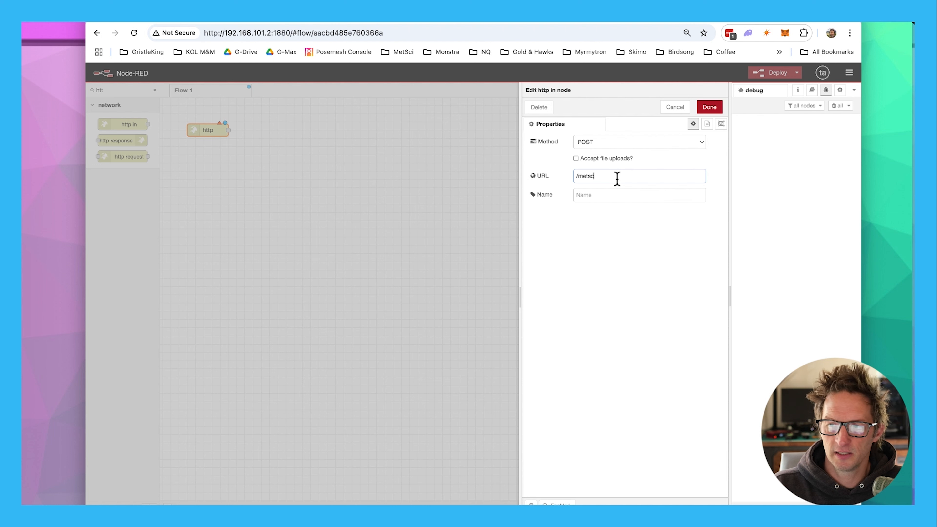
pyautogui.write('i-ldds')
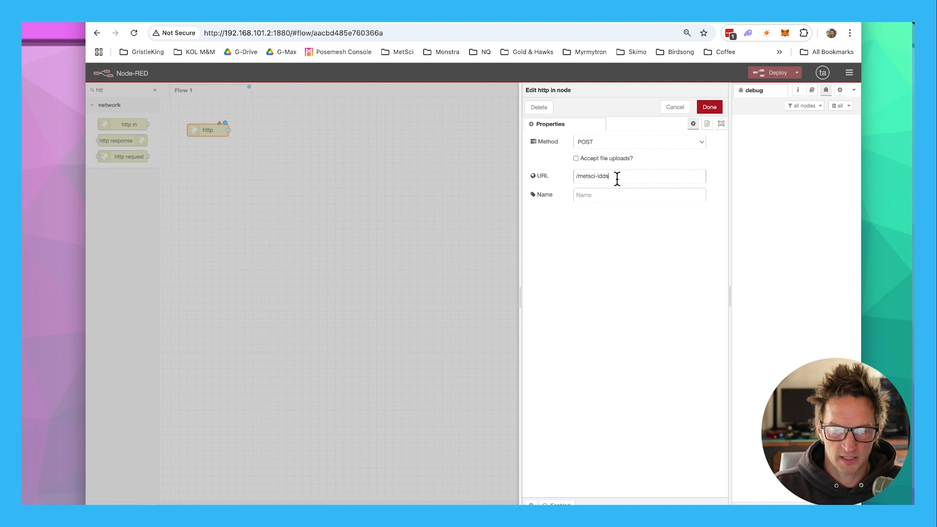
pyautogui.write('75/data')
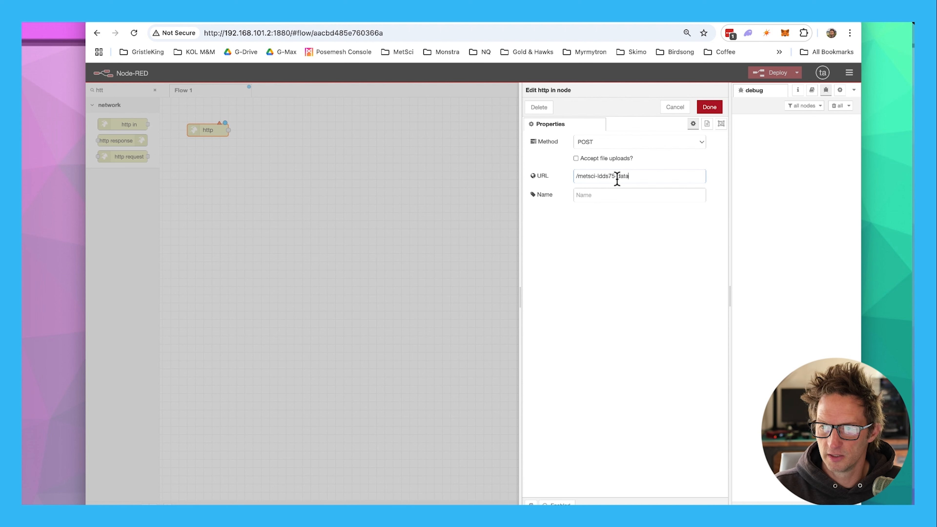
# Name the http in node "MetSci LDDS75 Input" and save its properties.
pyautogui.click(614, 196)
pyautogui.write('MetSci L')
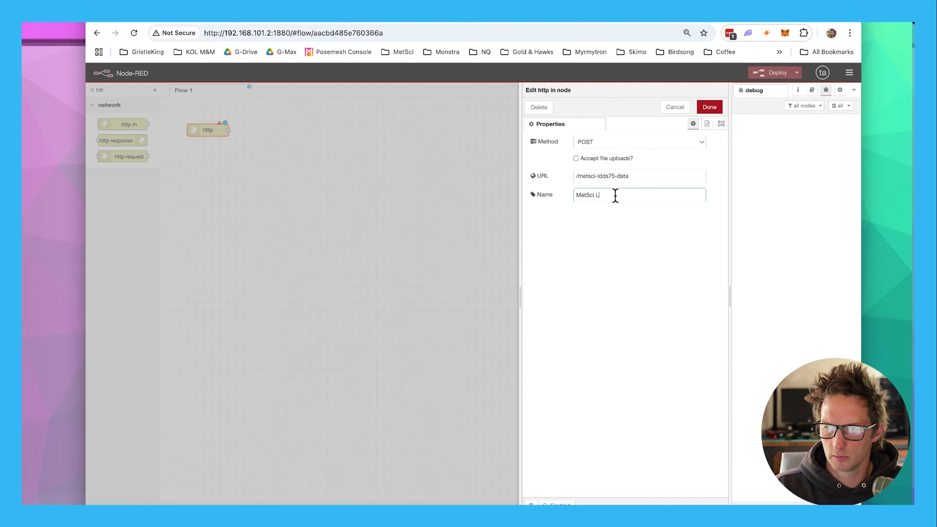
pyautogui.write('DDS75 Input')
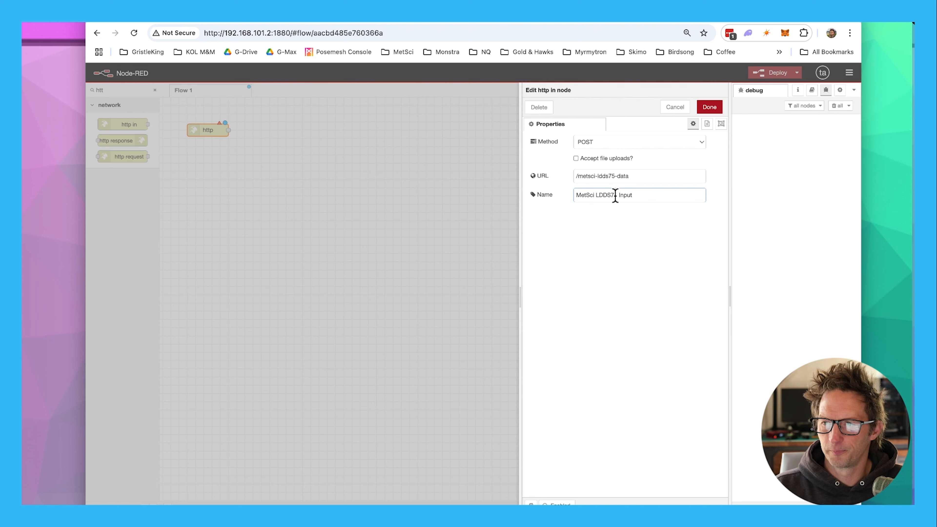
pyautogui.click(710, 107)
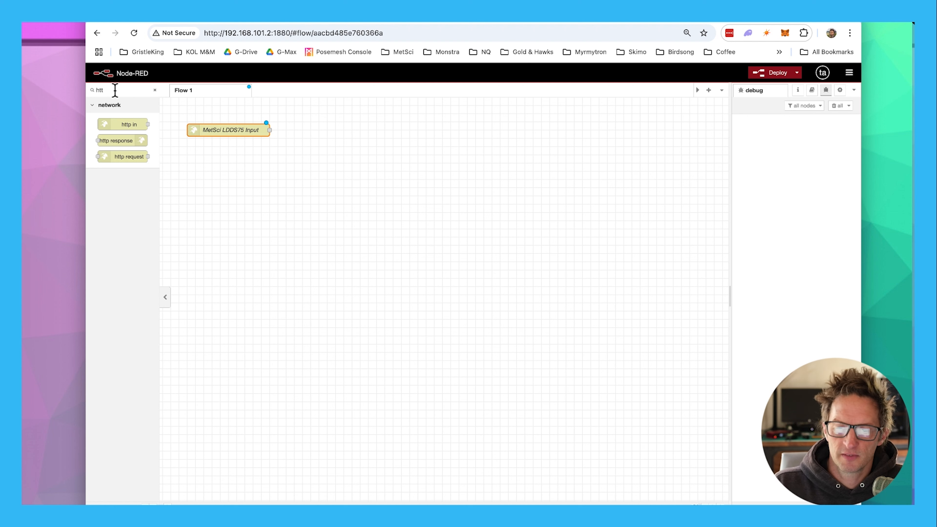
# Add an http response node below the MetSci LDDS75 Input node, wire the input to it and name it "https response node".
pyautogui.moveTo(119, 143); pyautogui.dragTo(318, 165)
pyautogui.moveTo(272, 129); pyautogui.dragTo(300, 163)
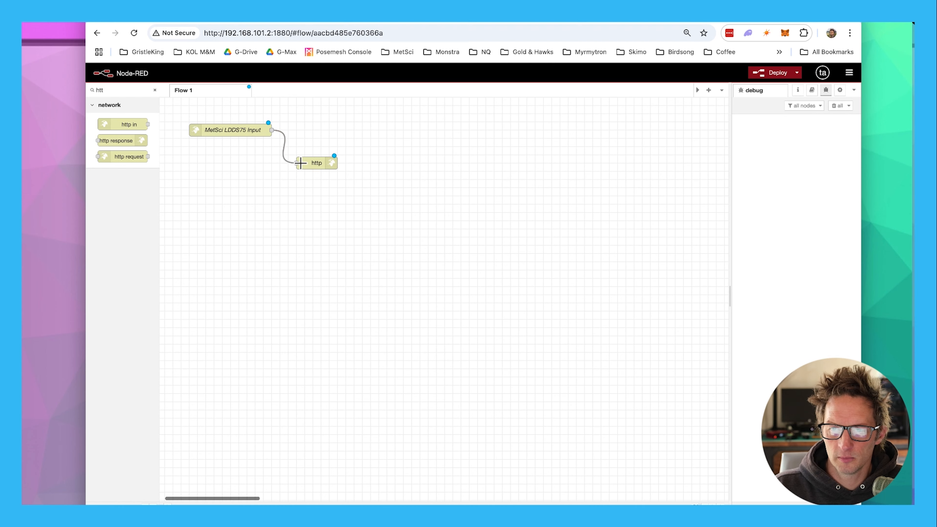
pyautogui.click(313, 164)
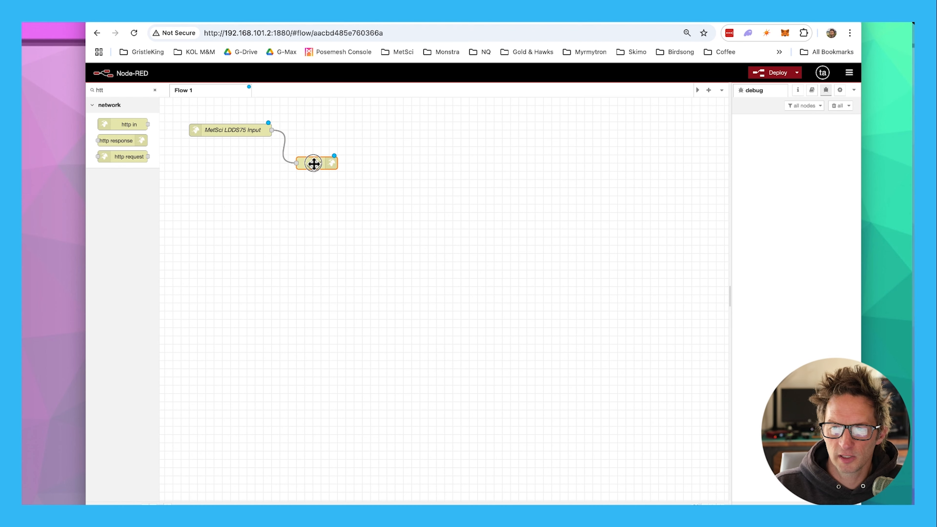
pyautogui.doubleClick(314, 163)
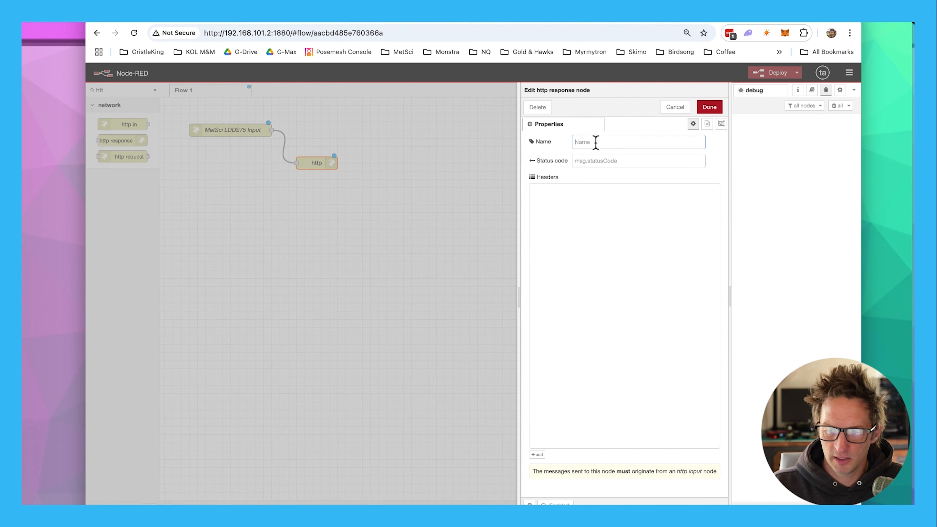
pyautogui.write('ht')
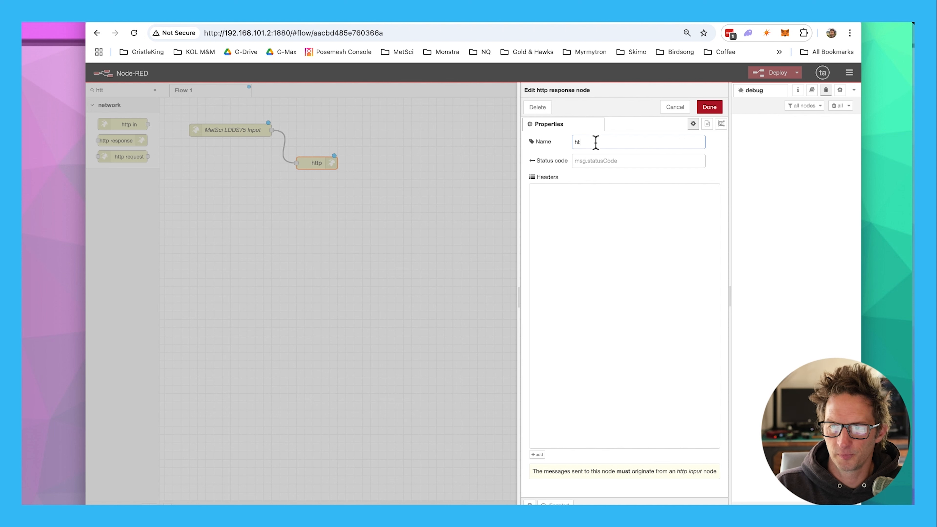
pyautogui.write('tps response node')
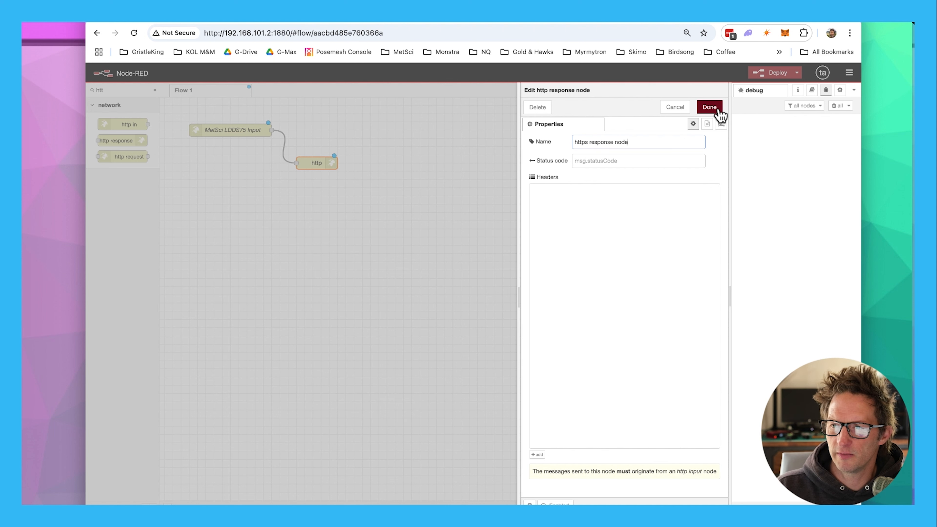
pyautogui.click(709, 107)
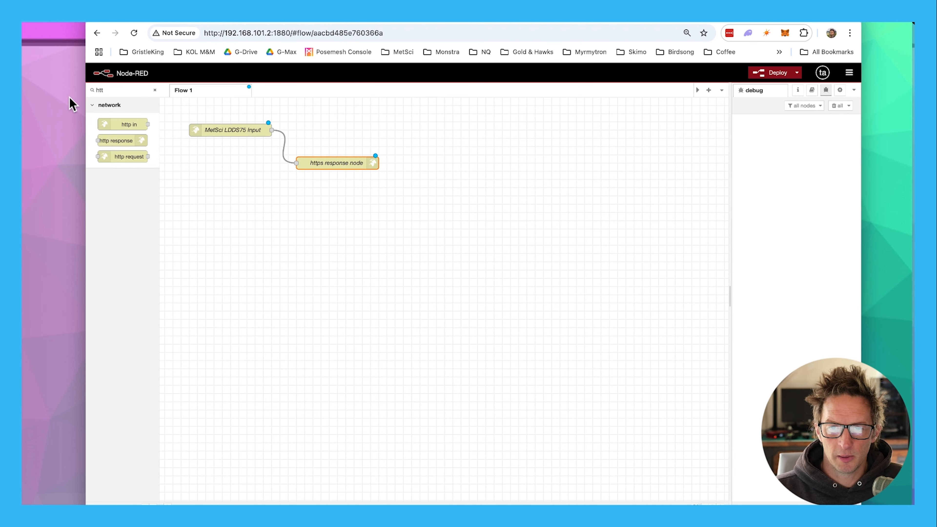
# Find the json node, place it above the https response node and wire the MetSci LDDS75 Input output to it.
pyautogui.doubleClick(93, 91)
pyautogui.write('json')
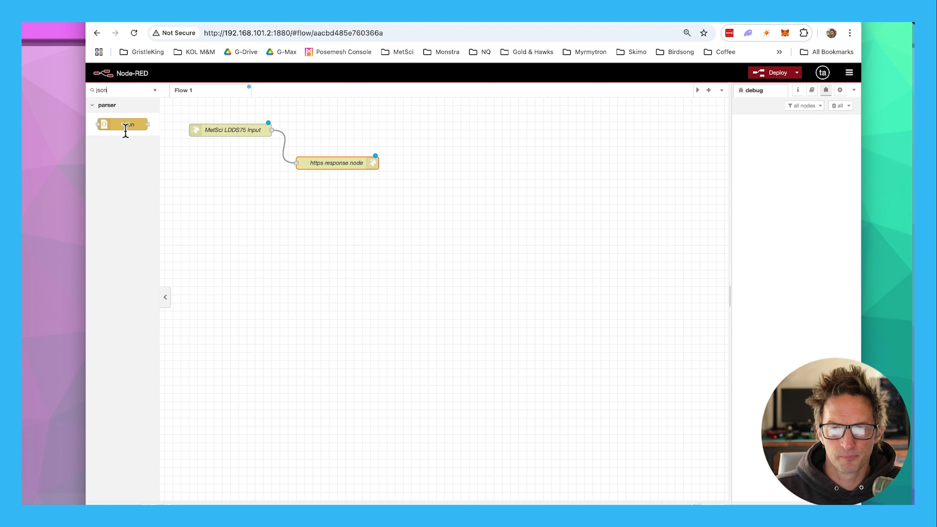
pyautogui.moveTo(133, 122); pyautogui.dragTo(345, 130)
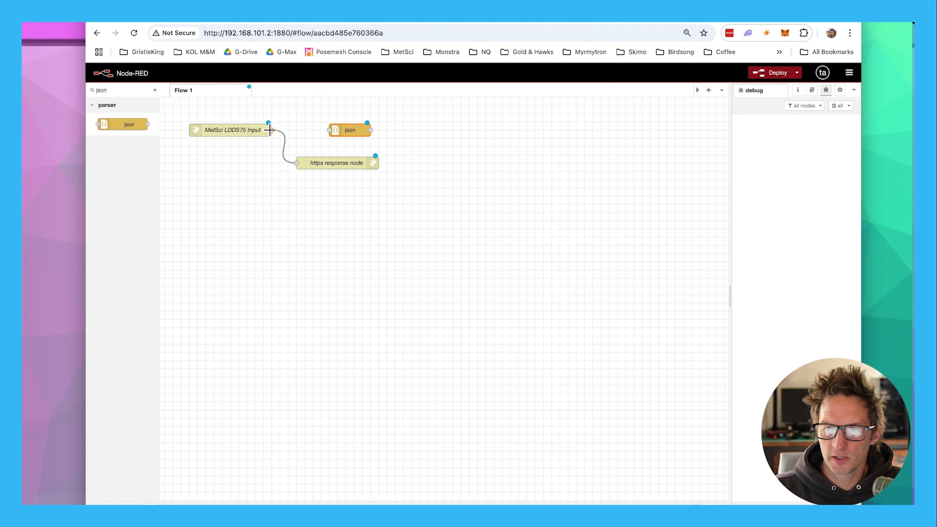
pyautogui.moveTo(272, 129); pyautogui.dragTo(329, 131)
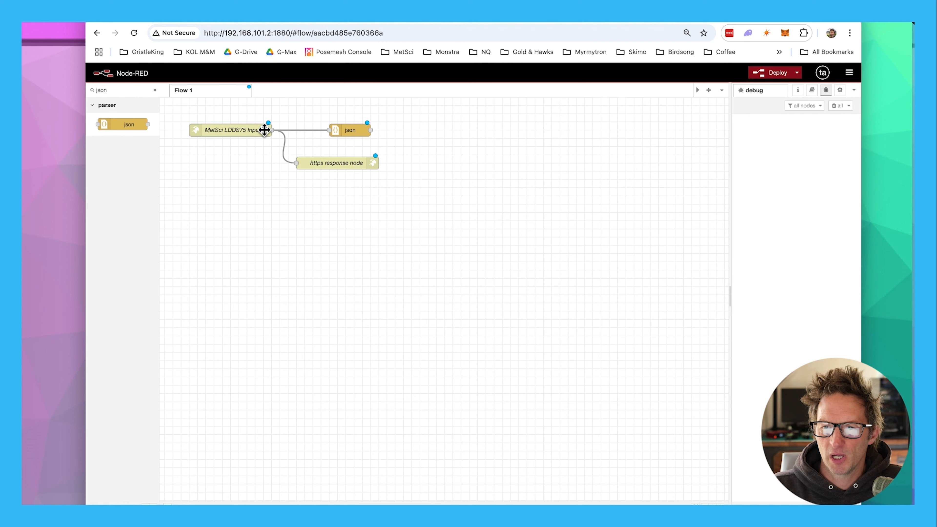
# Set the json node's action to "Always convert to JavaScript Object", name it "Parse JSON" and save it.
pyautogui.doubleClick(351, 129)
pyautogui.click(699, 145)
pyautogui.click(674, 167)
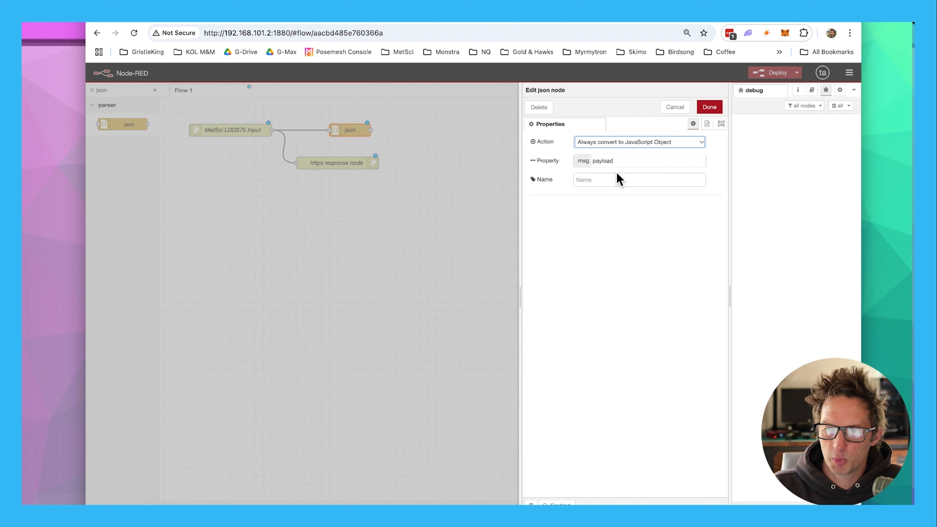
pyautogui.click(610, 179)
pyautogui.write('p')
pyautogui.press('BackSpace')
pyautogui.write('Pasre')
pyautogui.press('BackSpace')
pyautogui.press('BackSpace')
pyautogui.press('BackSpace')
pyautogui.write('rse JSON')
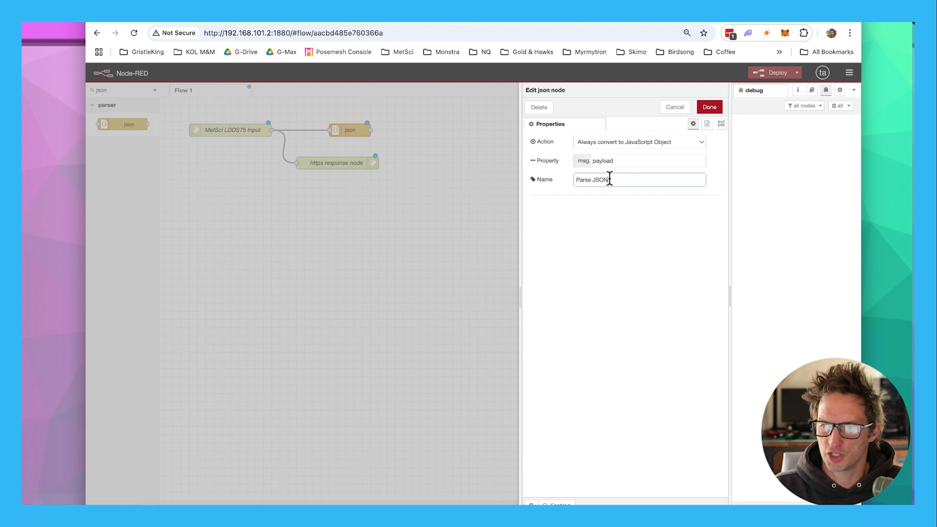
pyautogui.click(709, 107)
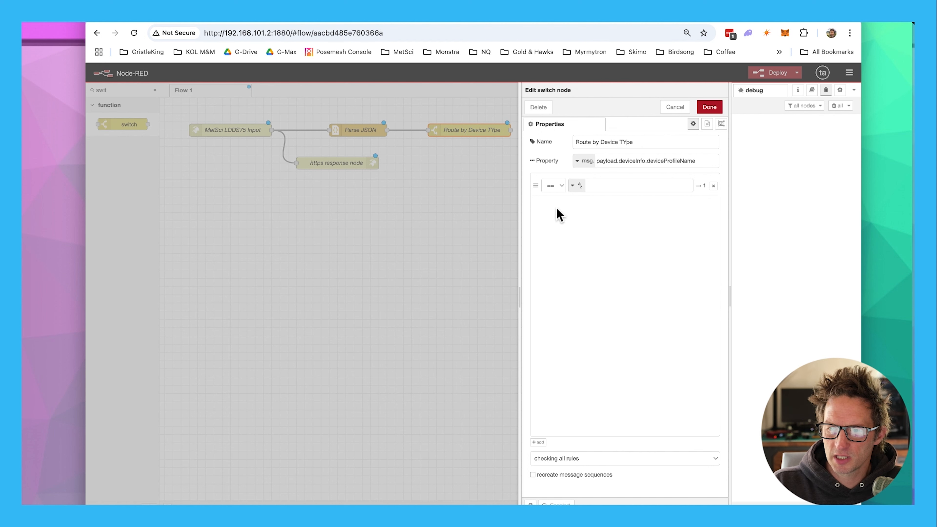
# Set the switch node's first rule to contains LDDS75 and add a second rule, contains AM319.
pyautogui.click(558, 274)
pyautogui.click(627, 186)
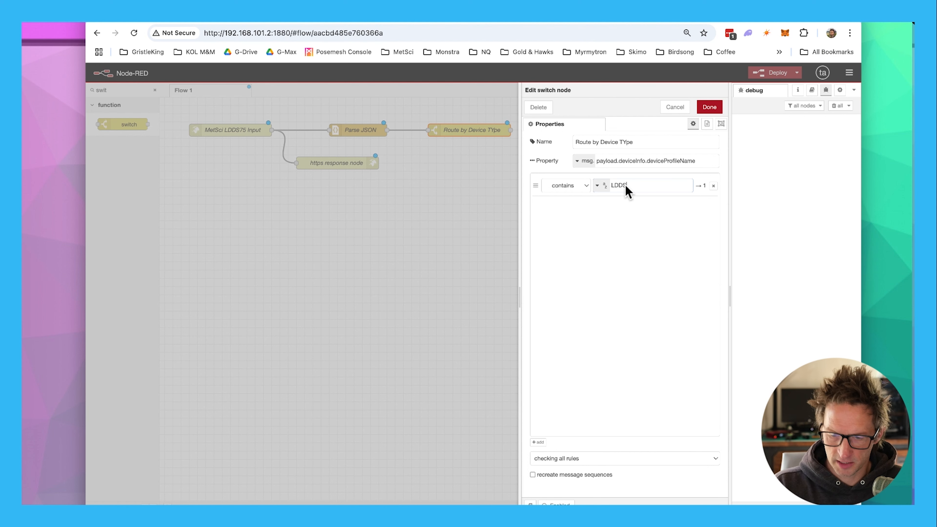
pyautogui.click(537, 442)
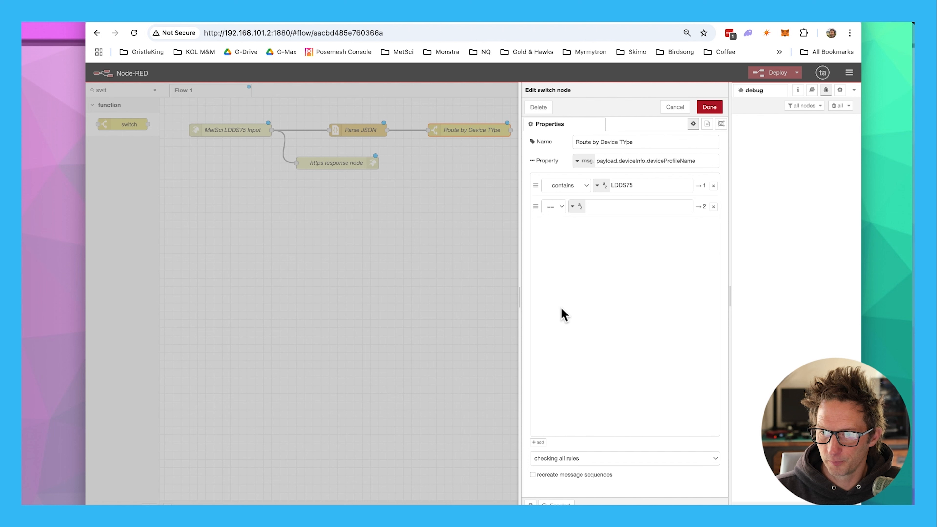
pyautogui.click(562, 288)
pyautogui.click(619, 207)
pyautogui.write('AM319')
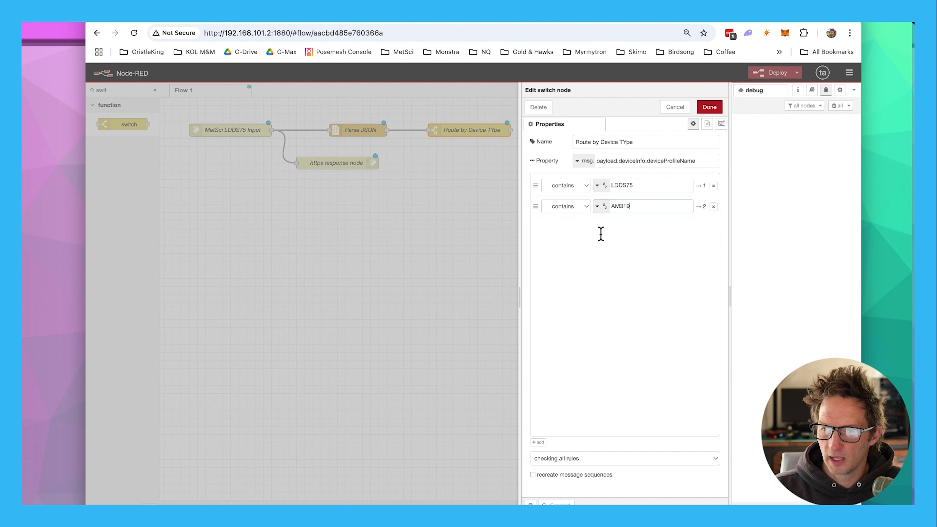
# Add a third "otherwise" rule to the switch node and save its properties.
pyautogui.click(537, 443)
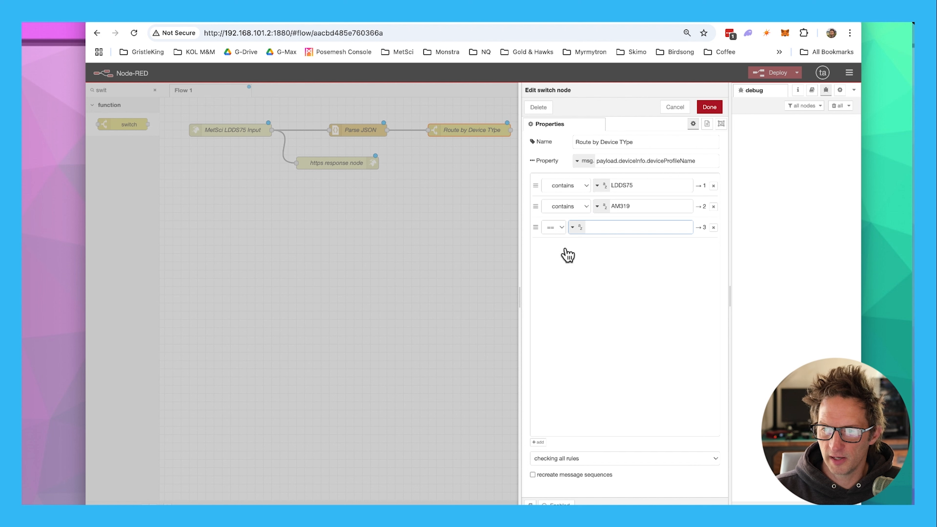
pyautogui.click(570, 455)
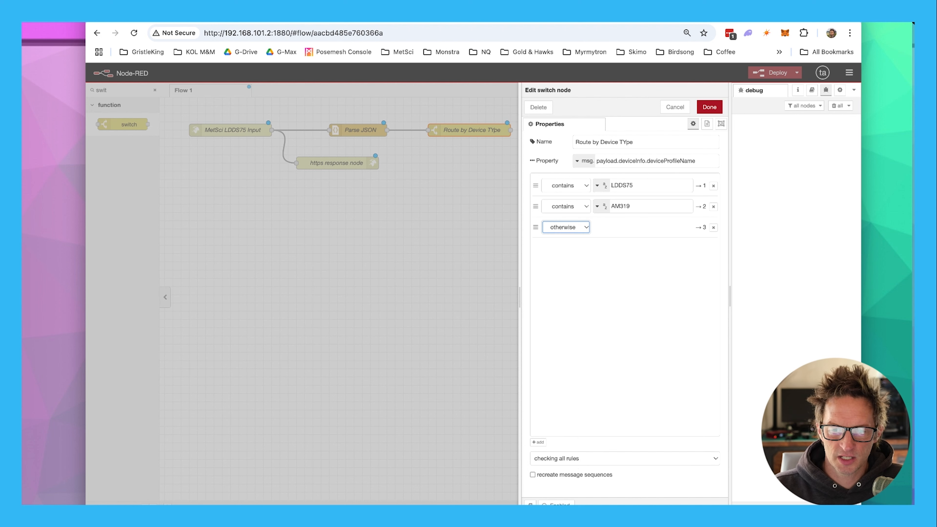
pyautogui.click(709, 107)
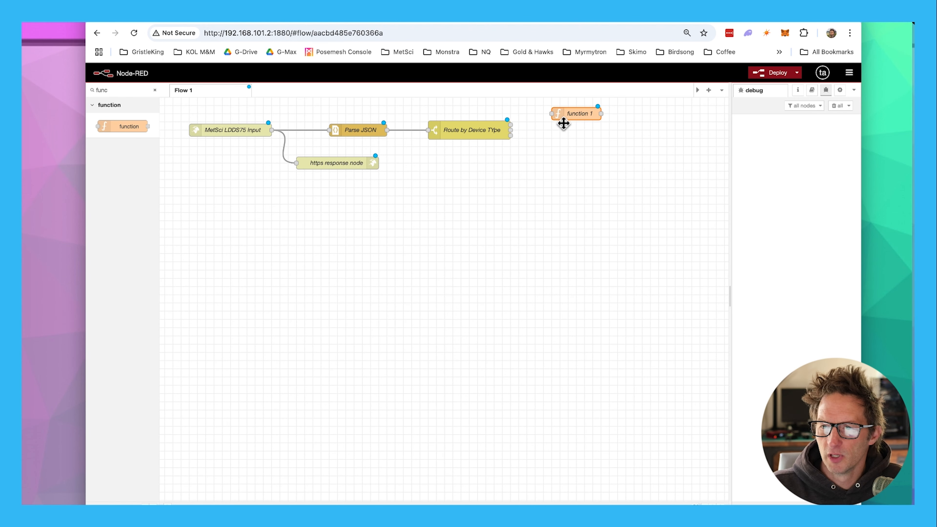
# Align the function node beside the switch node, wire the switch's first output to it and name it LDDS75.
pyautogui.moveTo(567, 114); pyautogui.dragTo(567, 121)
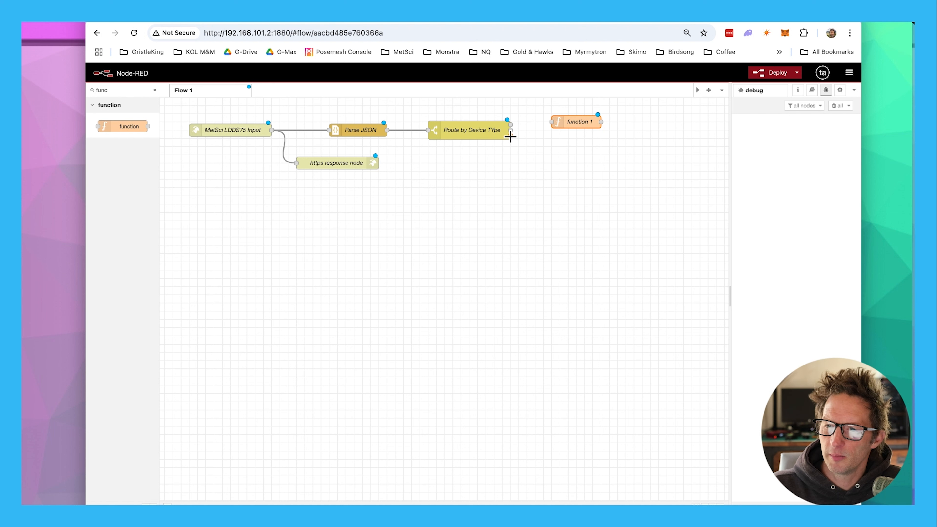
pyautogui.moveTo(510, 124); pyautogui.dragTo(575, 122)
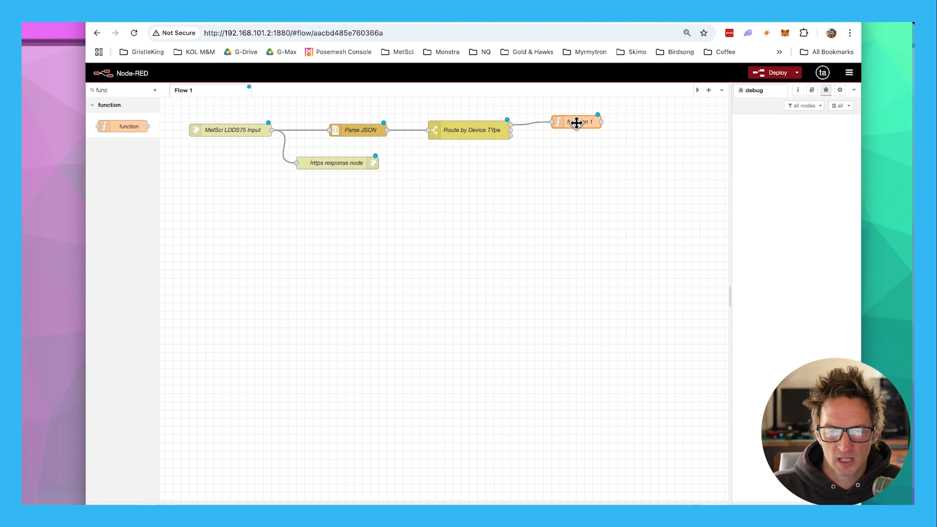
pyautogui.doubleClick(576, 123)
pyautogui.click(552, 141)
pyautogui.moveTo(552, 142); pyautogui.dragTo(514, 142)
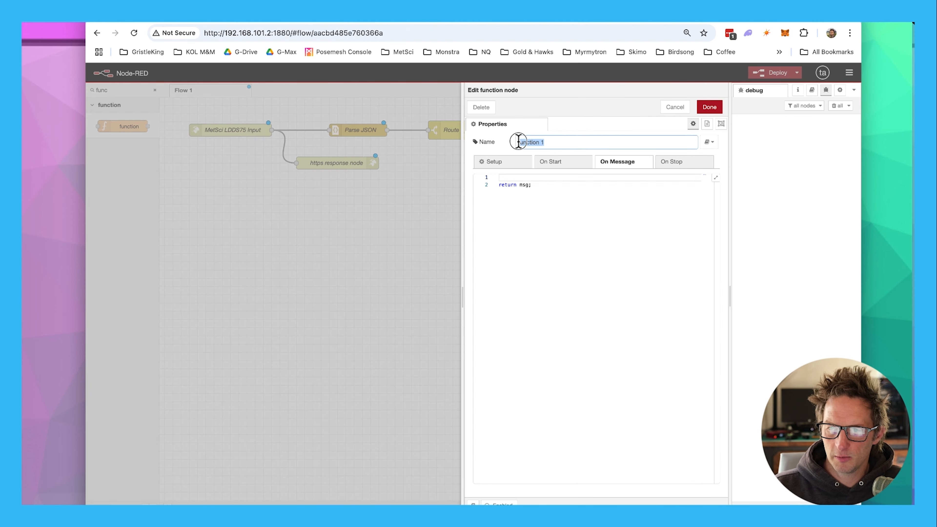
pyautogui.write('LDDS75')
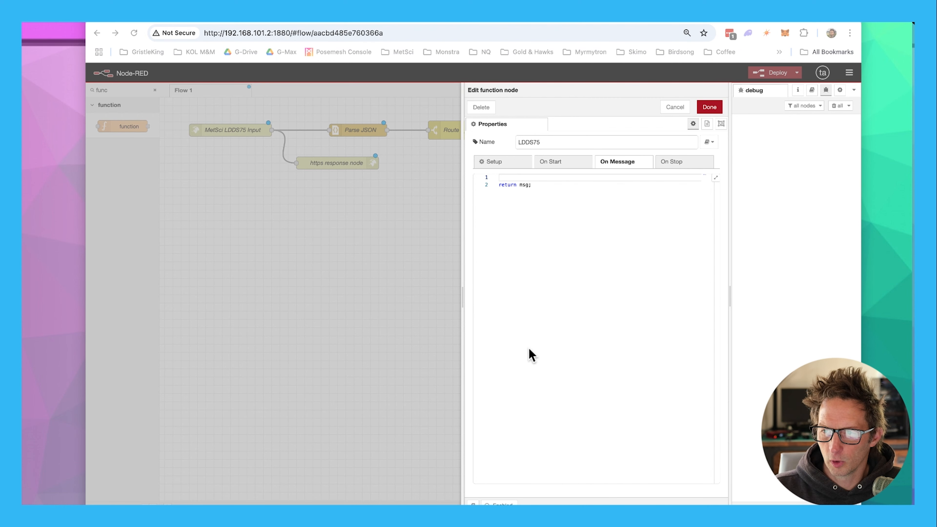
# Replace the LDDS75 function's default message code with the copied LDDS75 processing script and save the node.
pyautogui.click(539, 314)
pyautogui.hotkey('ctrl', 'a')
pyautogui.press('BackSpace')
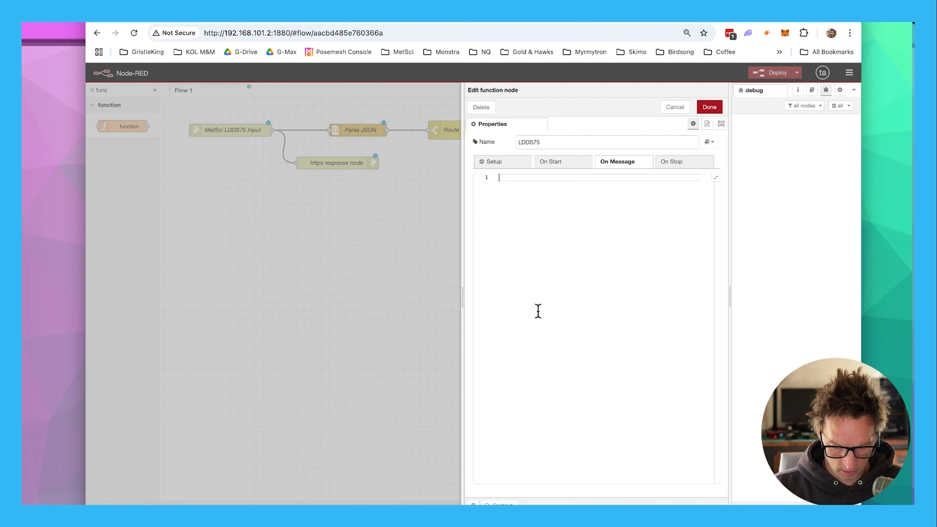
pyautogui.hotkey('ctrl', 'v')
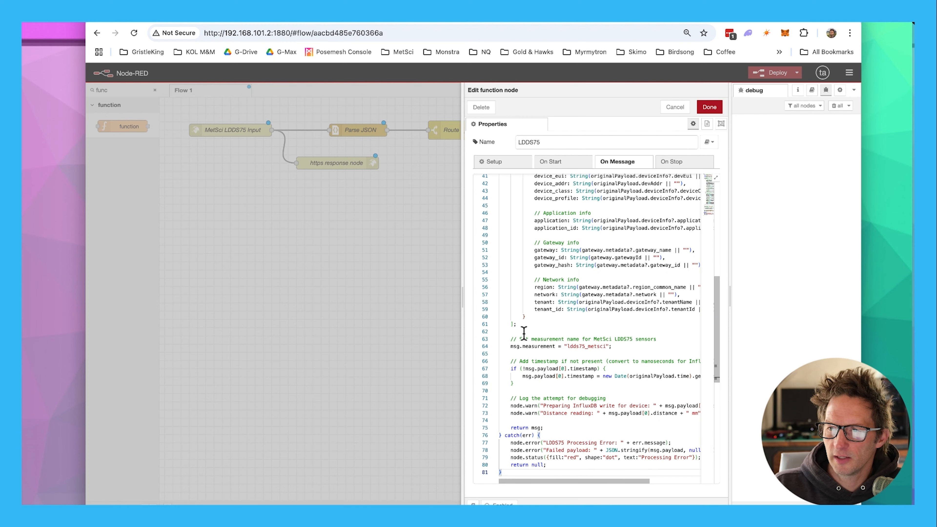
pyautogui.click(710, 107)
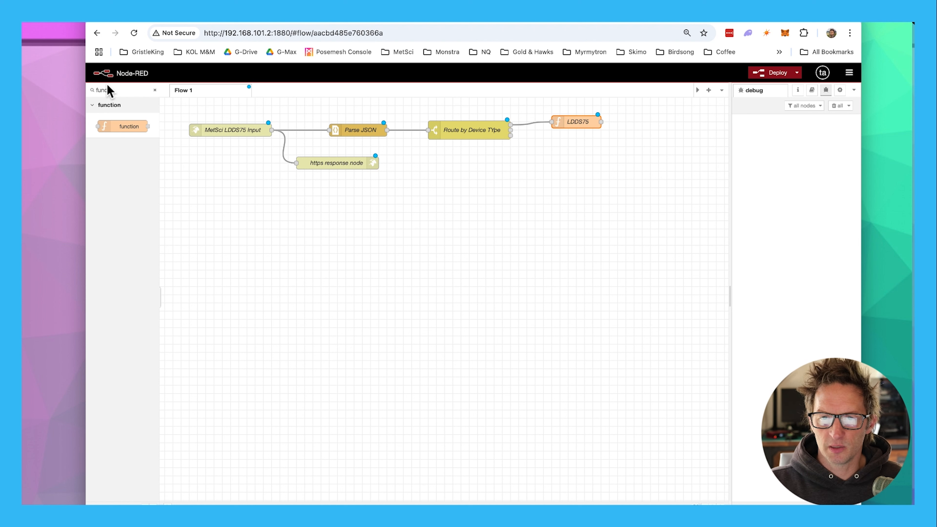
# Find the influxdb out node, place it beside the LDDS75 function and wire the function's output to it.
pyautogui.moveTo(107, 90); pyautogui.dragTo(81, 95)
pyautogui.write('influ')
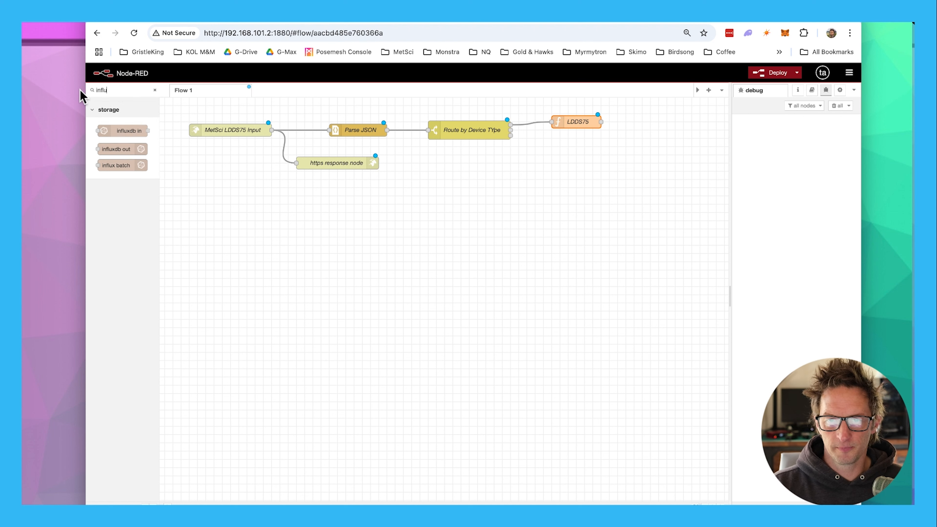
pyautogui.moveTo(118, 140); pyautogui.dragTo(627, 131)
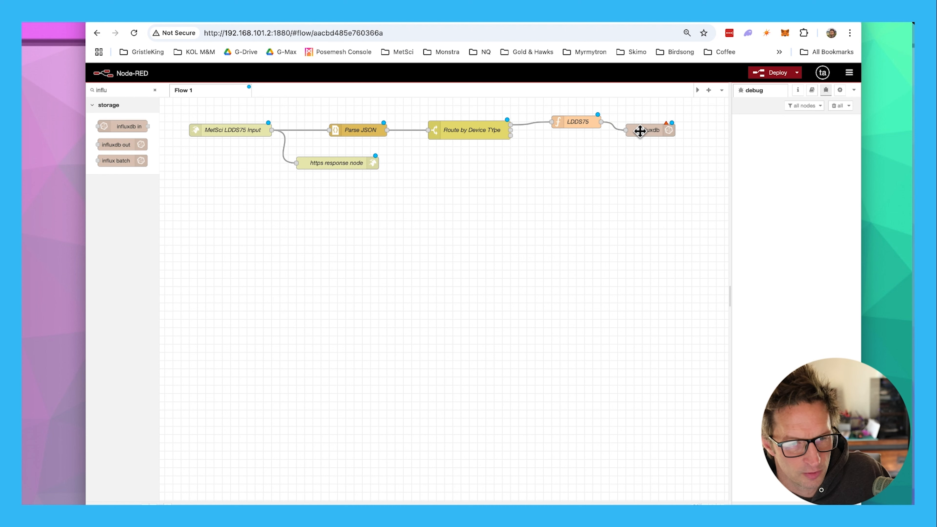
# Open the influxdb out node's properties and enter MeteoScientific as its name.
pyautogui.click(640, 131)
pyautogui.doubleClick(640, 131)
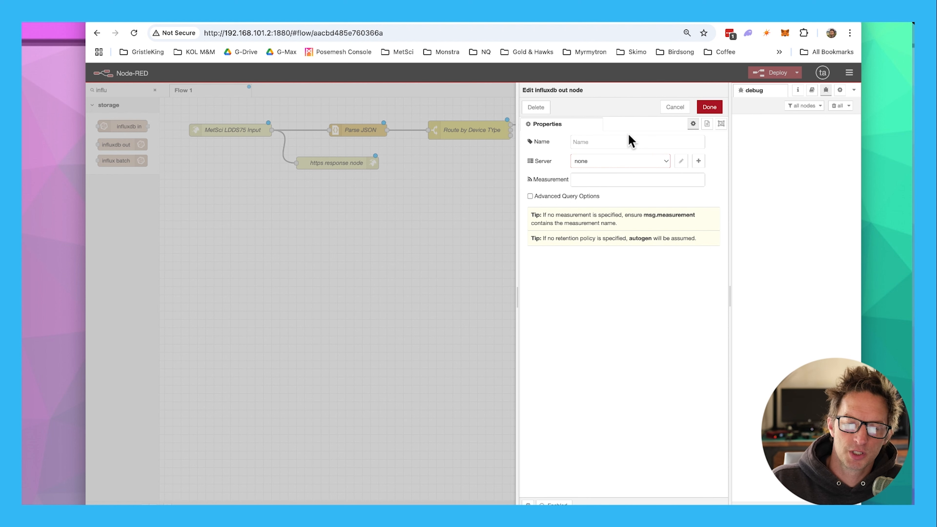
pyautogui.click(618, 141)
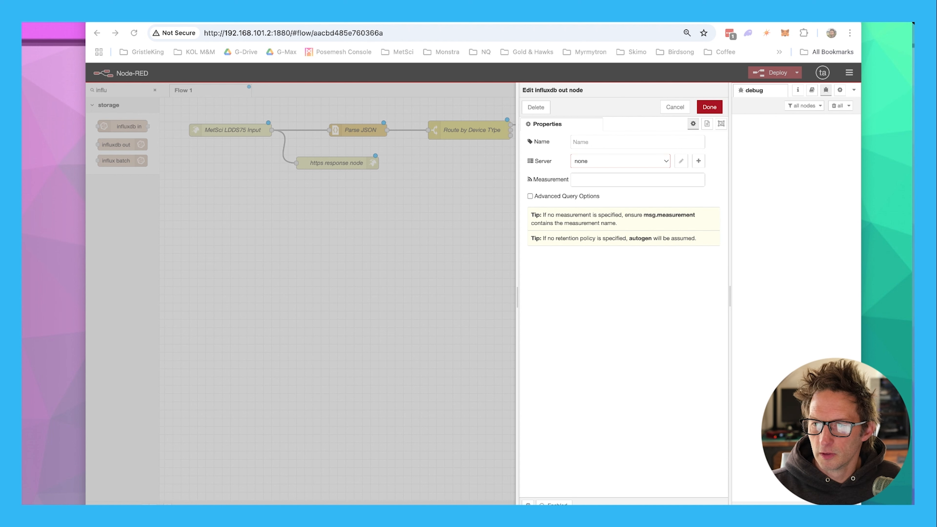
pyautogui.write('MeteoScientific')
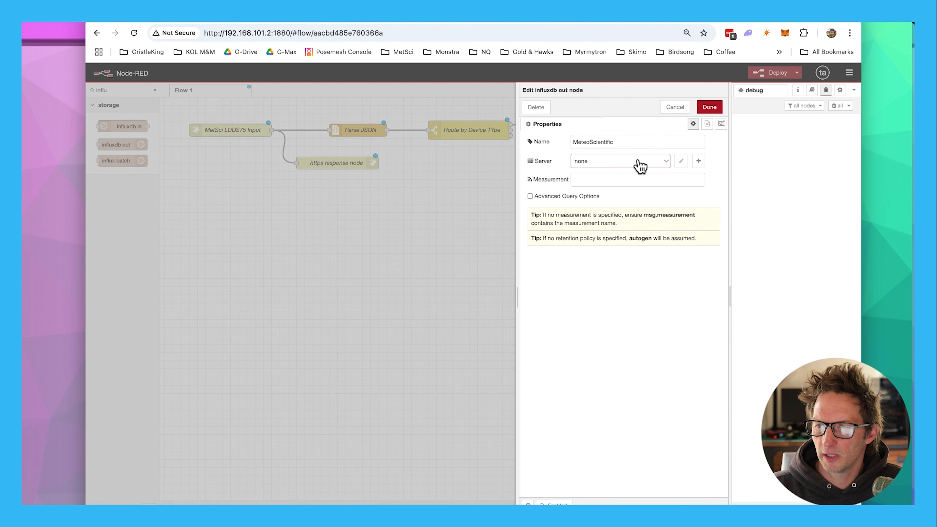
# Open the InfluxDB server configuration for the node, keeping the name MeteoScientific and version 2.0.
pyautogui.click(680, 161)
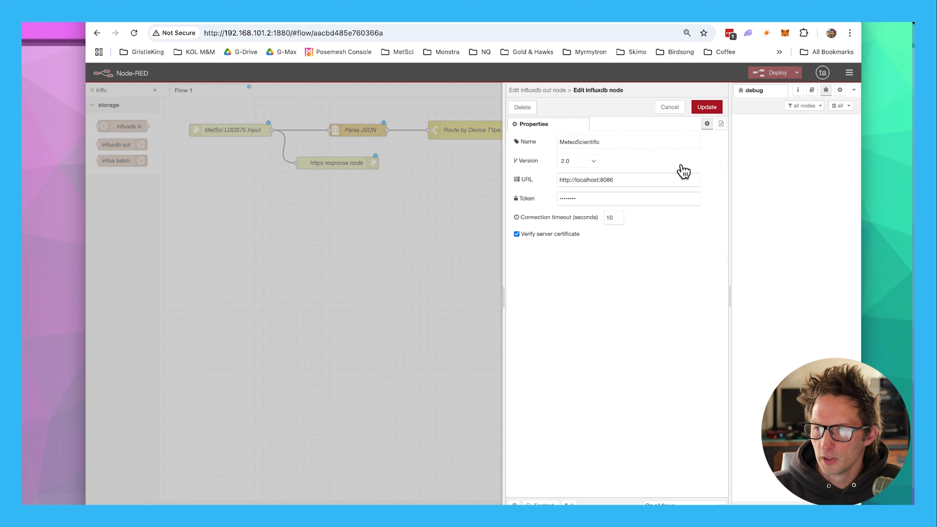
pyautogui.moveTo(608, 142); pyautogui.dragTo(559, 142)
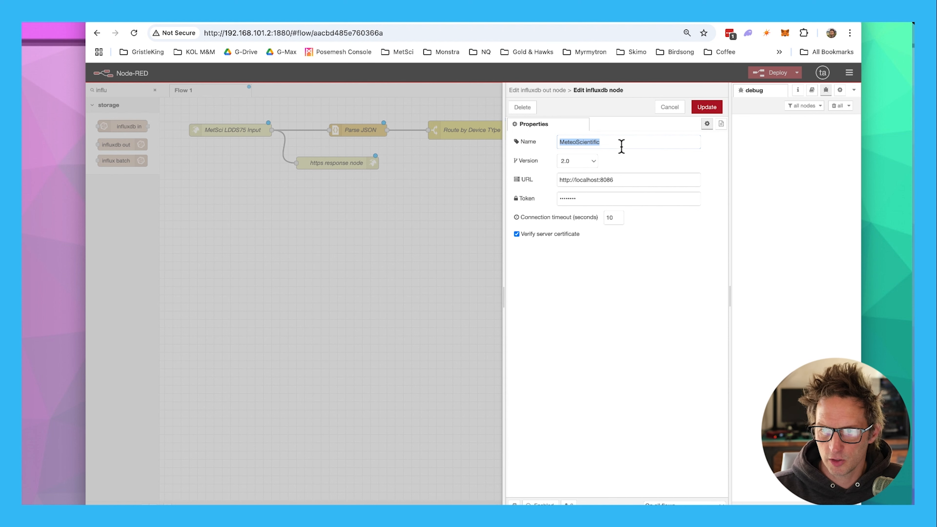
pyautogui.click(593, 168)
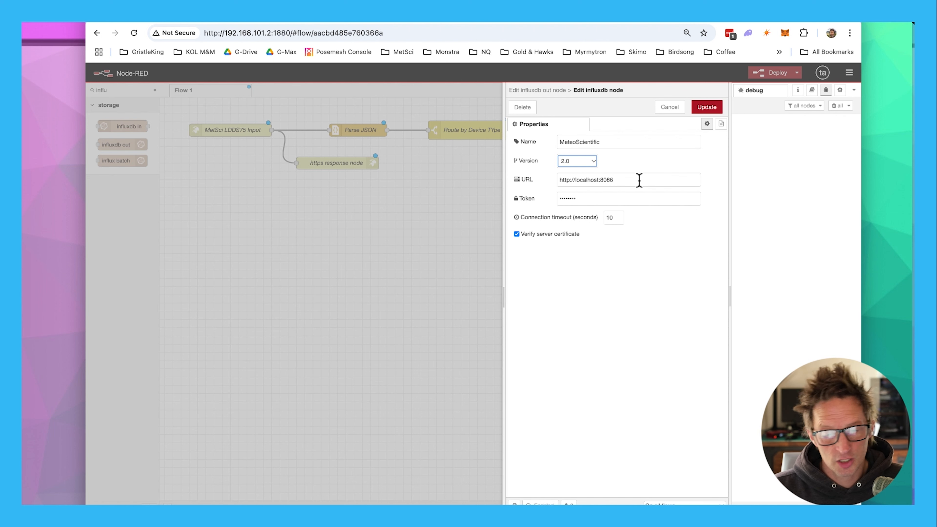
# Replace the server configuration's token with the copied InfluxDB API token and save the configuration.
pyautogui.click(594, 199)
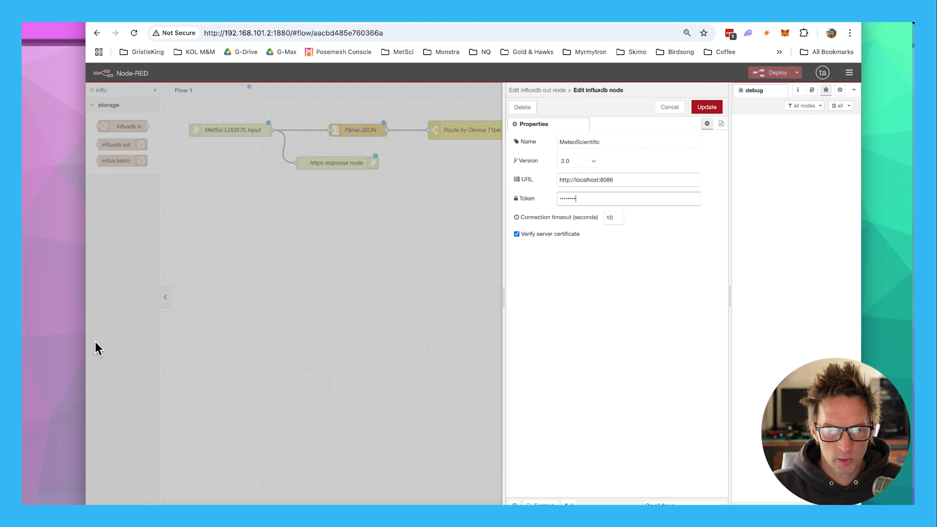
pyautogui.press('super+Tab')
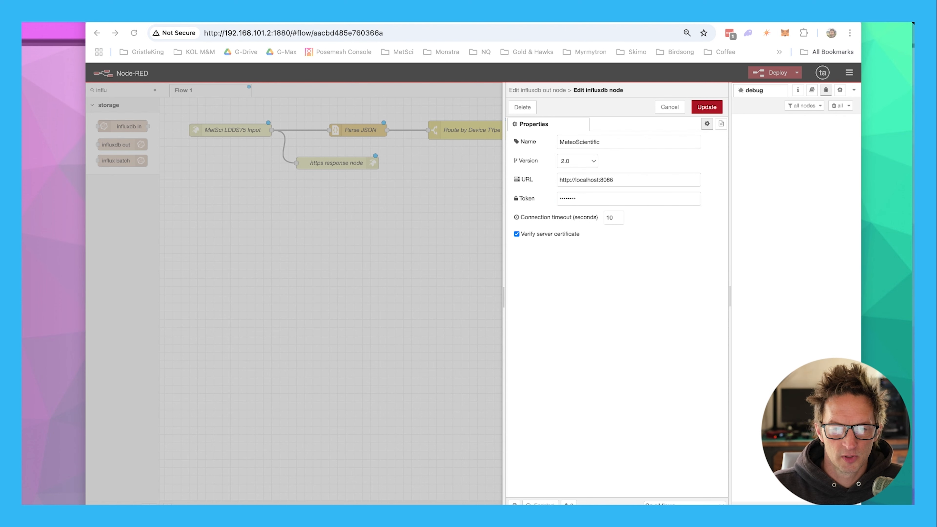
pyautogui.click(624, 200)
pyautogui.moveTo(595, 201); pyautogui.dragTo(554, 199)
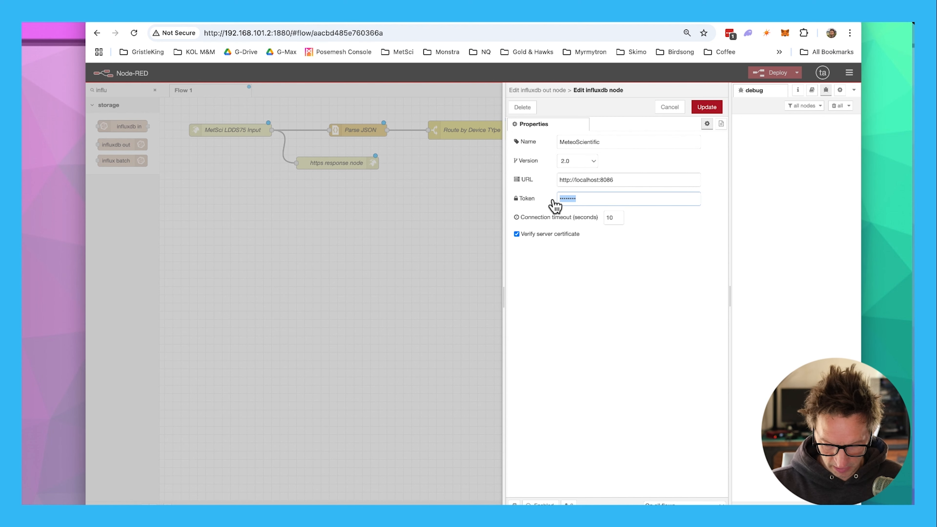
pyautogui.press('super+v')
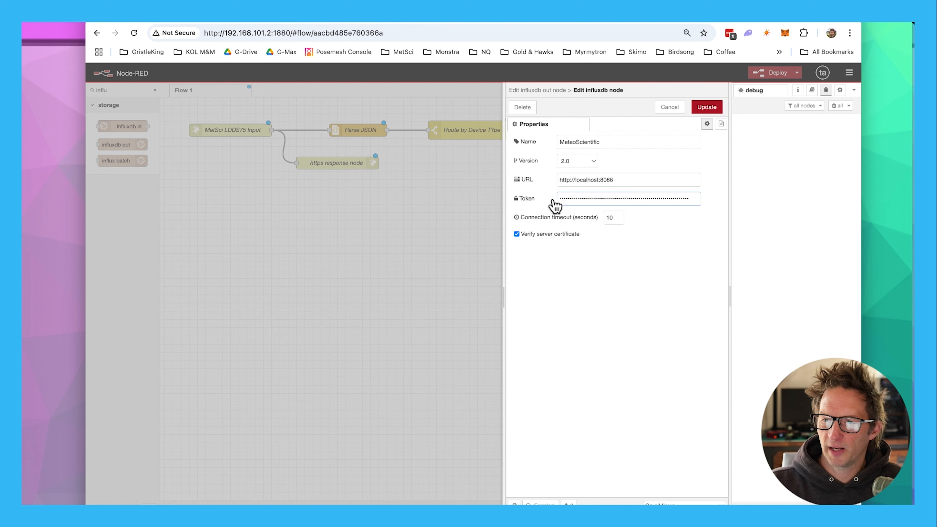
pyautogui.click(699, 107)
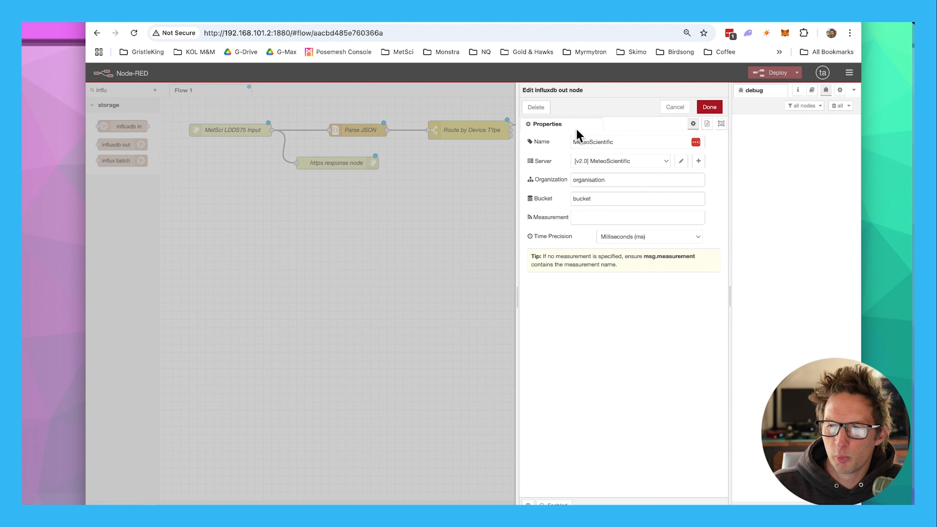
# Set the influxdb out node's organization to MeteoScientific, its bucket to sensors and its time precision to Nanoseconds.
pyautogui.doubleClick(608, 180)
pyautogui.write('Met')
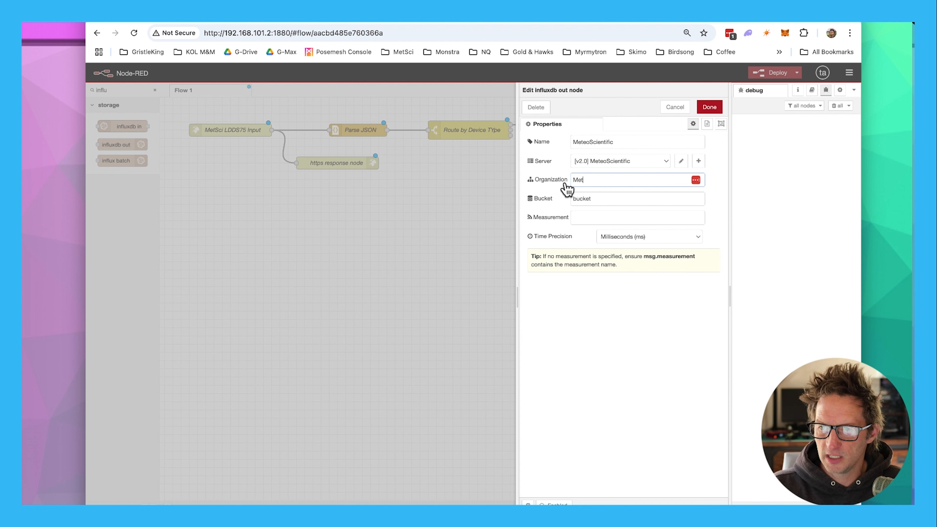
pyautogui.write('eoScientific')
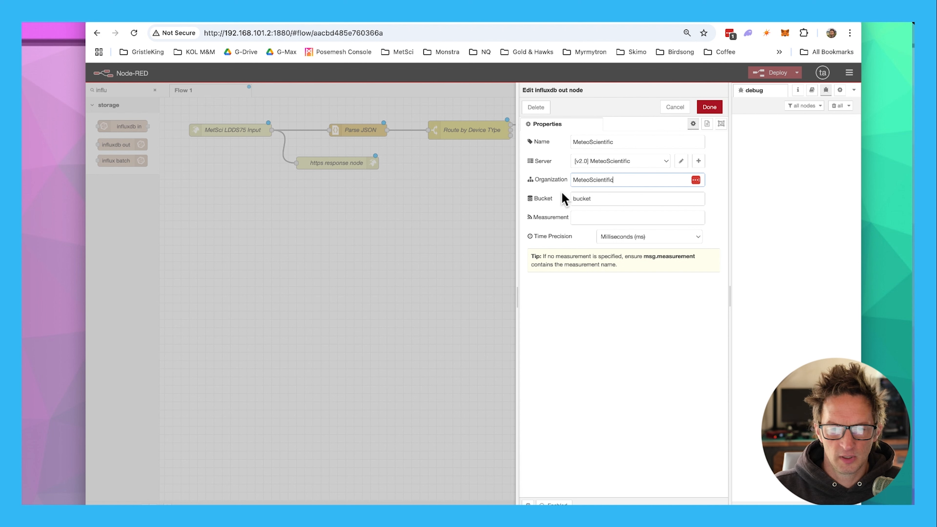
pyautogui.moveTo(611, 198); pyautogui.dragTo(547, 200)
pyautogui.write('sensors')
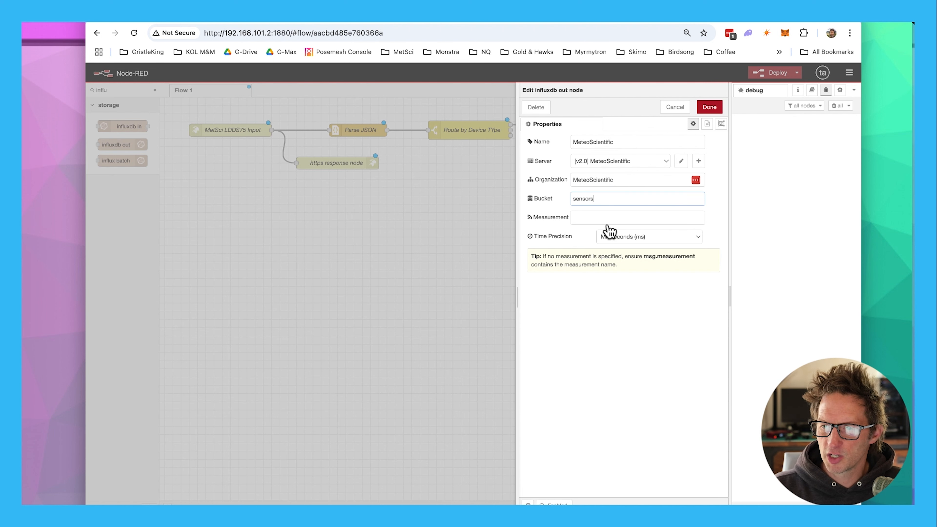
pyautogui.click(622, 238)
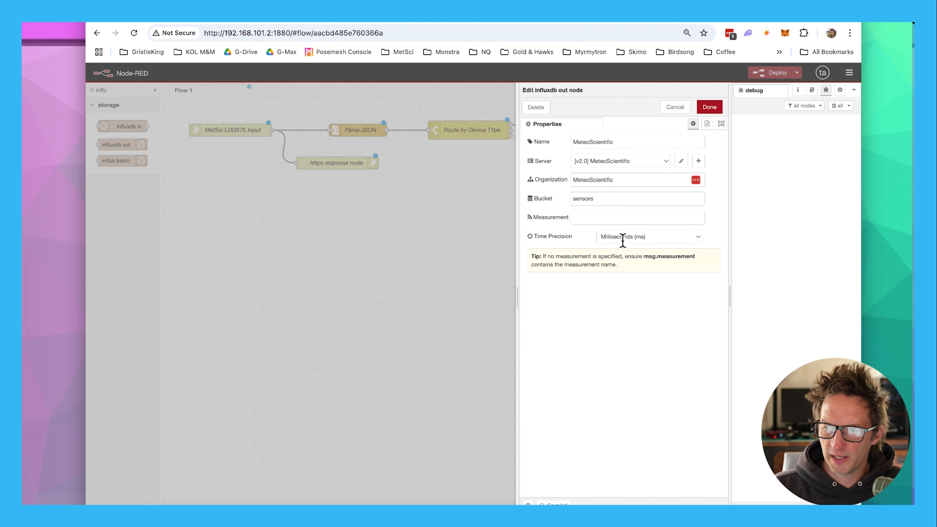
pyautogui.click(633, 219)
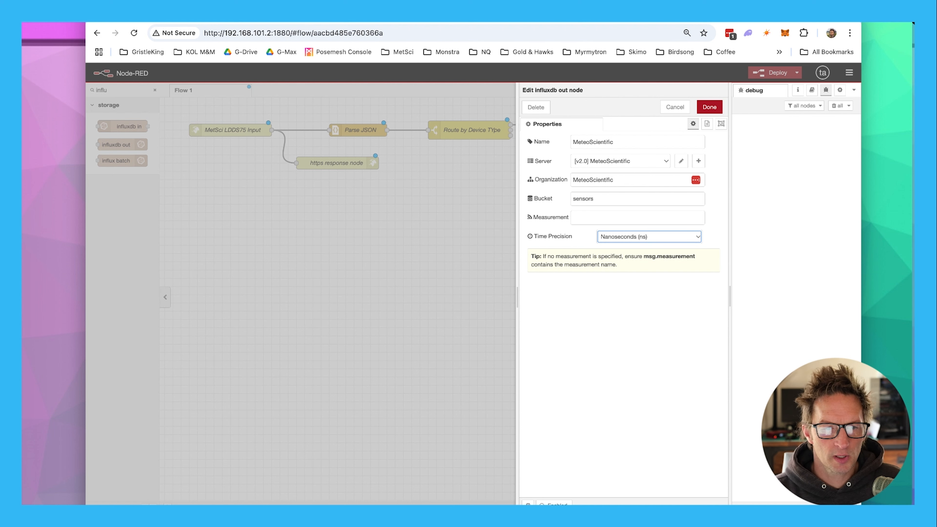
# Rename the influxdb out node Local InfluxDB, check its settings against the tutorial, then save it and deploy the flow.
pyautogui.press('super+Tab')
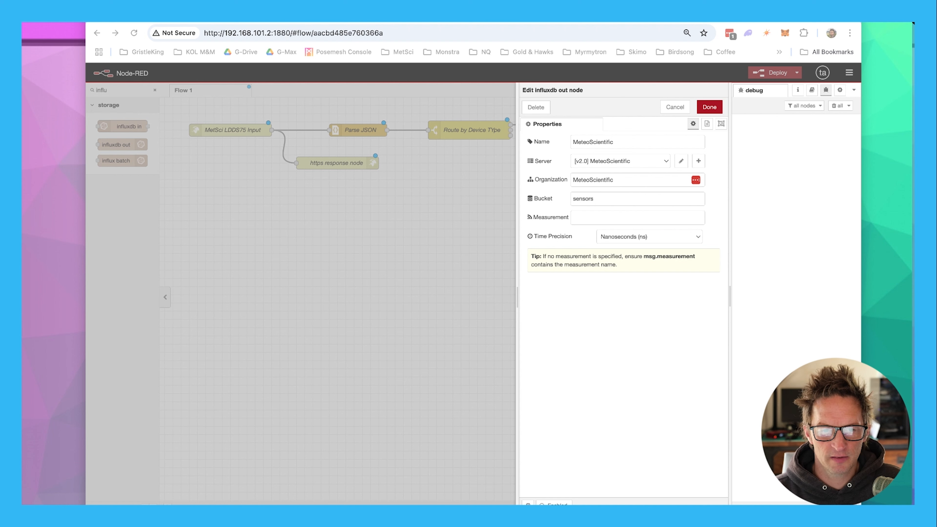
pyautogui.click(623, 142)
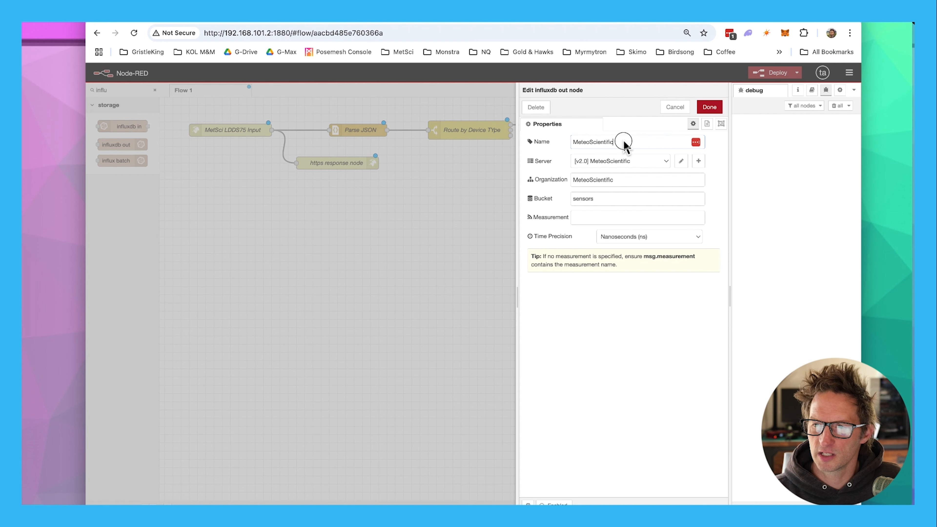
pyautogui.moveTo(623, 142); pyautogui.dragTo(564, 141)
pyautogui.write('Loc')
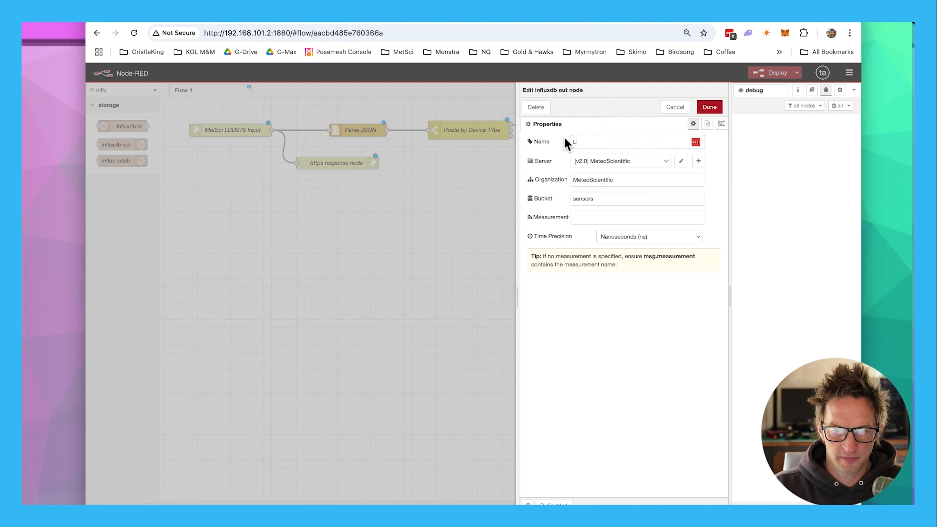
pyautogui.write('al InfluxDB')
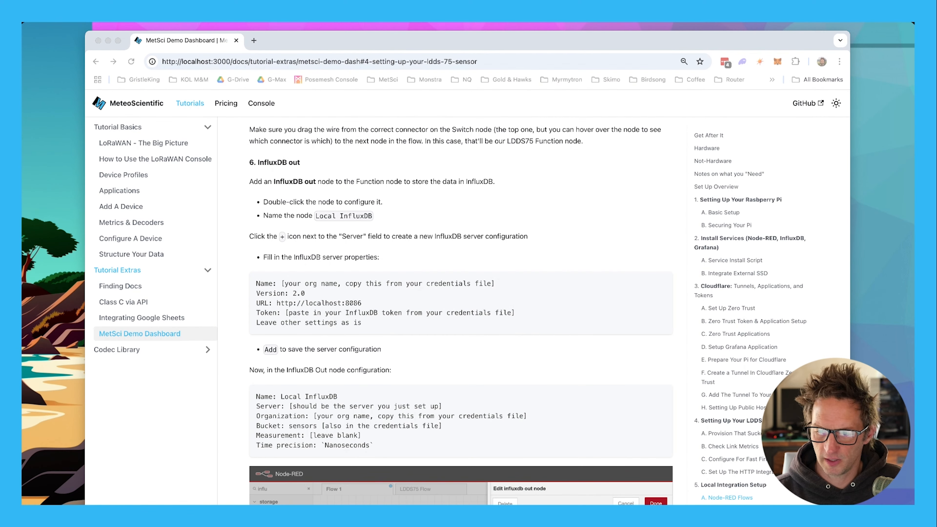
pyautogui.scroll(-5, 395, 349)
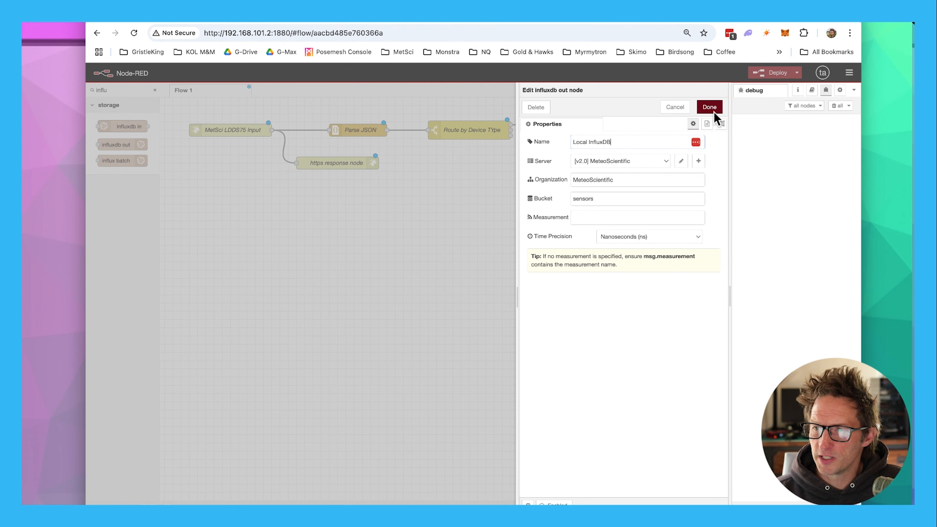
pyautogui.click(712, 110)
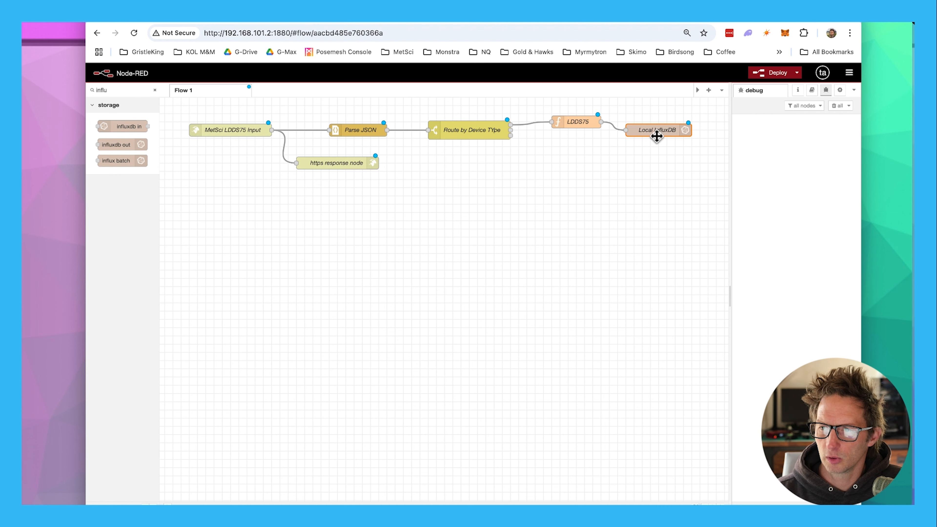
pyautogui.click(768, 74)
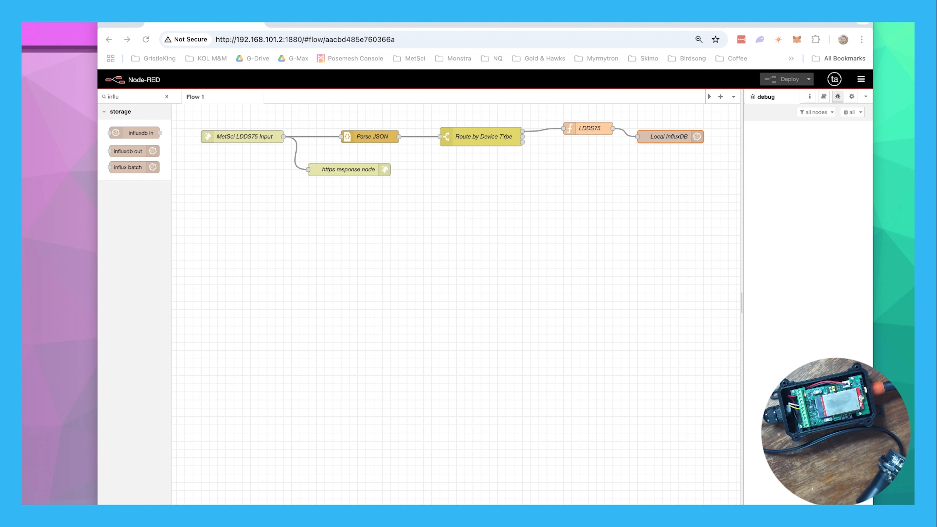
# Switch to the ChirpStack console and open device LDDS 3 from the LDDS - Liquid Level Sensor application's devices.
pyautogui.click(560, 25)
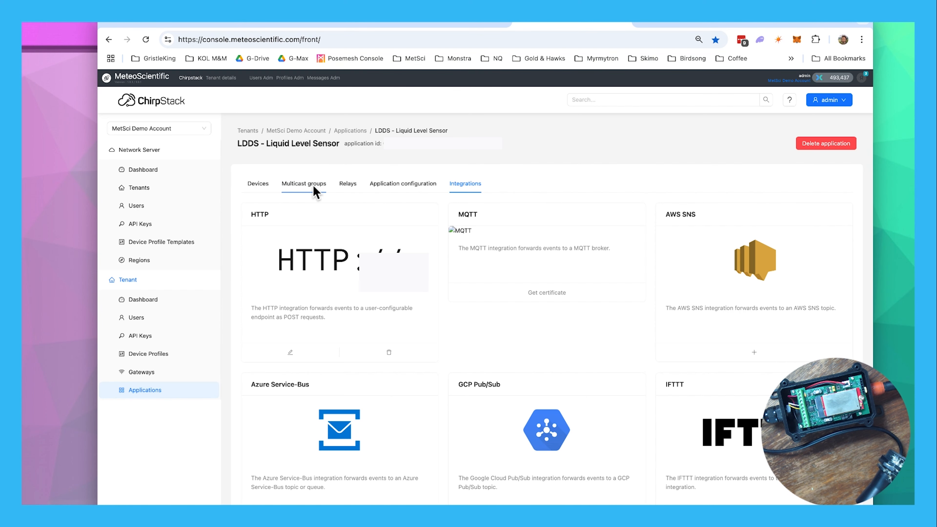
pyautogui.click(249, 183)
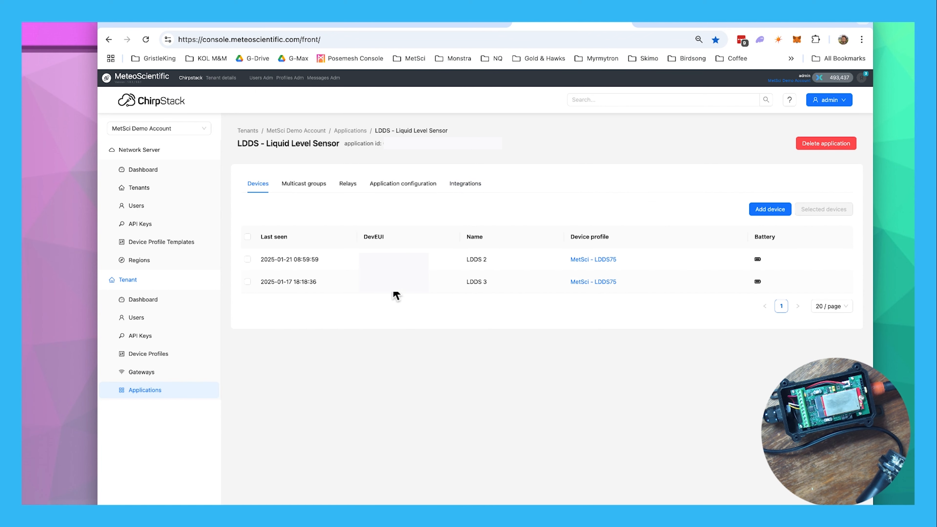
pyautogui.click(396, 280)
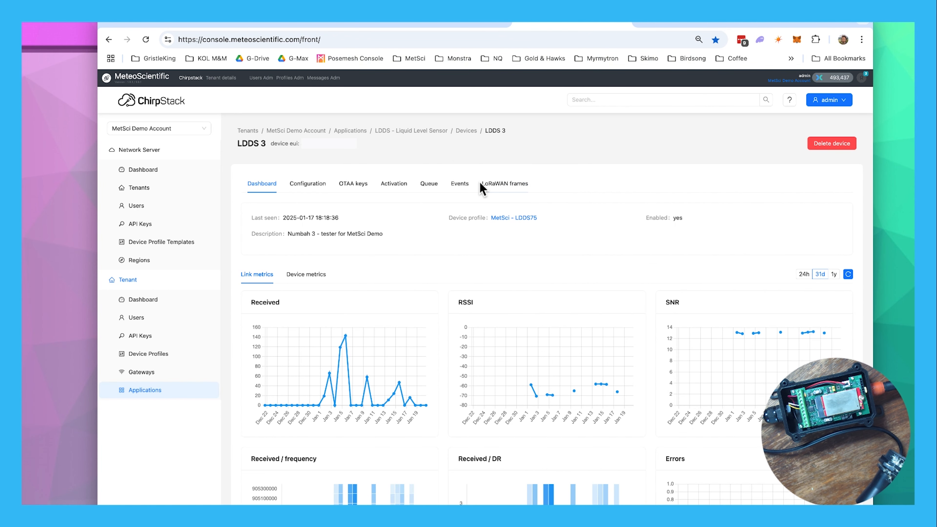
# Check LDDS 3's event list for new uplinks, and check Node-RED's debug messages for the sensor's distance readings.
pyautogui.click(461, 183)
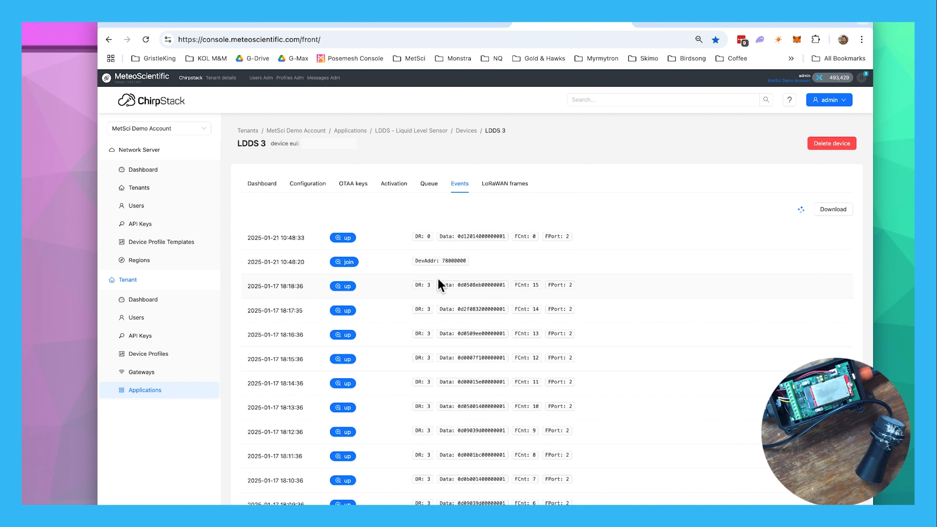
pyautogui.click(216, 24)
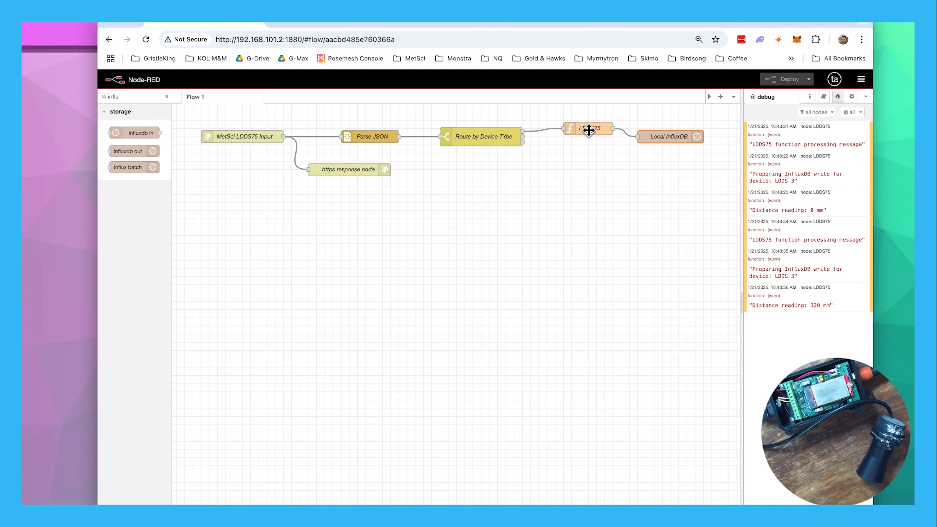
pyautogui.click(587, 151)
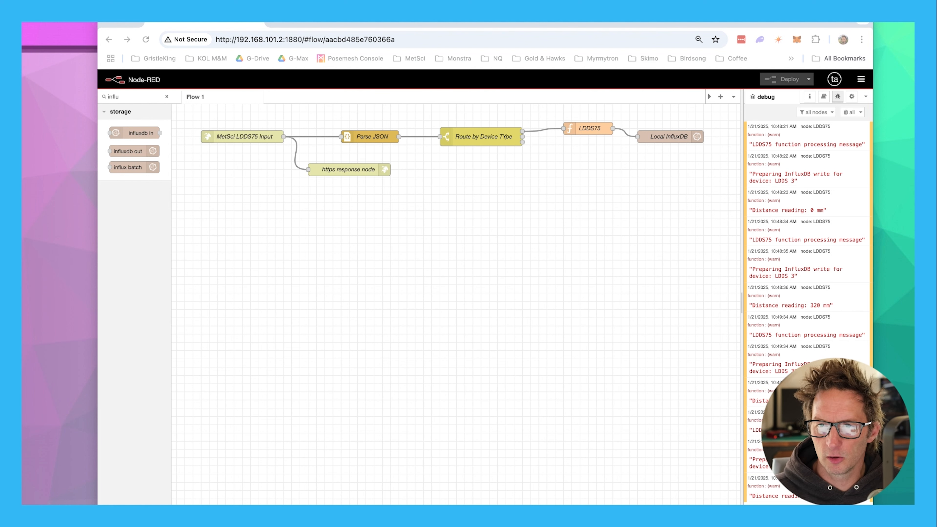
# Switch to the InfluxDB sign-in page and highlight the Pi's IP address and port 8086 in its URL.
pyautogui.click(316, 25)
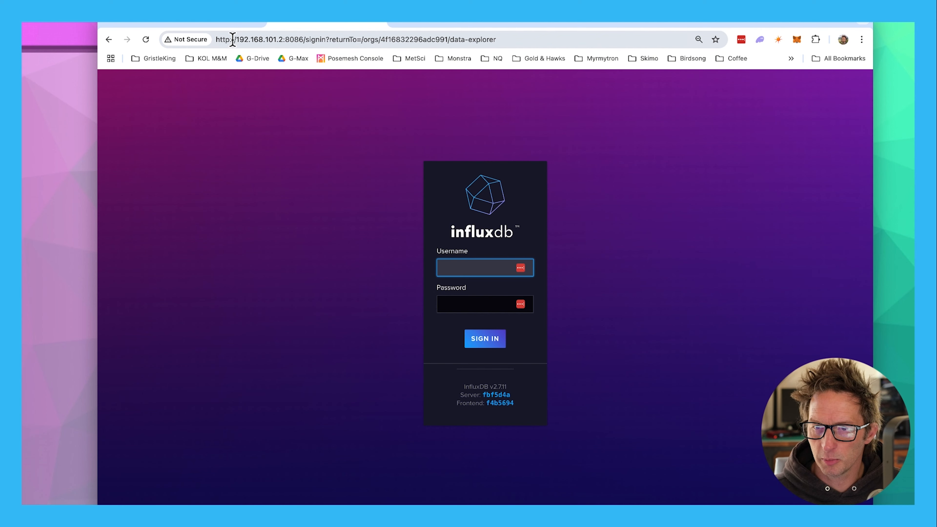
pyautogui.moveTo(236, 40); pyautogui.dragTo(283, 39)
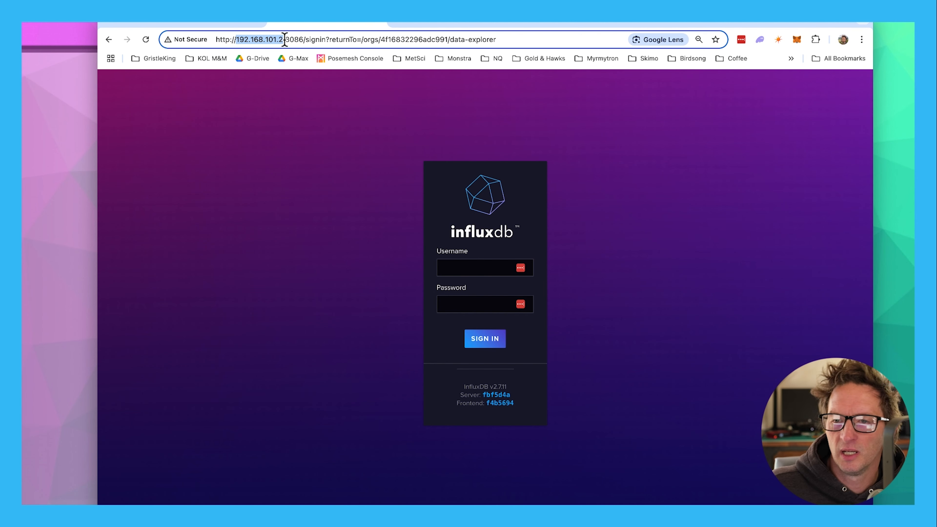
pyautogui.doubleClick(293, 40)
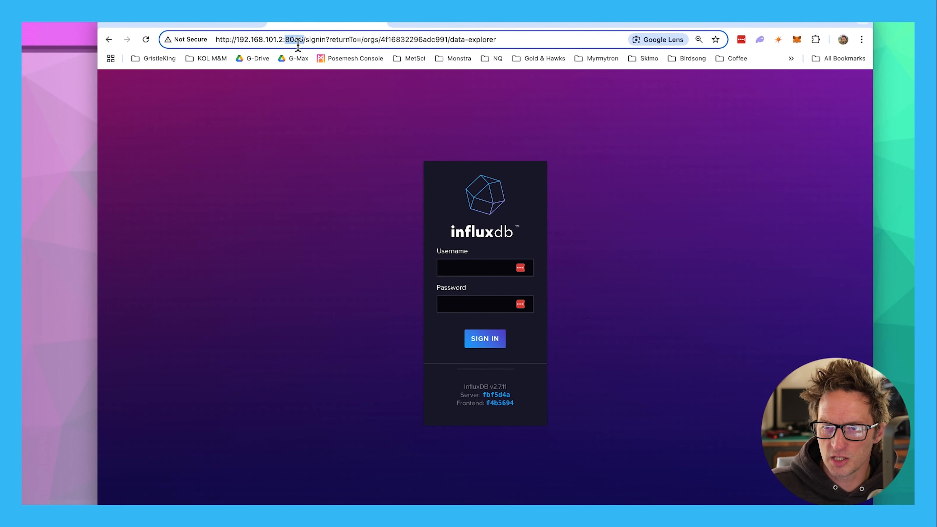
pyautogui.click(448, 267)
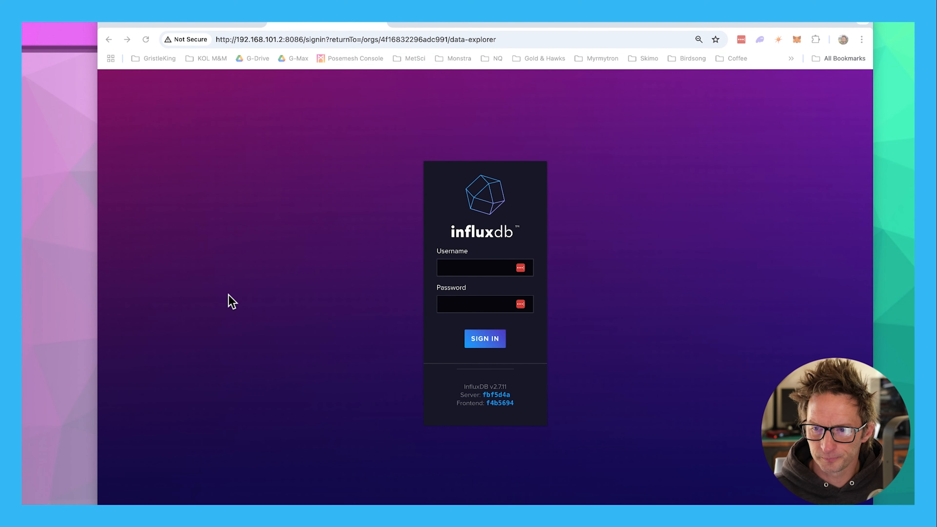
# Sign in to InfluxDB with the account's username and password, and decline saving the password in LastPass.
pyautogui.click(466, 275)
pyautogui.write('ewok')
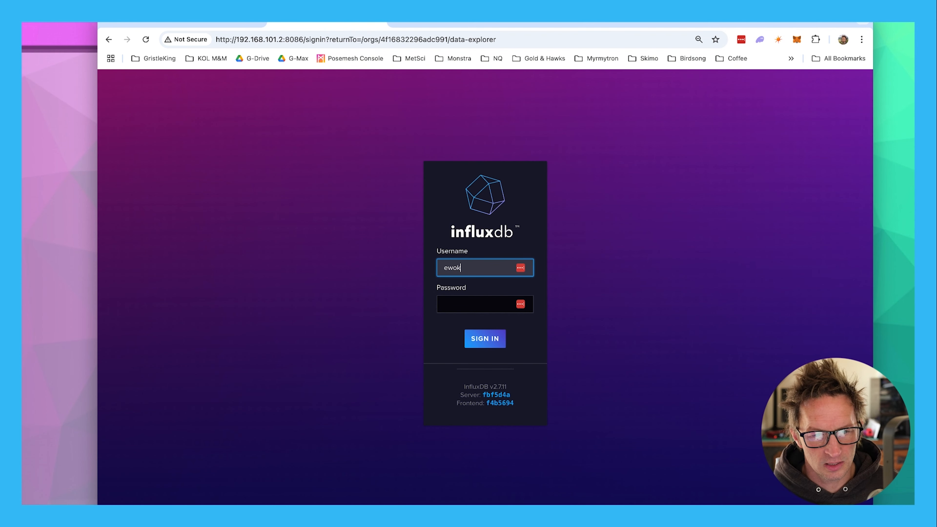
pyautogui.press('super+Tab')
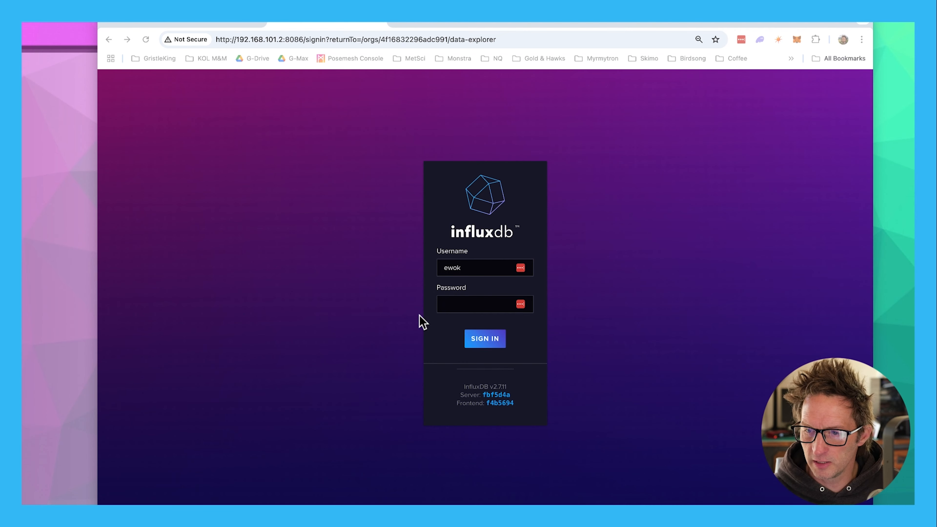
pyautogui.click(441, 306)
pyautogui.press('super+v')
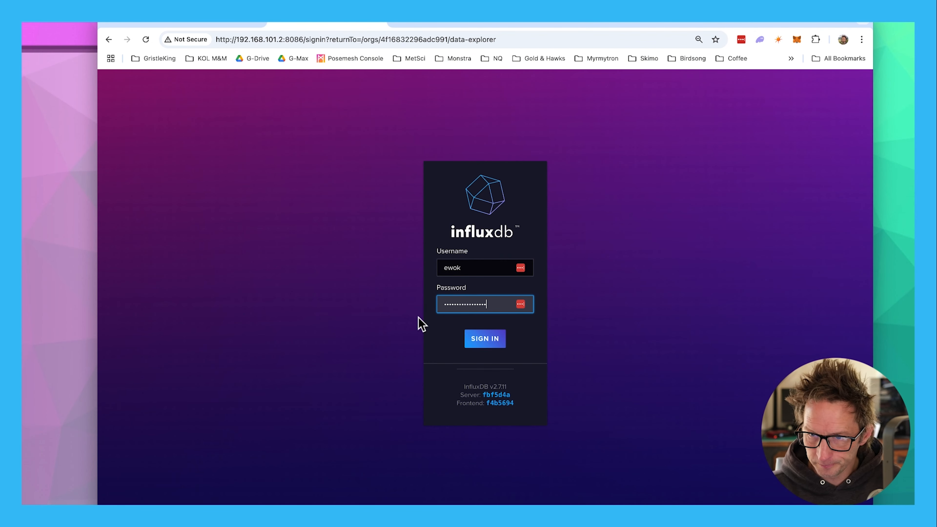
pyautogui.click(498, 347)
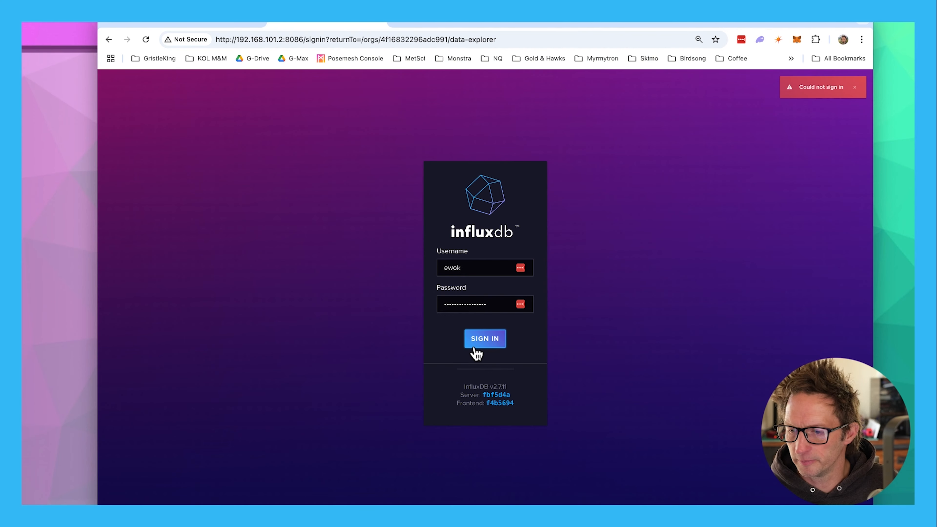
pyautogui.press('Return')
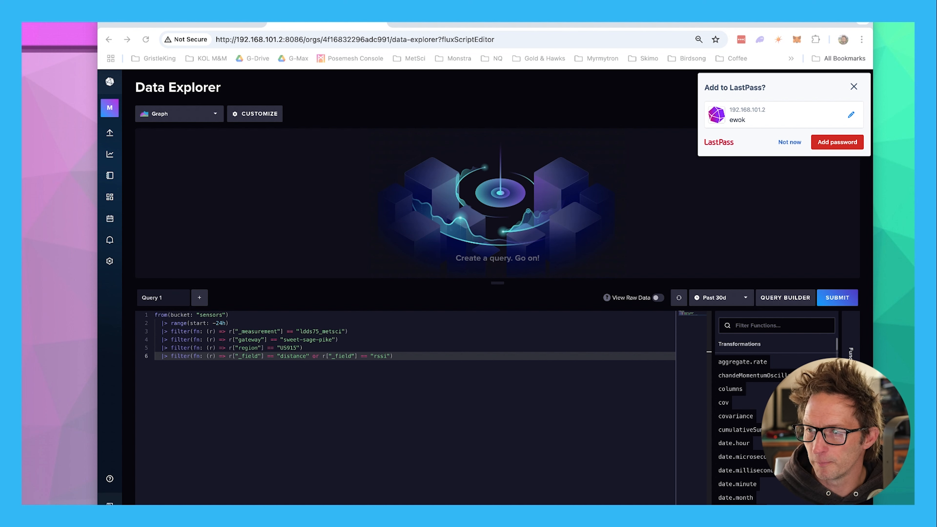
pyautogui.click(789, 144)
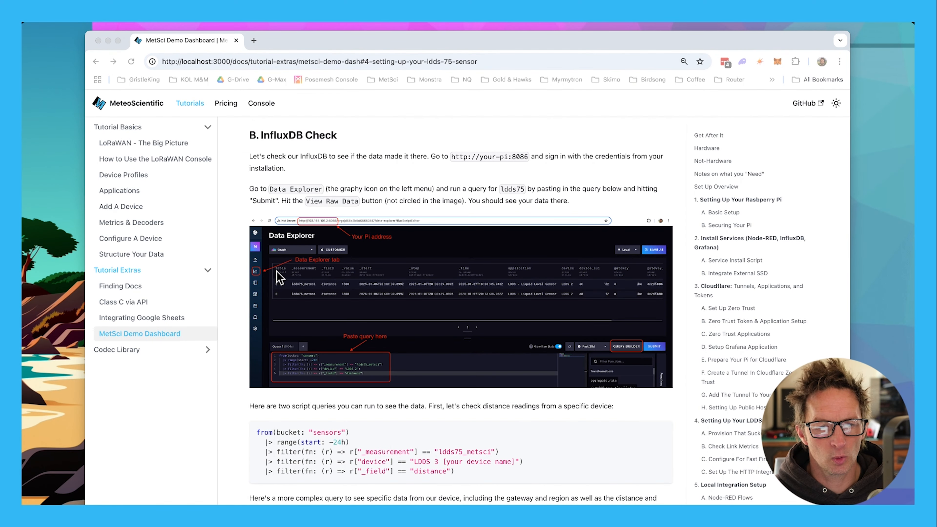
# Replace the Data Explorer query with the tutorial's distance query for a specific device, with the device filter set to LDDS 3.
pyautogui.scroll(-3, 280, 276)
pyautogui.click(371, 336)
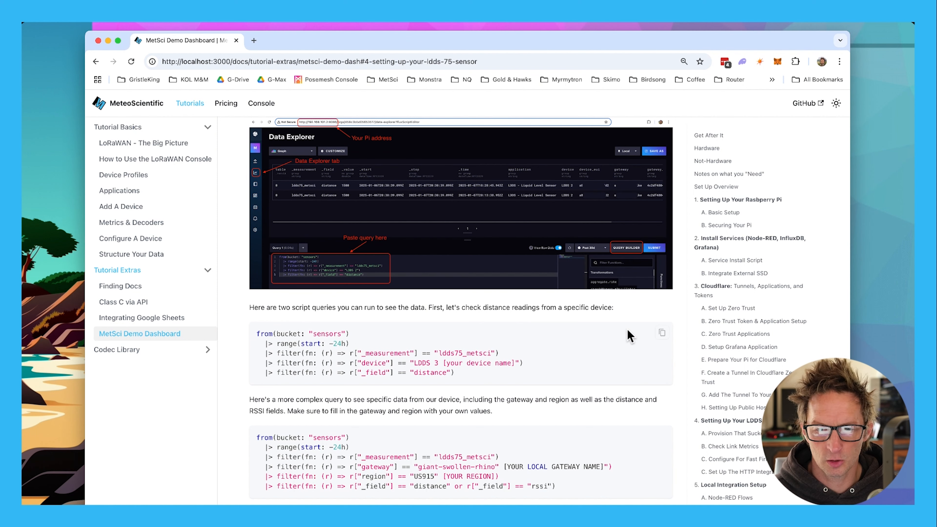
pyautogui.click(663, 334)
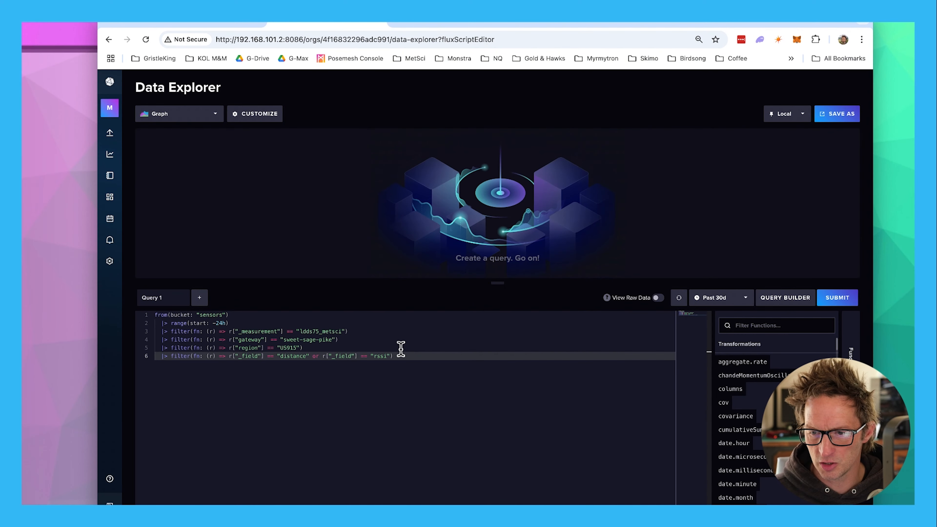
pyautogui.moveTo(395, 356); pyautogui.dragTo(157, 303)
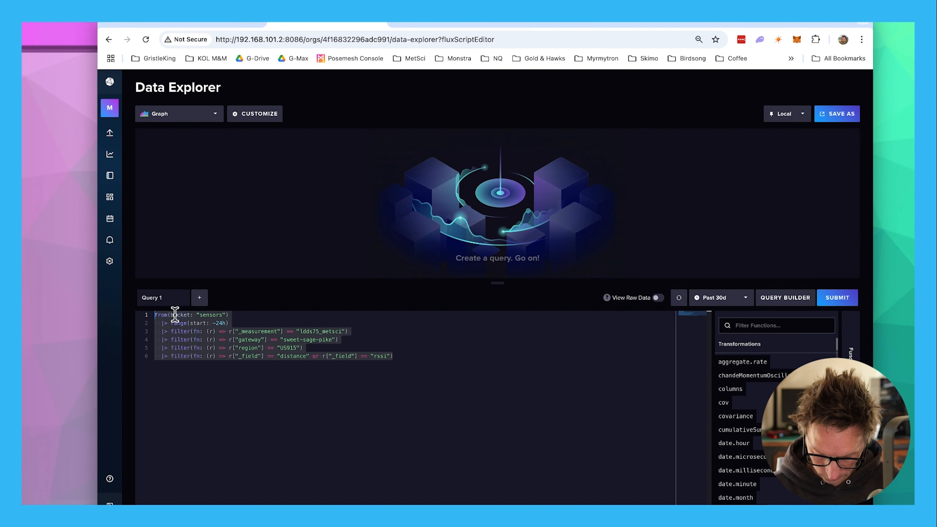
pyautogui.press('super+v')
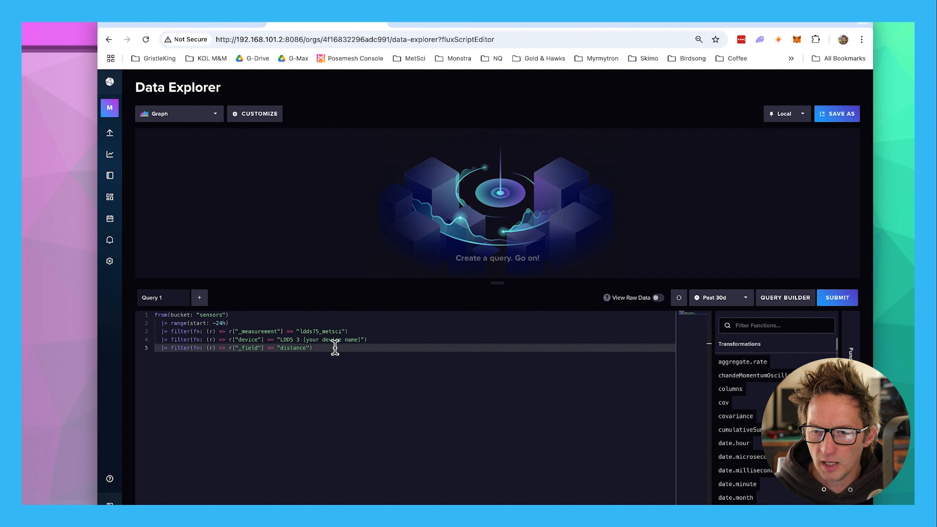
pyautogui.moveTo(358, 339); pyautogui.dragTo(302, 339)
pyautogui.press('BackSpace')
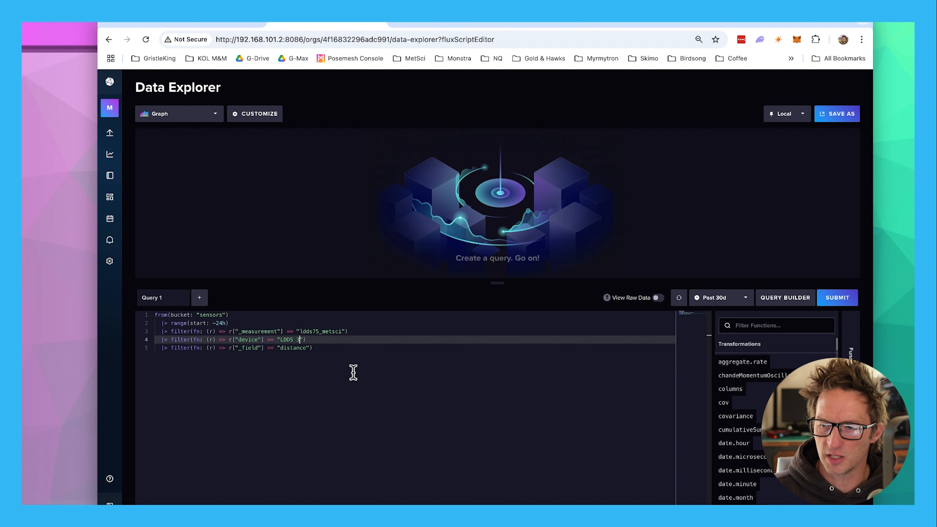
# Turn on View Raw Data, run the distance query, and page through the resulting sensor rows.
pyautogui.click(657, 297)
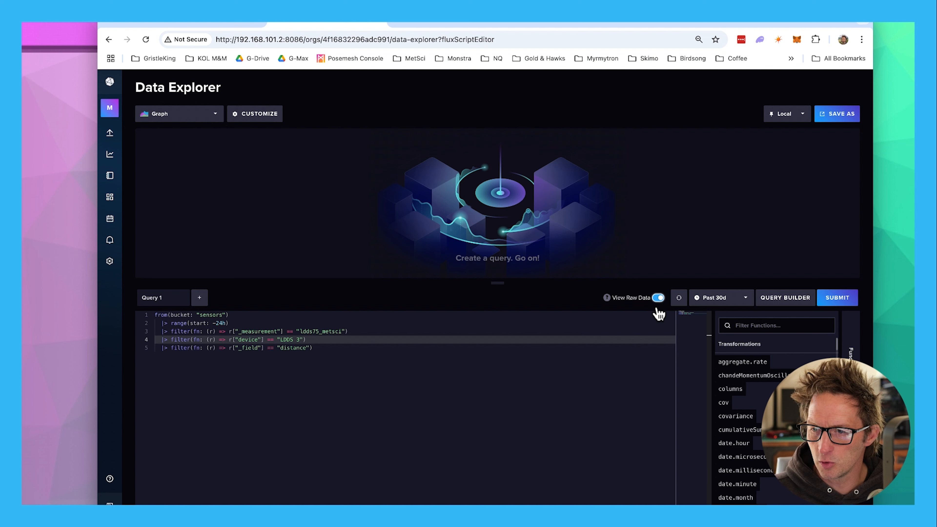
pyautogui.click(842, 299)
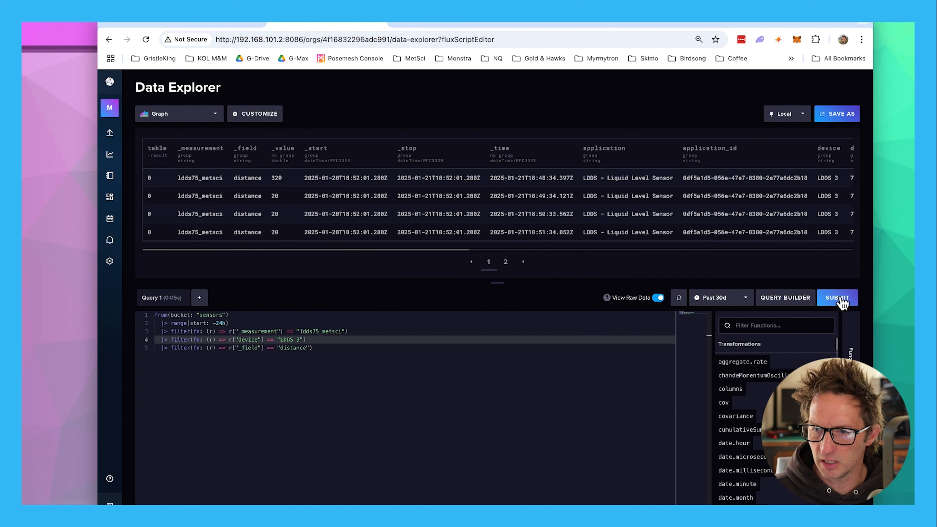
pyautogui.click(506, 263)
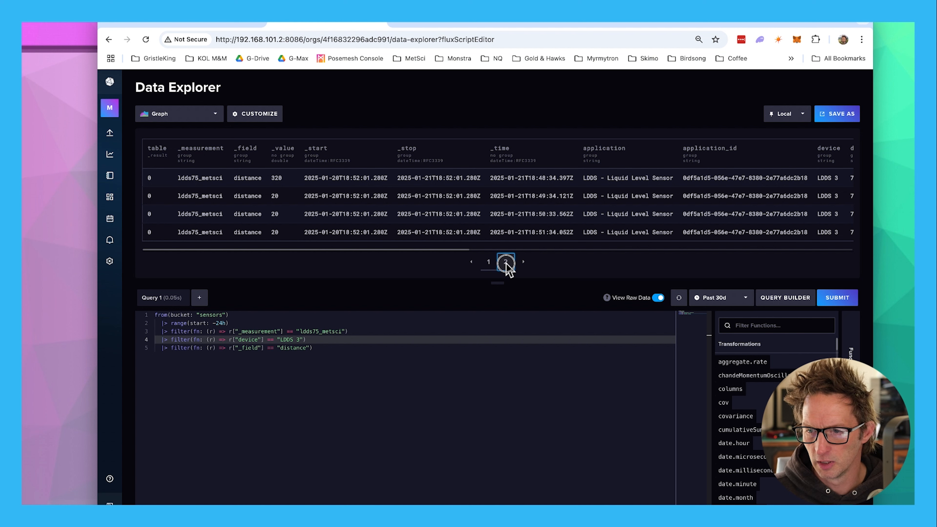
pyautogui.click(494, 267)
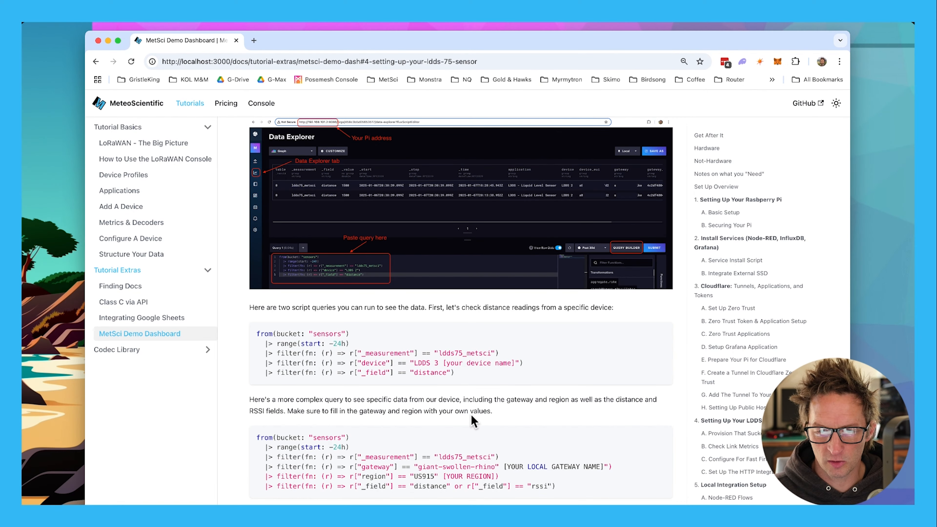
# Copy the tutorial's more complex gateway, region, distance and RSSI query and replace the current Data Explorer query with it.
pyautogui.scroll(-1, 473, 420)
pyautogui.click(662, 398)
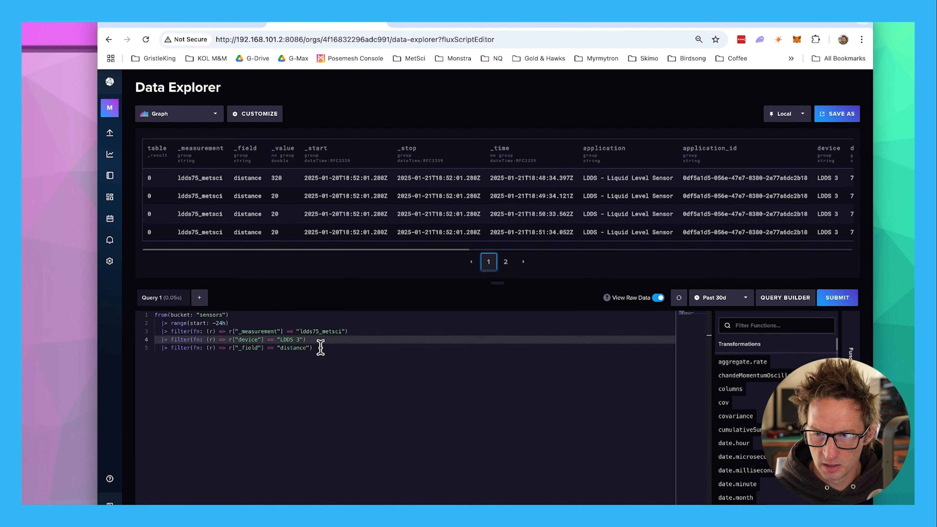
pyautogui.moveTo(320, 347); pyautogui.dragTo(125, 309)
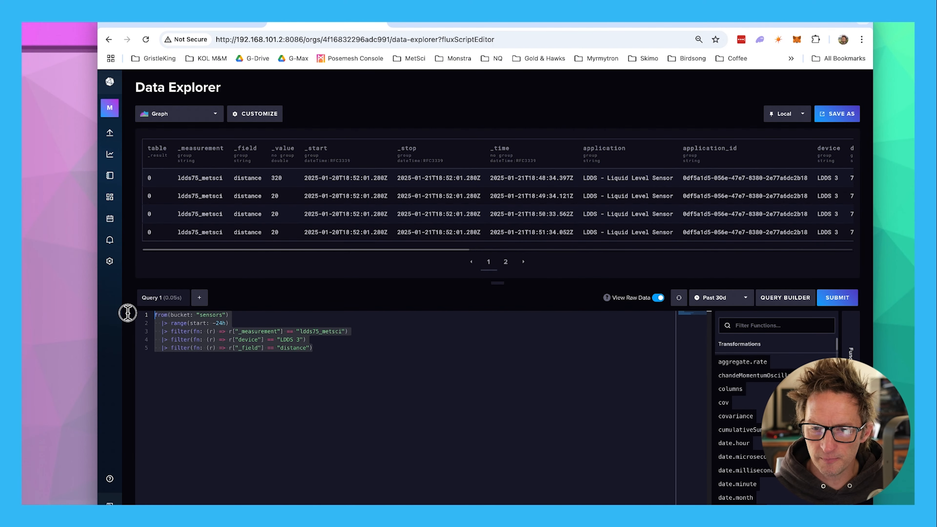
pyautogui.hotkey('ctrl', 'v')
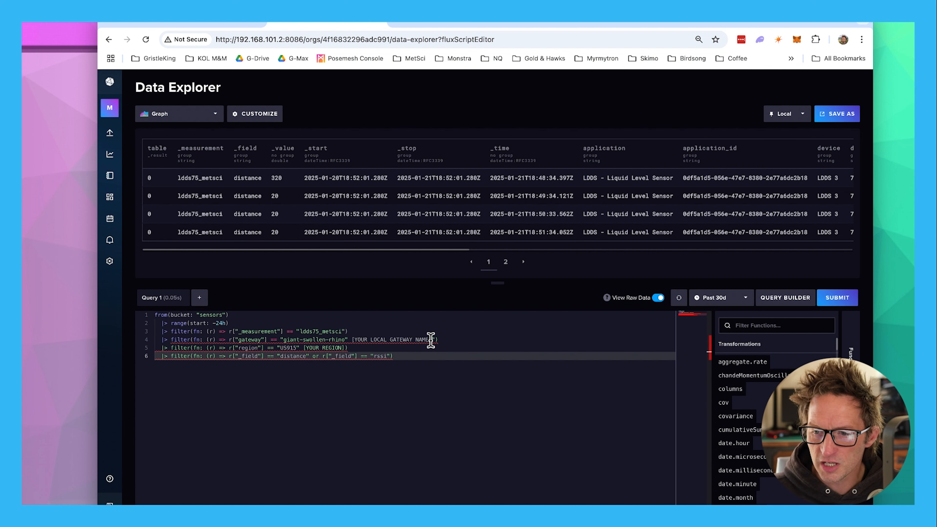
# Remove the gateway placeholder text and set the query's gateway filter to sweet-sage-pike.
pyautogui.moveTo(430, 340); pyautogui.dragTo(352, 339)
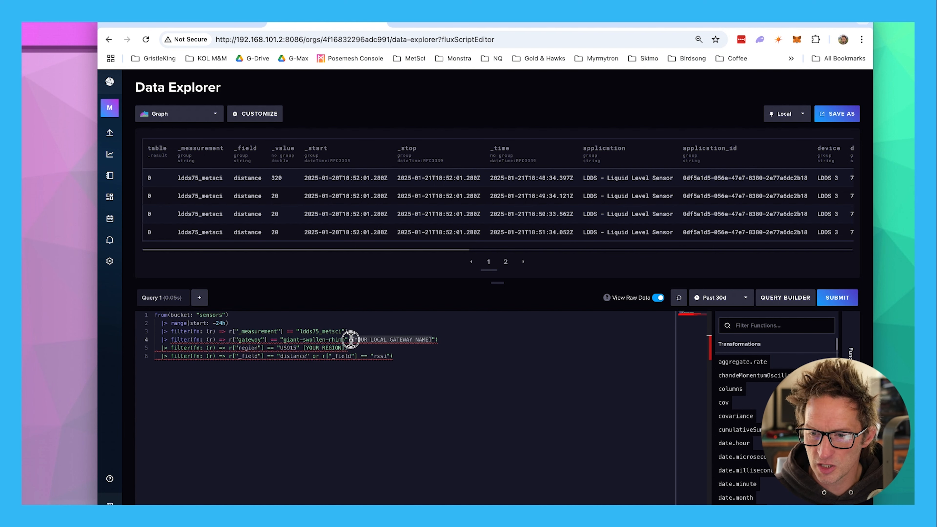
pyautogui.press('BackSpace')
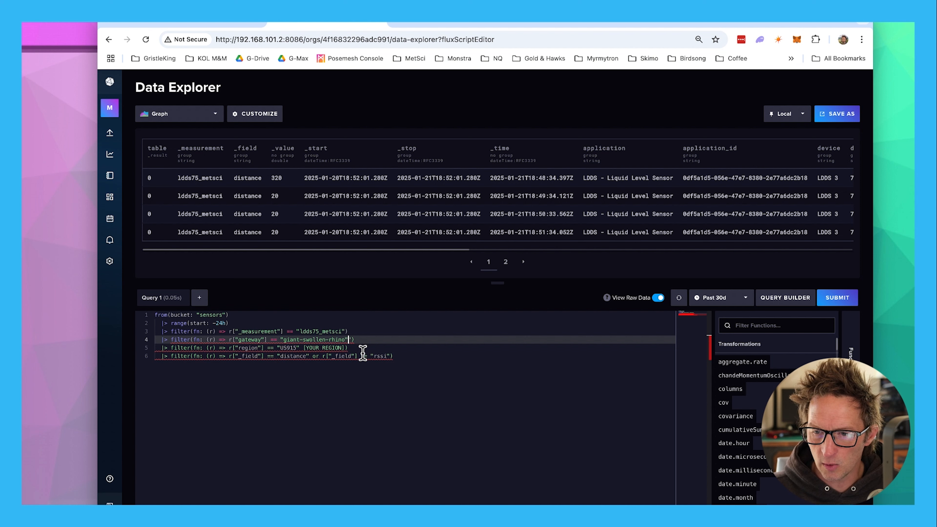
pyautogui.press('BackSpace')
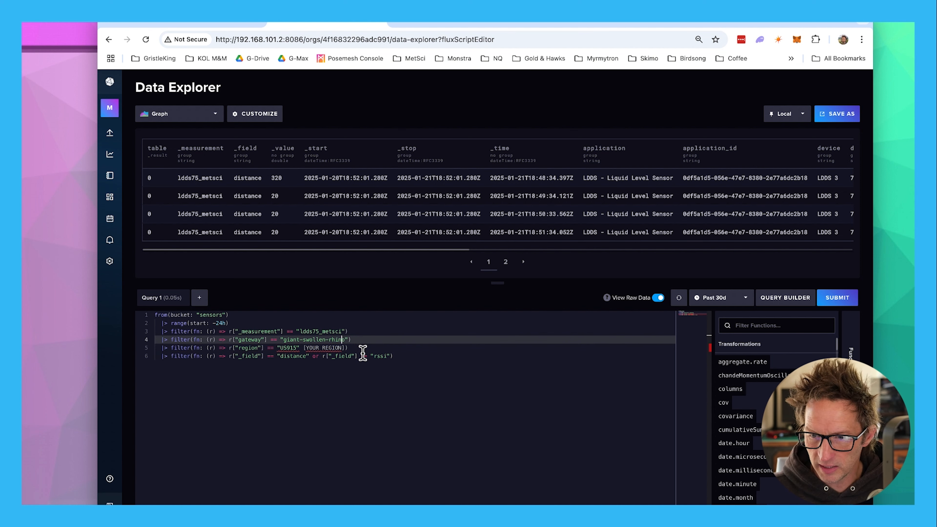
pyautogui.press('BackSpace')
pyautogui.press('BackSpace')
pyautogui.press('BackSpace')
pyautogui.press('BackSpace')
pyautogui.press('BackSpace')
pyautogui.press('BackSpace')
pyautogui.press('BackSpace')
pyautogui.press('BackSpace')
pyautogui.press('BackSpace')
pyautogui.press('BackSpace')
pyautogui.press('BackSpace')
pyautogui.press('BackSpace')
pyautogui.press('BackSpace')
pyautogui.press('BackSpace')
pyautogui.press('BackSpace')
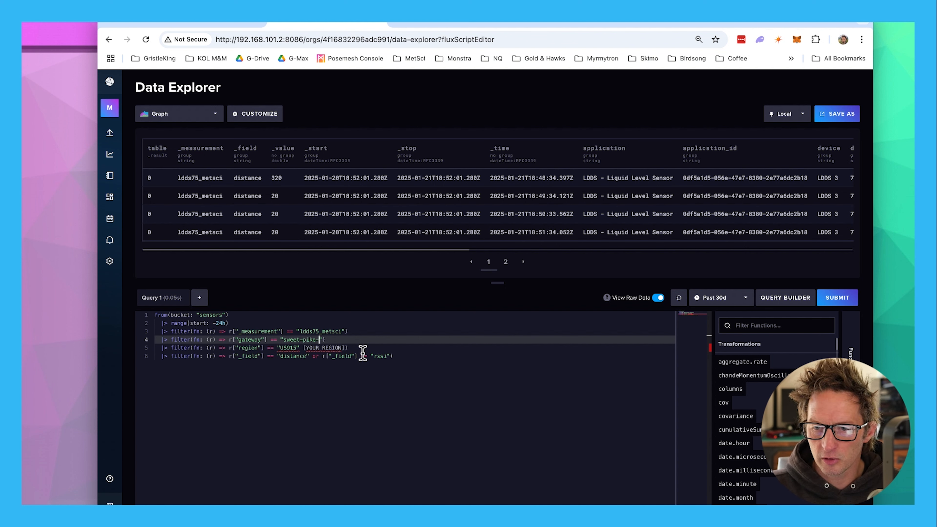
pyautogui.press('BackSpace')
pyautogui.press('BackSpace')
pyautogui.press('BackSpace')
pyautogui.press('BackSpace')
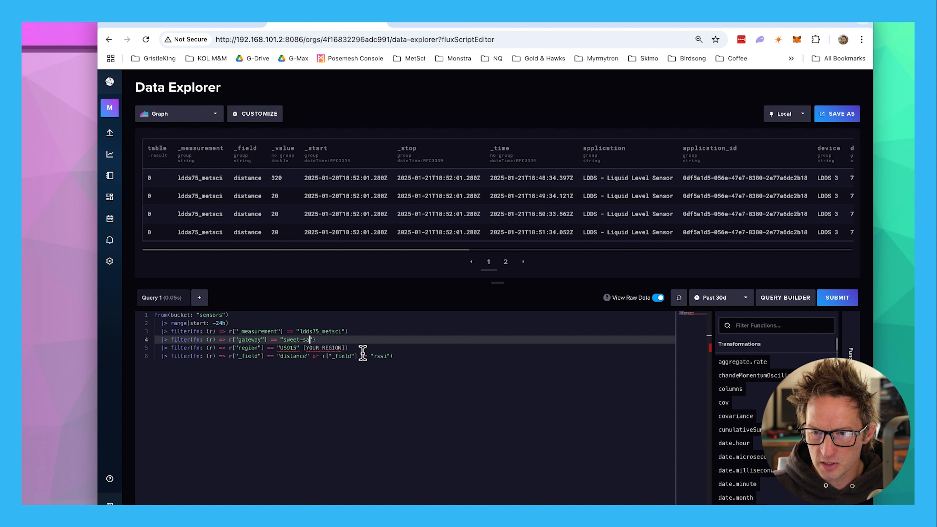
pyautogui.write('ke')
# Delete the [YOUR REGION] placeholder so the region filter is "US915", and run the query.
pyautogui.press('Down')
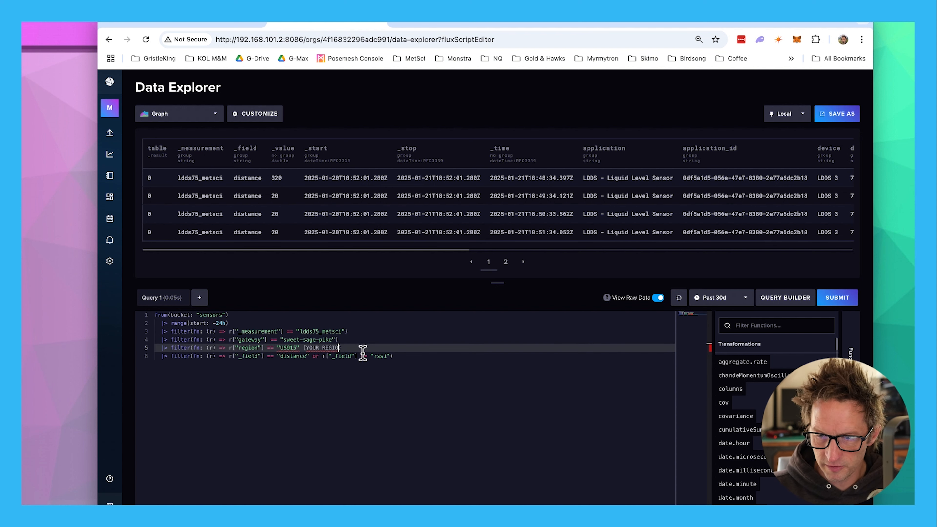
pyautogui.press('BackSpace')
pyautogui.press('BackSpace')
pyautogui.press('BackSpace')
pyautogui.press('BackSpace')
pyautogui.press('BackSpace')
pyautogui.press('BackSpace')
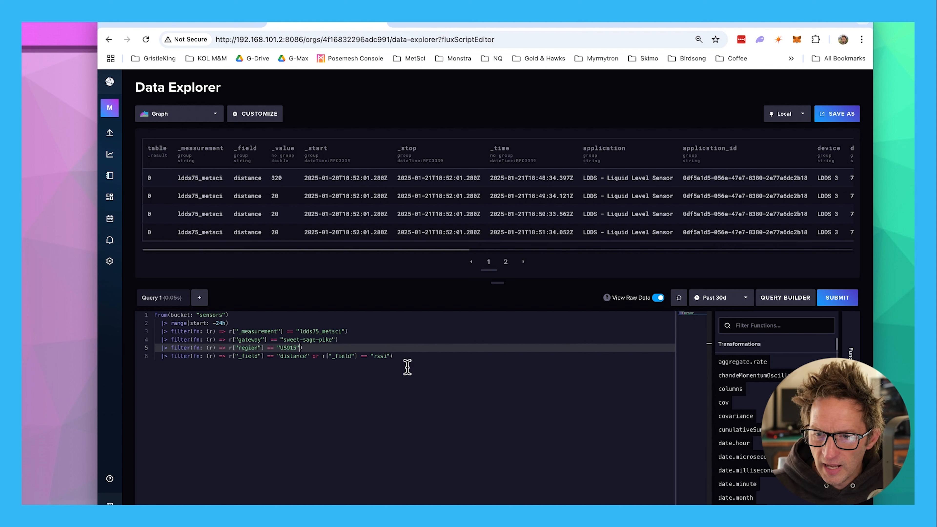
pyautogui.click(842, 298)
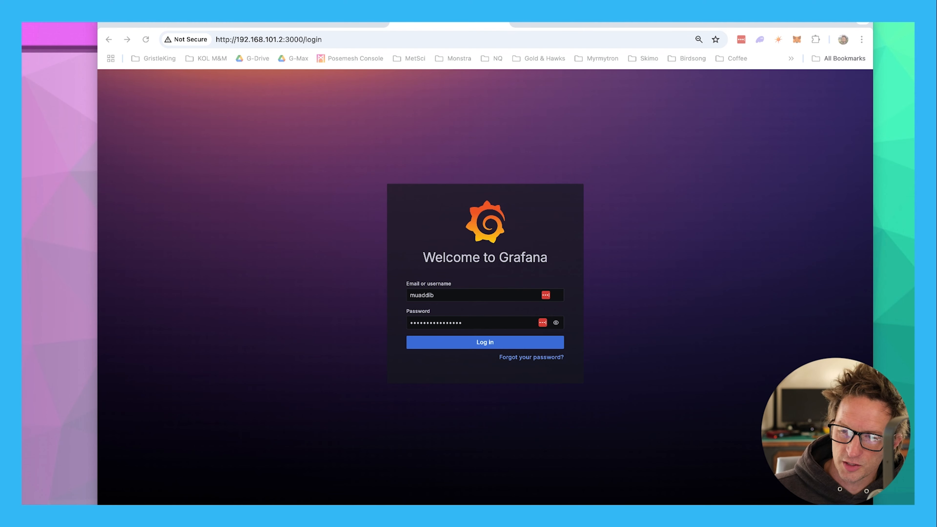
# Switch to the Grafana login page on port 3000 and log in with the filled-in username and password.
pyautogui.click(551, 387)
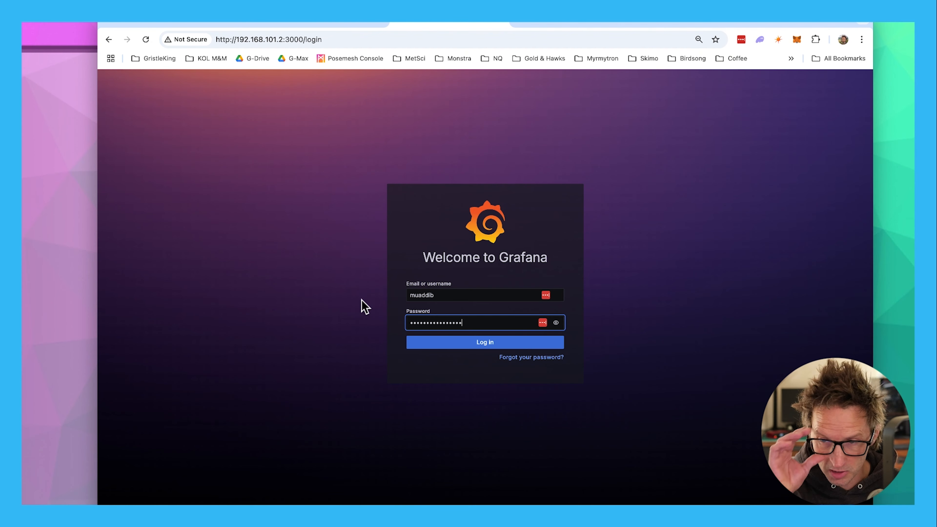
pyautogui.click(494, 347)
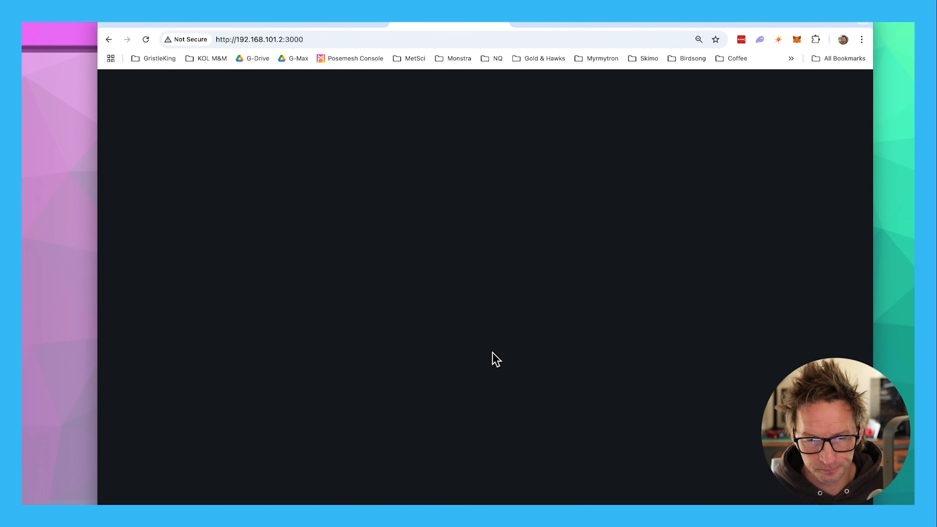
# Search the available connections for "influ" and add a new InfluxDB data source.
pyautogui.click(789, 142)
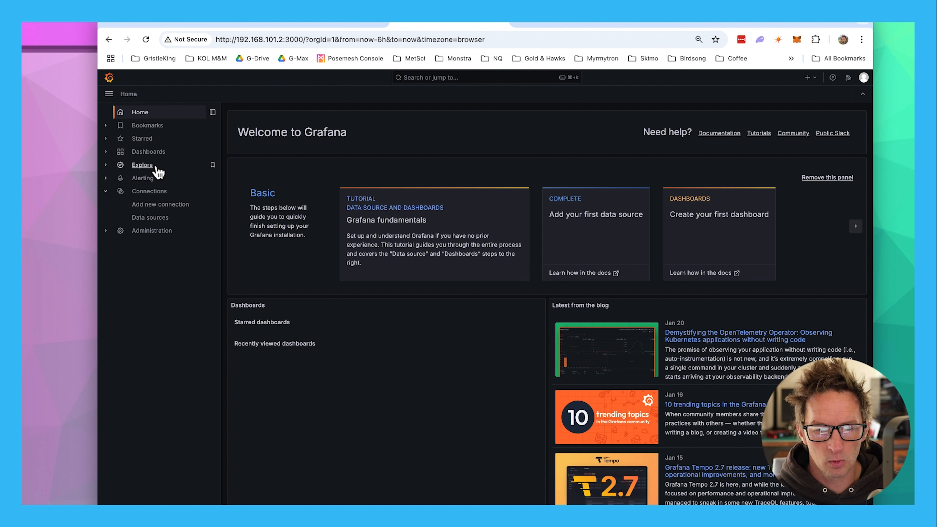
pyautogui.click(142, 192)
pyautogui.click(273, 162)
pyautogui.write('influ')
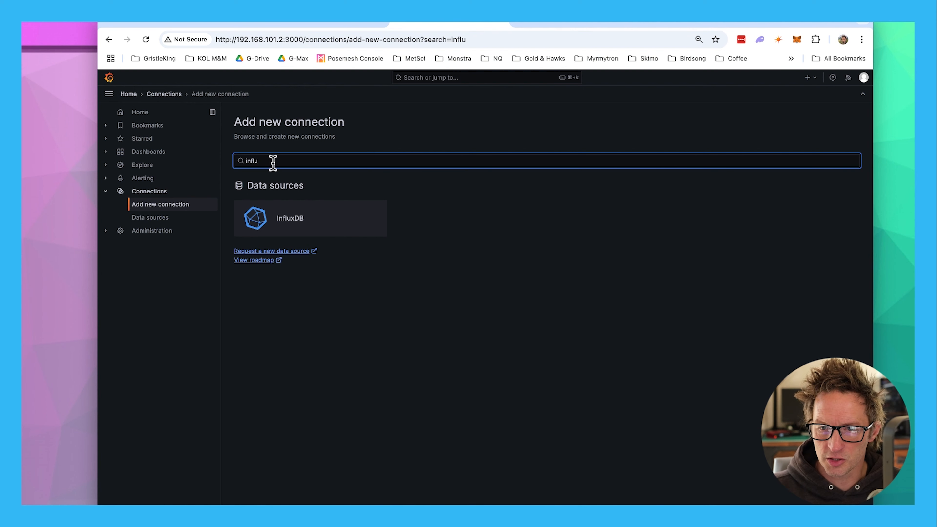
pyautogui.click(302, 216)
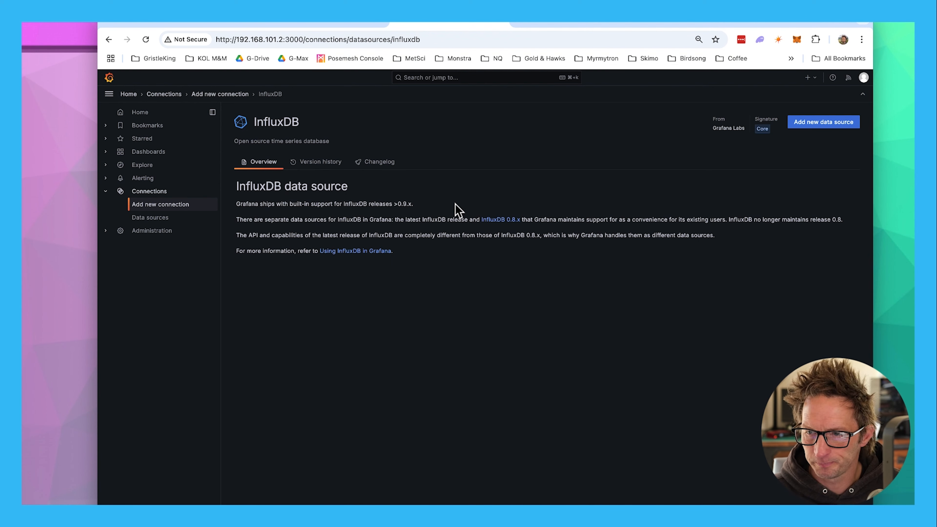
pyautogui.click(816, 124)
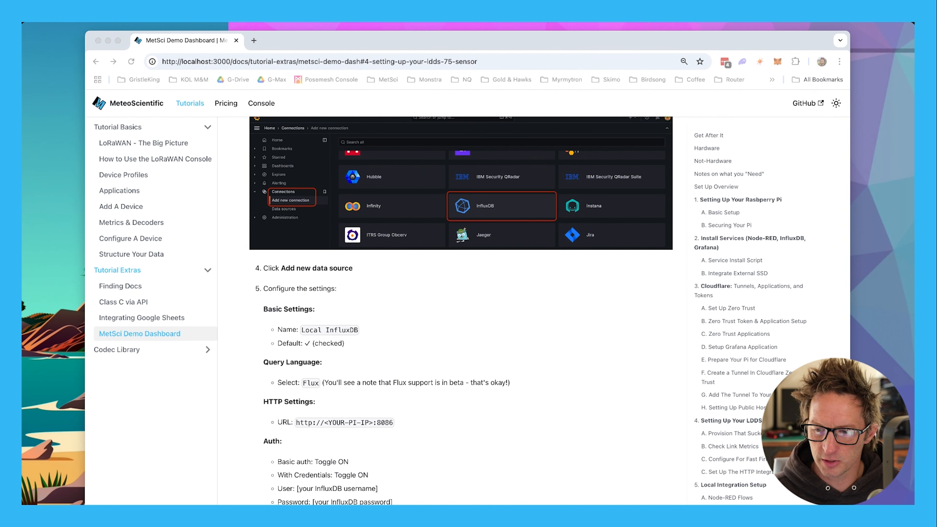
# Consult the tutorial's data source settings and name the new data source "Local InfluxDB".
pyautogui.scroll(-1, 461, 369)
pyautogui.click(441, 319)
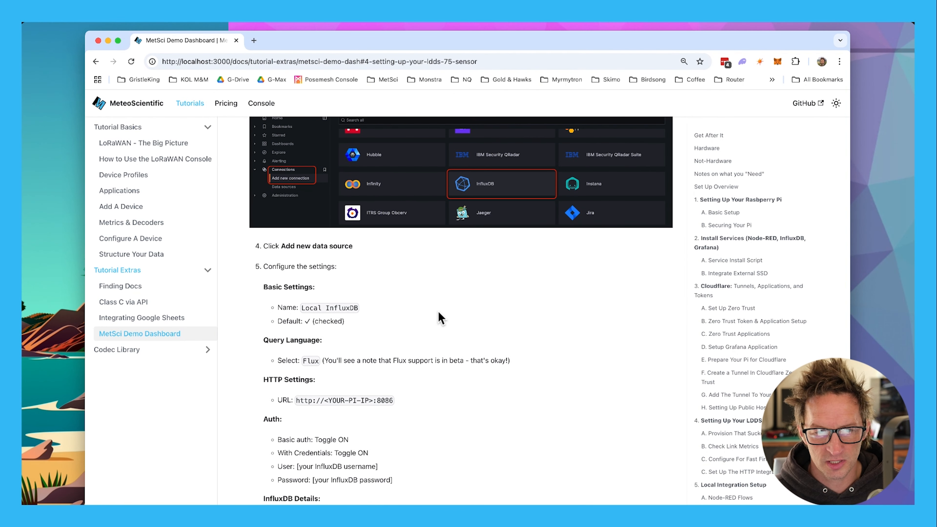
pyautogui.scroll(-2, 442, 319)
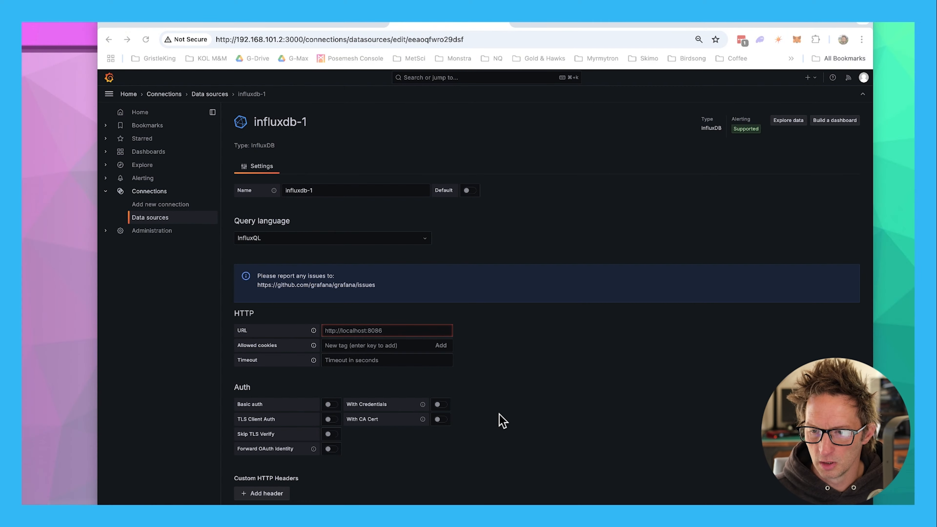
pyautogui.click(324, 192)
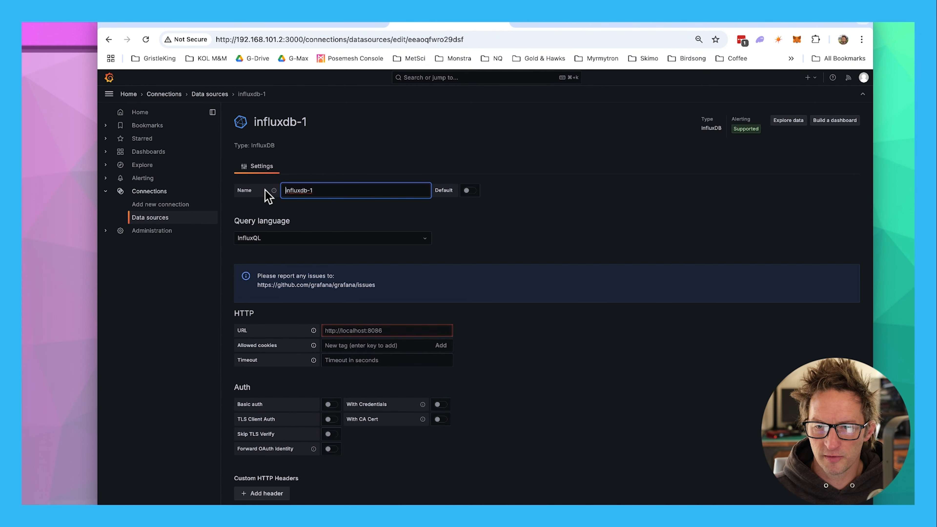
pyautogui.moveTo(313, 191); pyautogui.dragTo(287, 188)
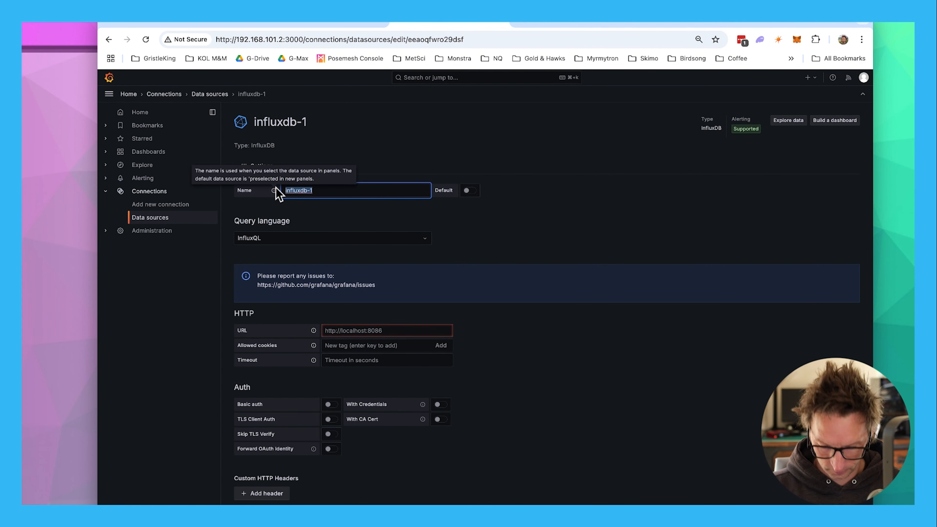
pyautogui.write('Influx')
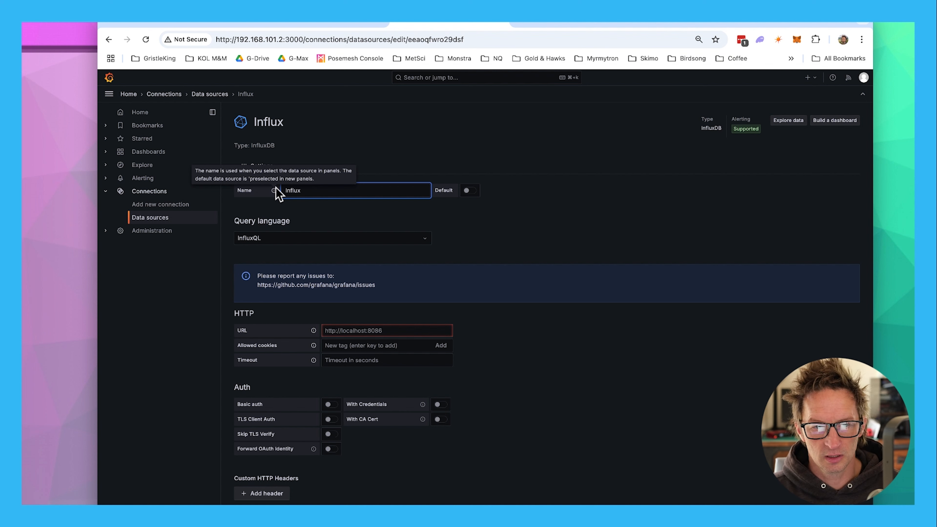
pyautogui.press('BackSpace')
pyautogui.press('BackSpace')
pyautogui.press('BackSpace')
pyautogui.press('BackSpace')
pyautogui.press('BackSpace')
pyautogui.press('BackSpace')
pyautogui.write('Lo')
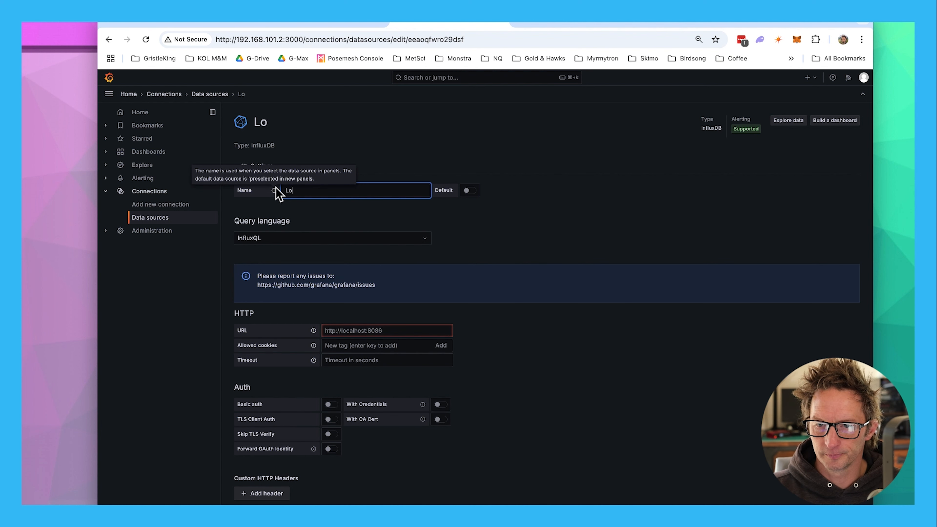
pyautogui.write('cal InfluxDB')
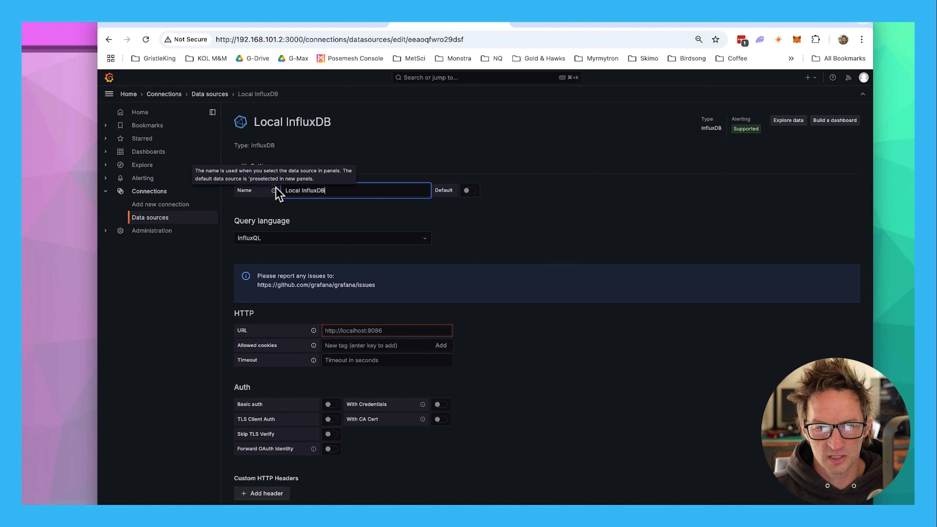
# Make Local InfluxDB the default data source and set its query language to Flux.
pyautogui.click(471, 194)
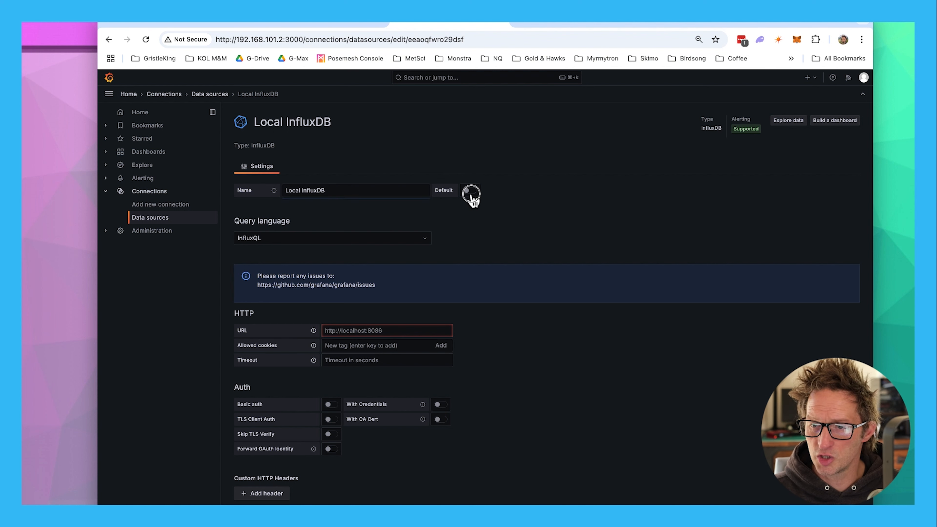
pyautogui.click(334, 240)
pyautogui.click(300, 309)
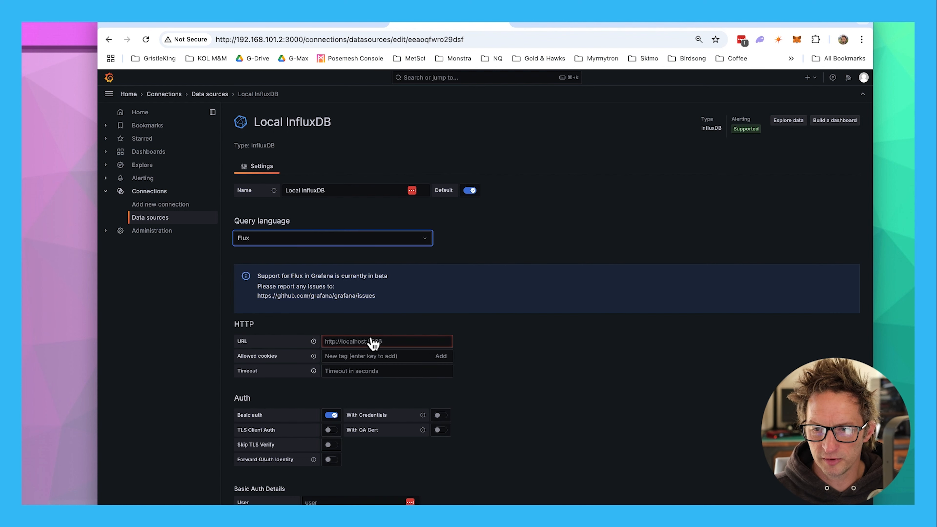
pyautogui.click(376, 341)
pyautogui.write('http:')
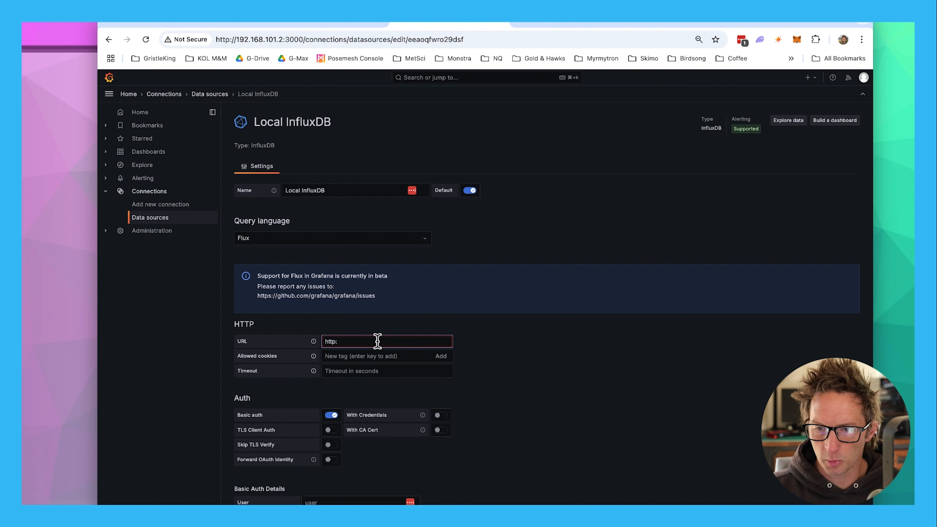
pyautogui.write('//192')
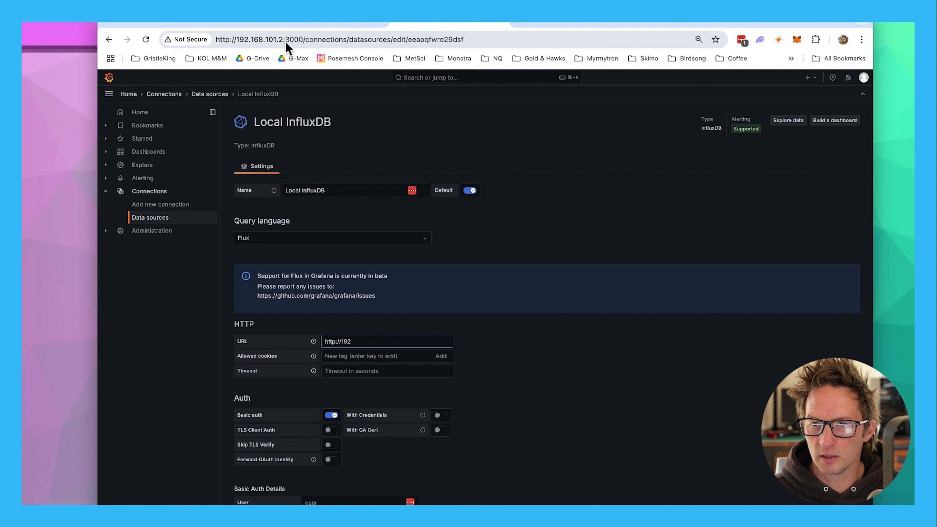
pyautogui.moveTo(303, 39); pyautogui.dragTo(236, 39)
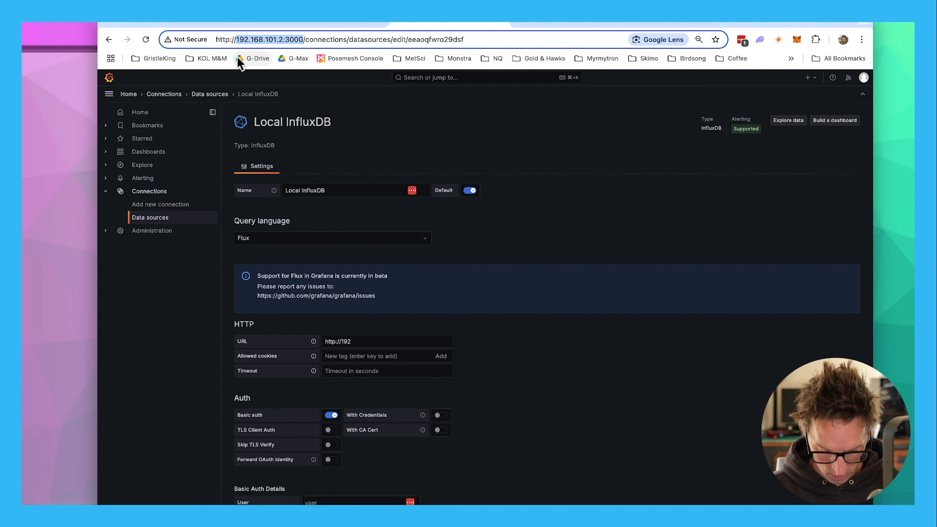
pyautogui.click(370, 342)
pyautogui.write('2.168.101.2:3000')
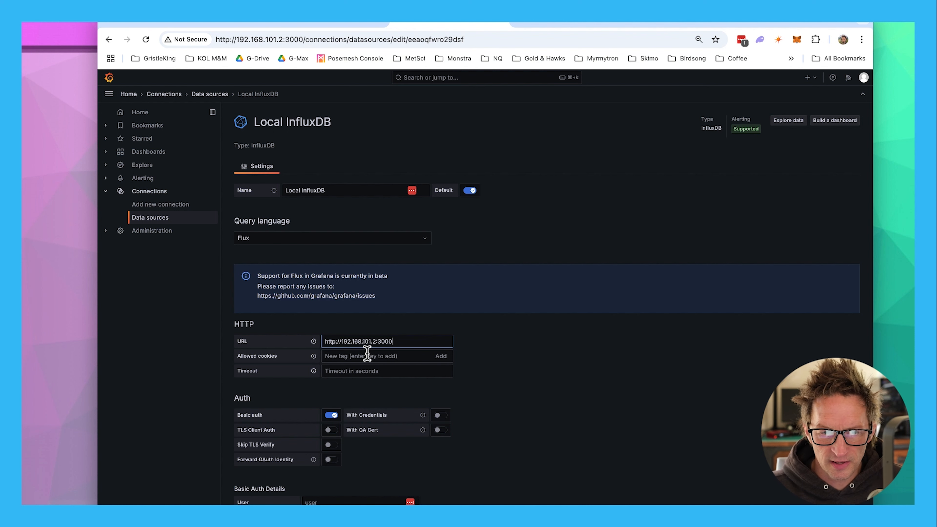
# Enable With Credentials in the authentication settings and set the basic auth user to "ewok".
pyautogui.scroll(-3, 381, 369)
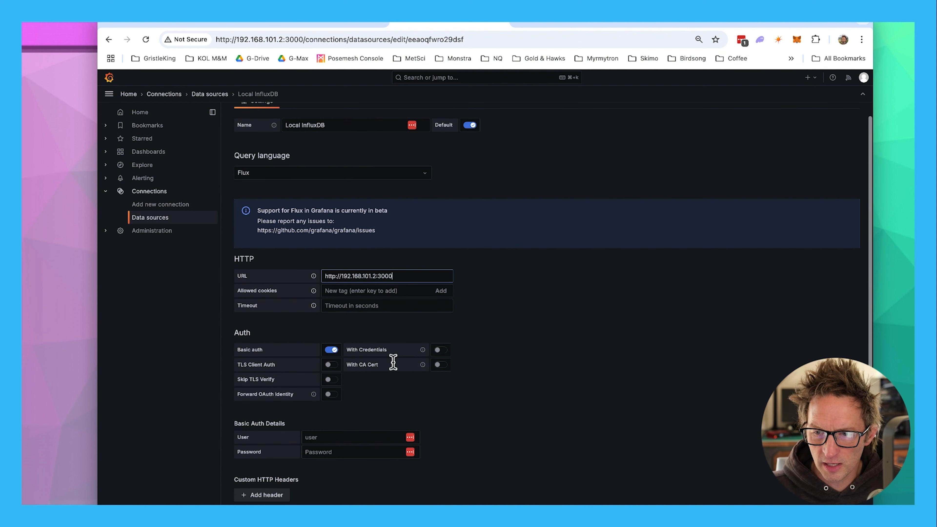
pyautogui.click(440, 349)
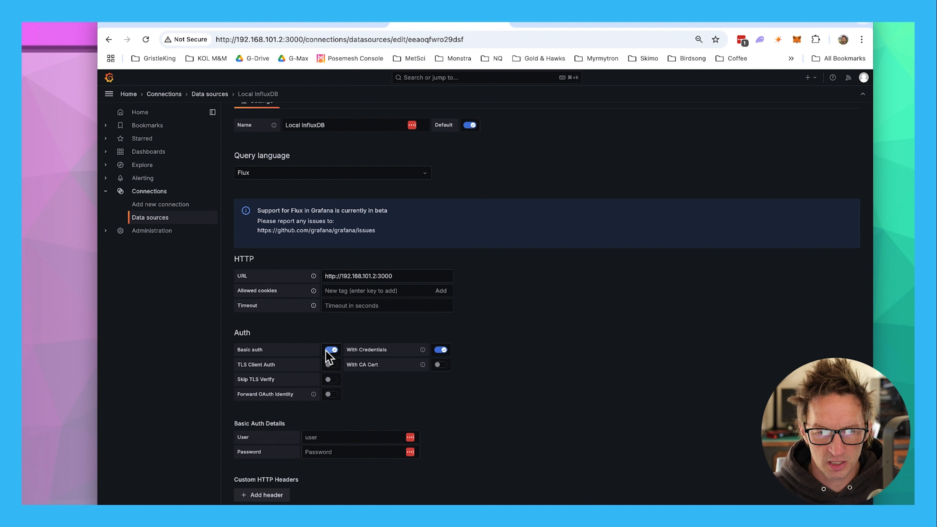
pyautogui.scroll(-4, 328, 365)
pyautogui.click(333, 345)
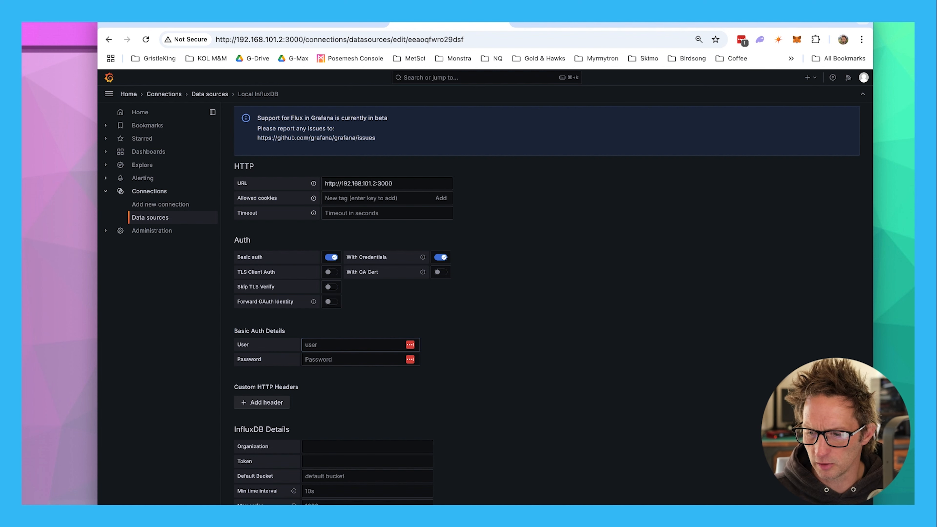
pyautogui.write('mu')
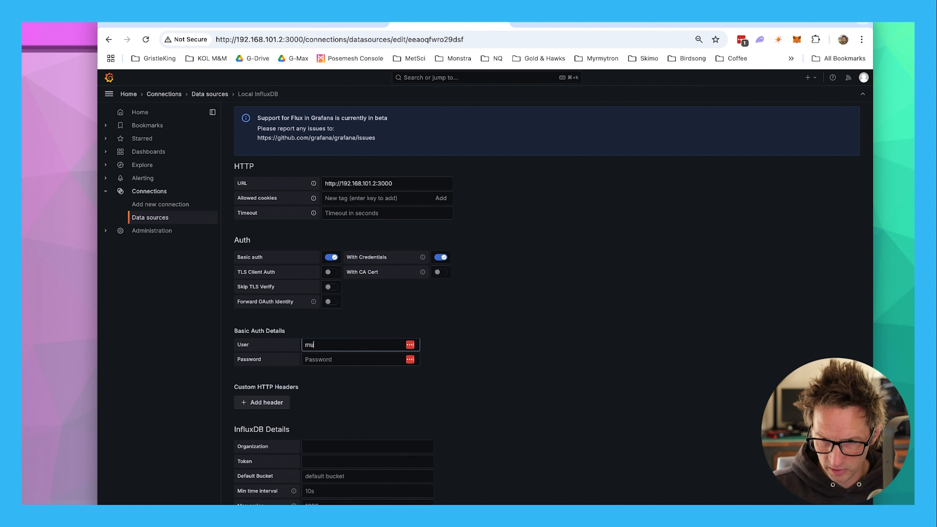
pyautogui.press('BackSpace')
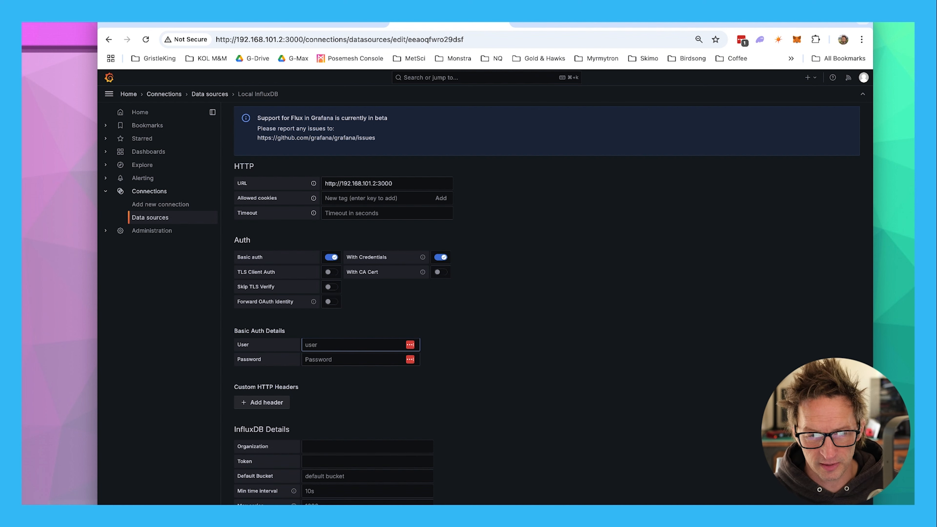
pyautogui.write('ewok')
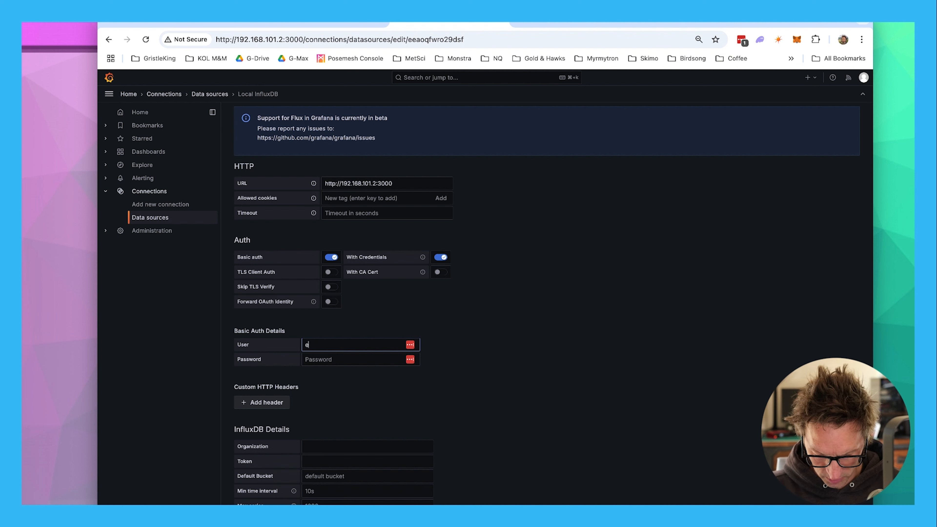
# Paste the InfluxDB account password into the basic auth details.
pyautogui.click(370, 358)
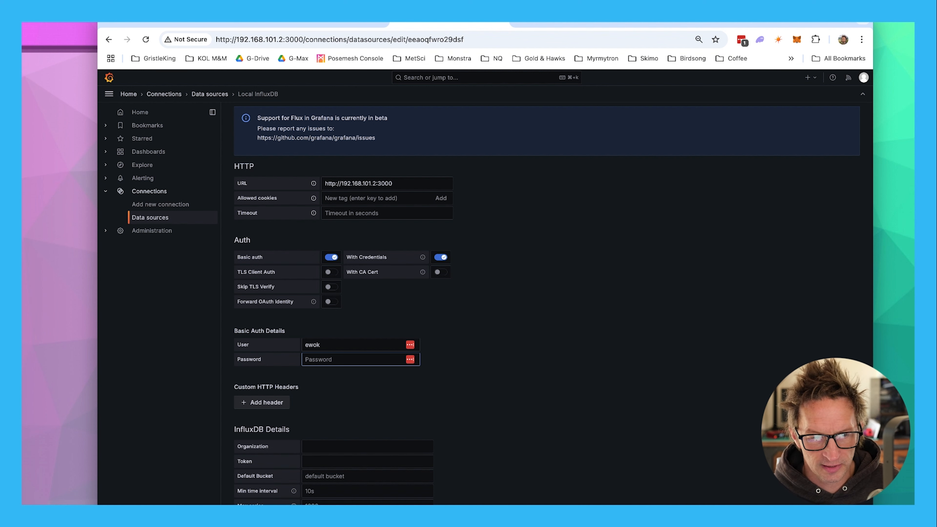
pyautogui.press('super+Tab')
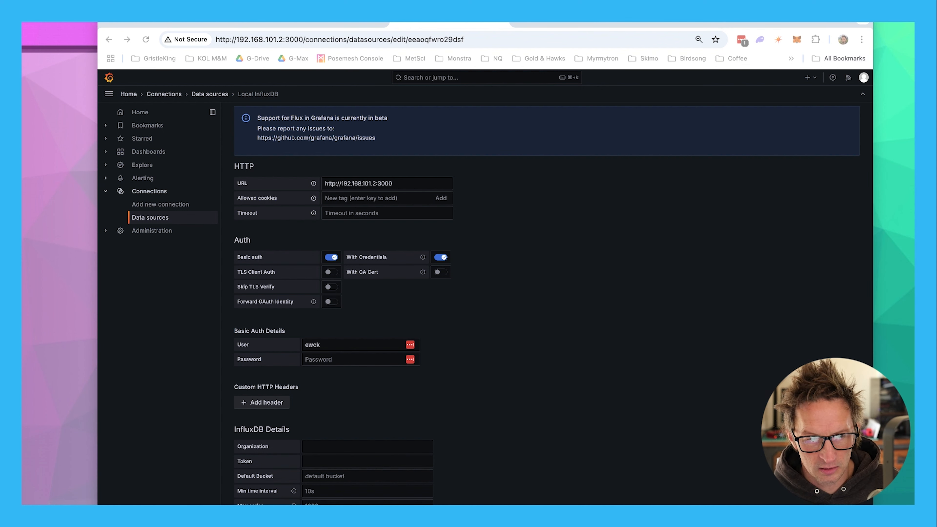
pyautogui.click(324, 362)
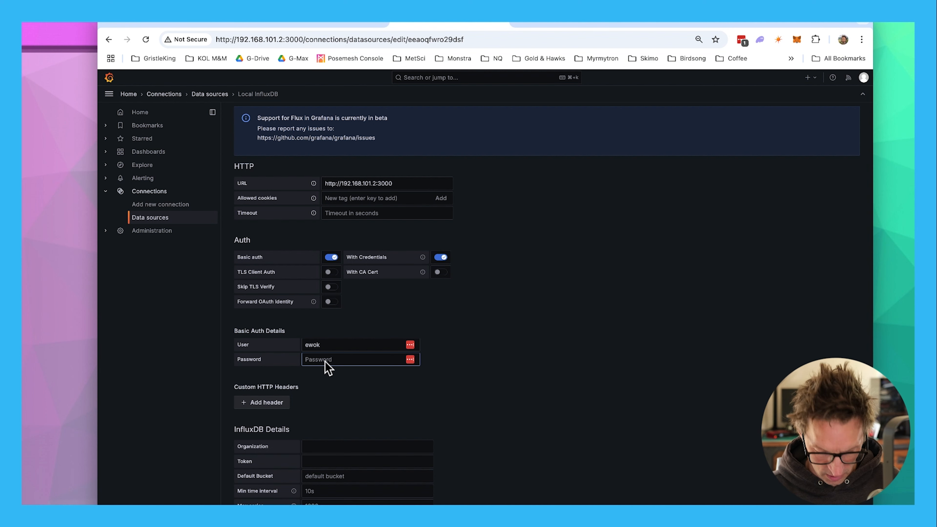
pyautogui.press('super+v')
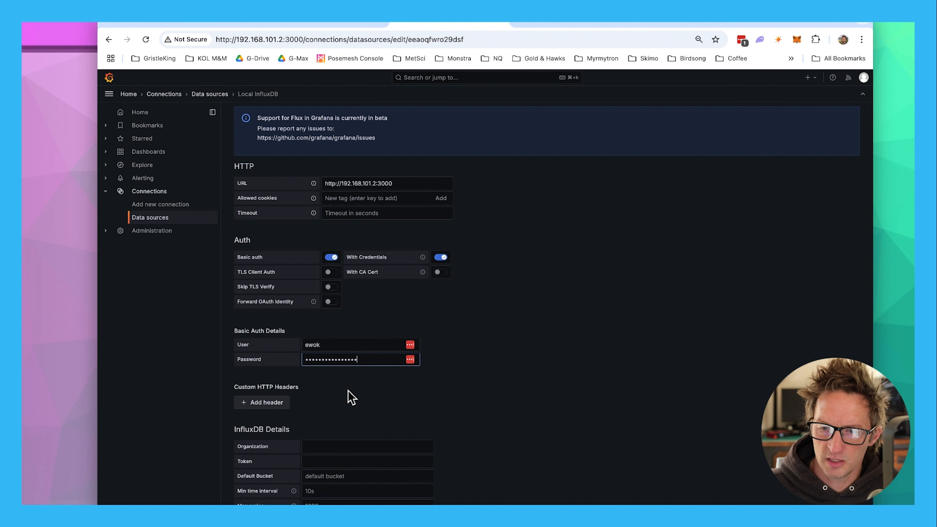
# Set the organization in the InfluxDB details to "MeteoScientific".
pyautogui.press('super+Tab')
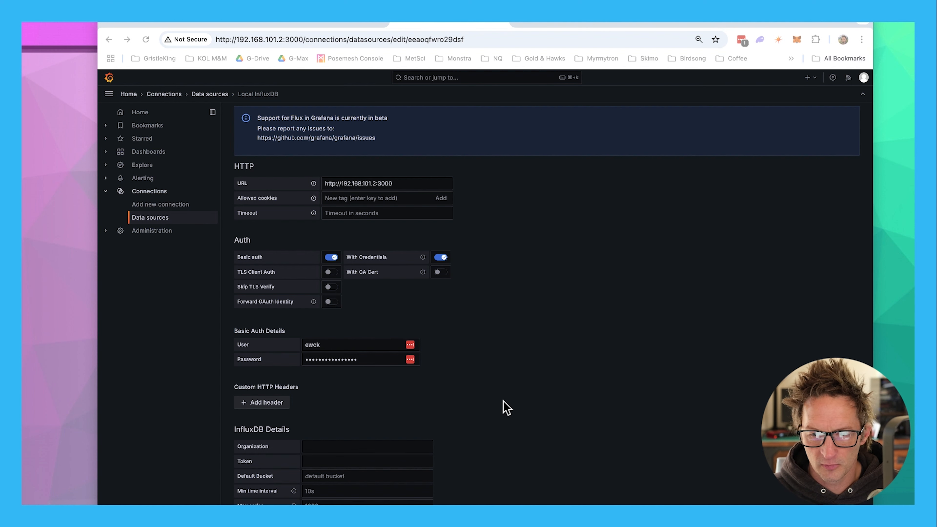
pyautogui.press('super+Tab')
pyautogui.scroll(-1, 388, 403)
pyautogui.click(323, 416)
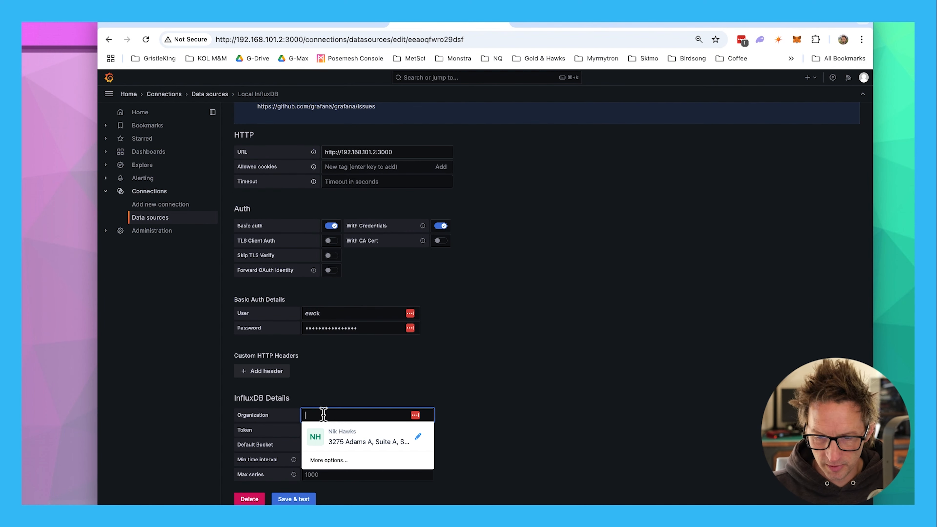
pyautogui.write('Meteoscientific')
# Fetch the InfluxDB API token from the other window and paste it into the InfluxDB details.
pyautogui.click(354, 430)
pyautogui.press('super+Tab')
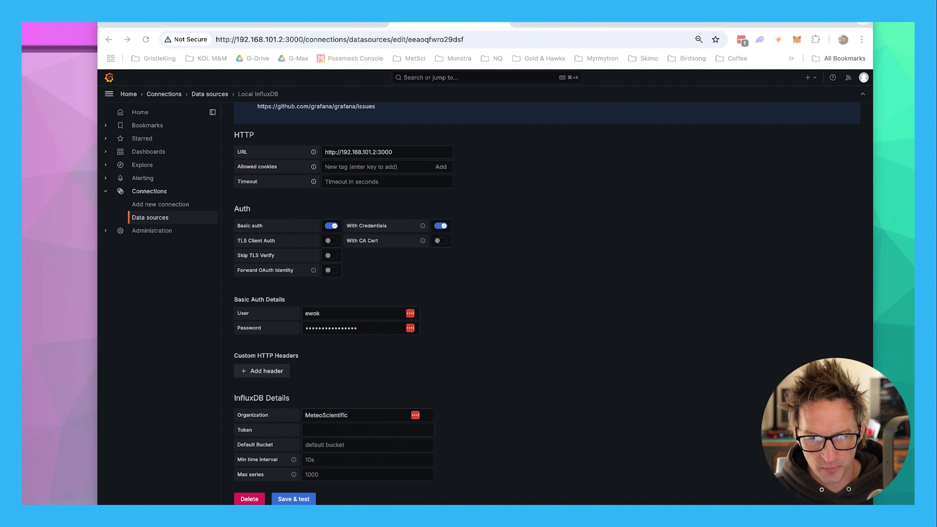
pyautogui.press('super+Tab')
pyautogui.press('super+v')
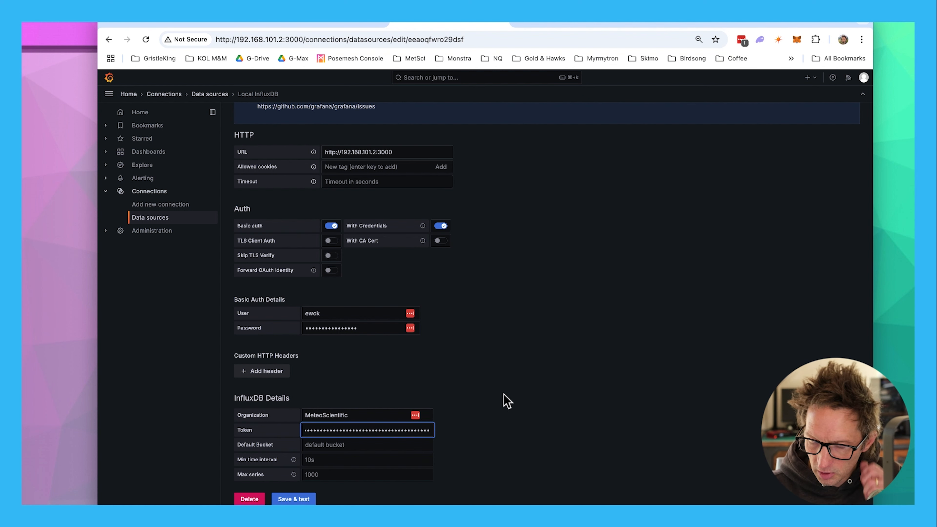
# Set the default bucket to "sensor", with a minimum time interval of 10s and a max series of 1000.
pyautogui.click(344, 445)
pyautogui.write('se')
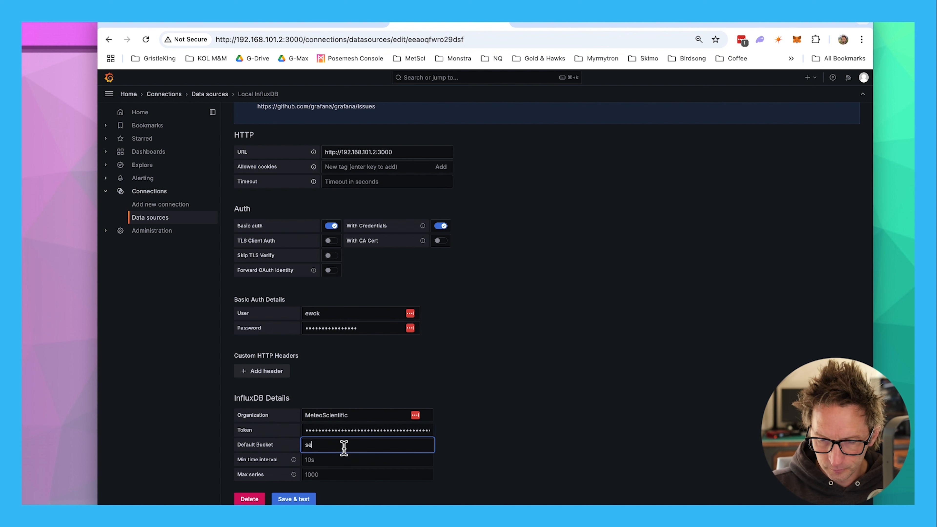
pyautogui.write('nsor')
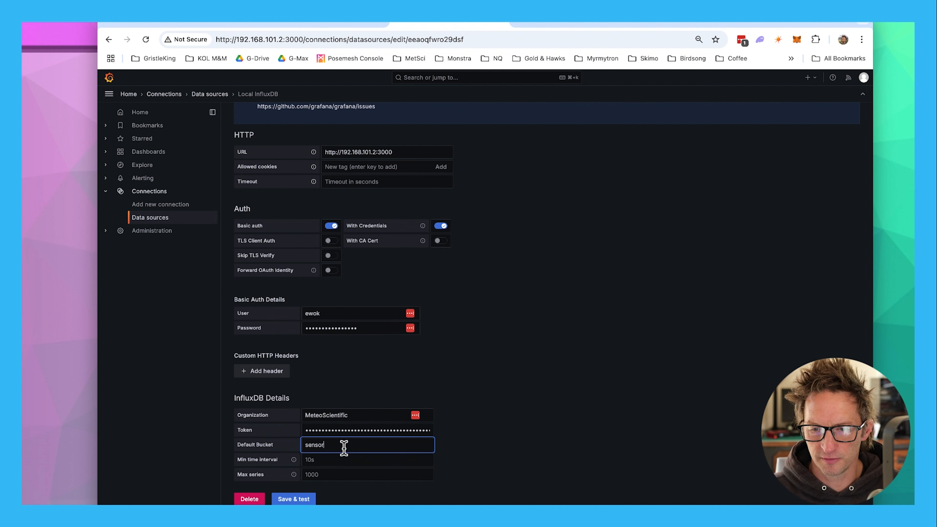
pyautogui.click(357, 462)
pyautogui.write('10s')
pyautogui.press('Tab')
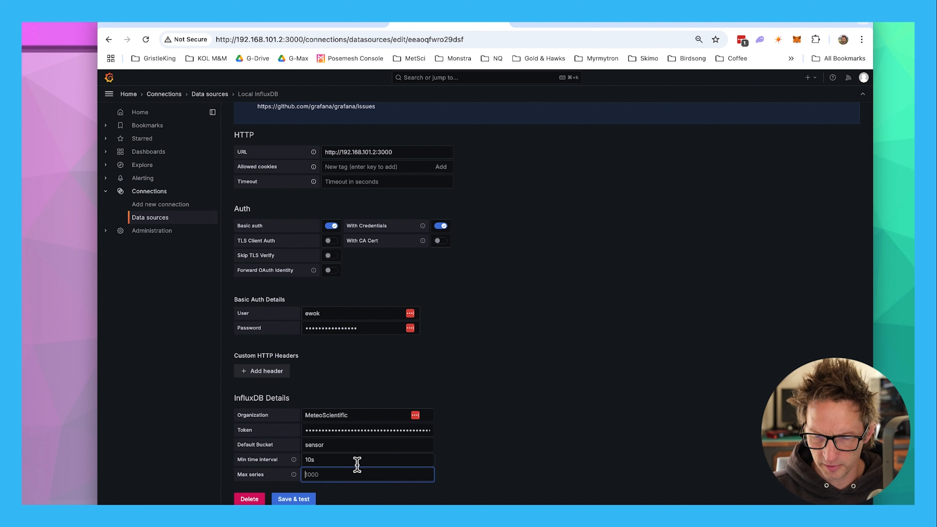
pyautogui.write('1000')
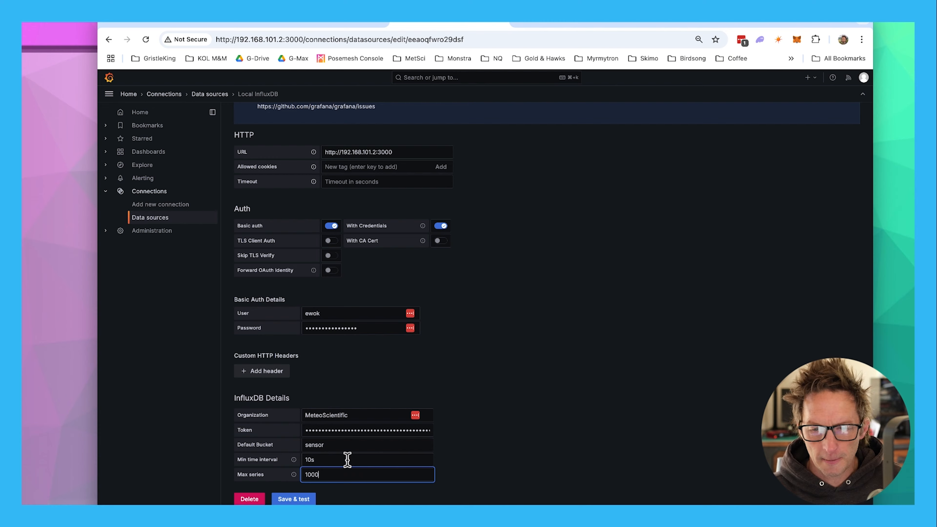
# Try to save and test the Local InfluxDB data source, checking the tutorial's example of the finished configuration.
pyautogui.click(294, 499)
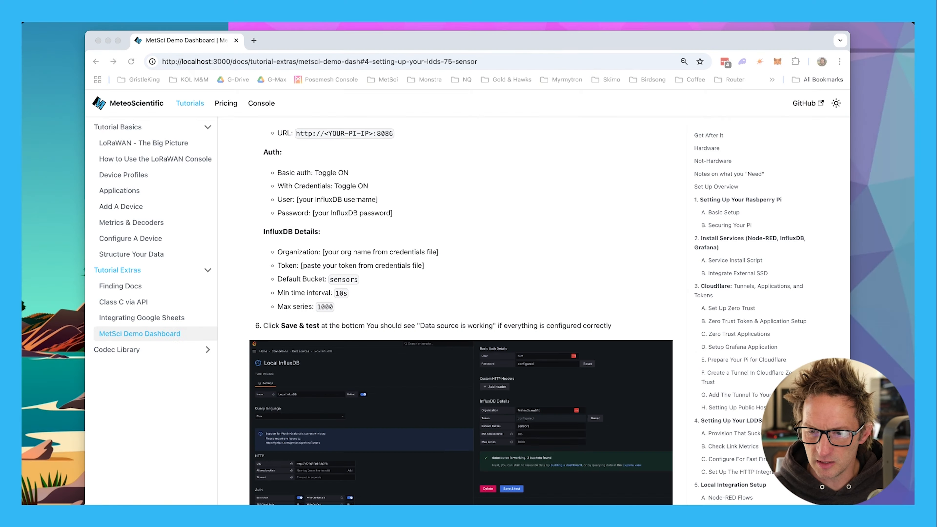
pyautogui.click(256, 314)
pyautogui.scroll(-15, 285, 313)
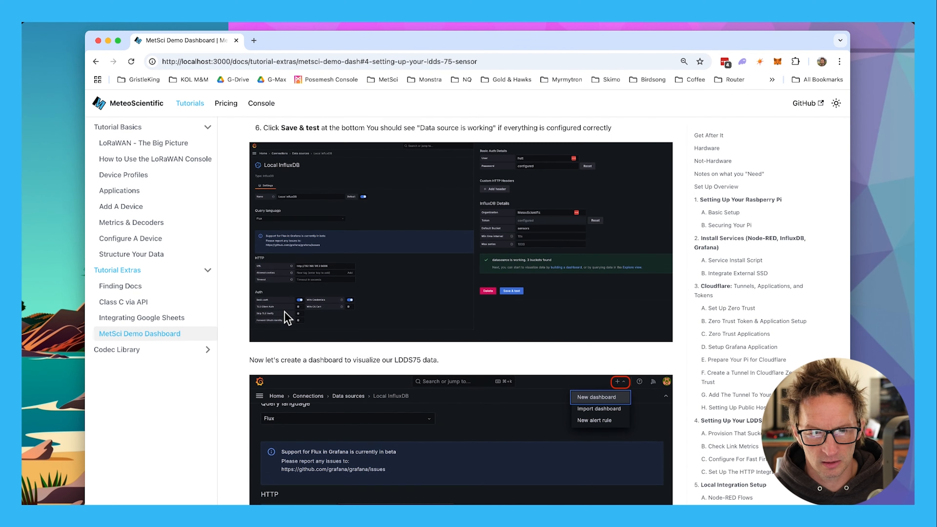
pyautogui.scroll(8, 288, 317)
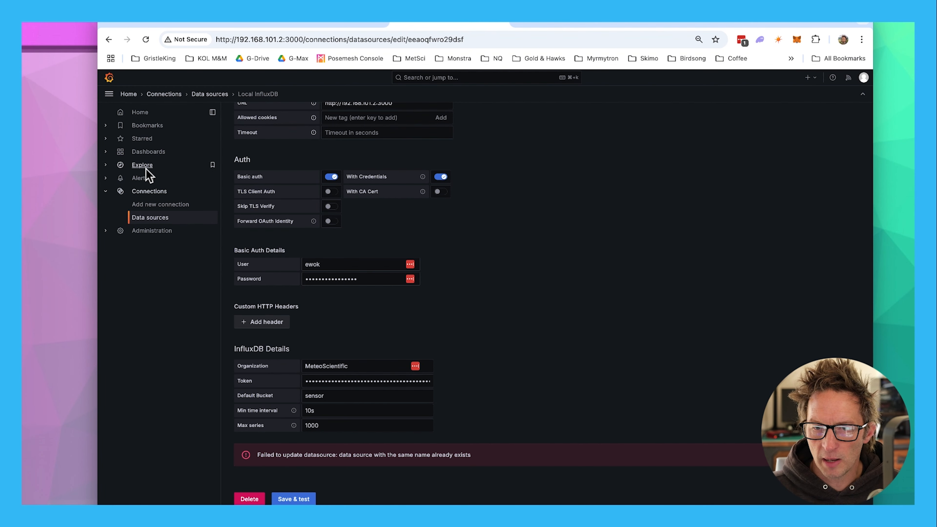
# Create a new dashboard and add a visualization that uses the Local InfluxDB data source.
pyautogui.click(145, 152)
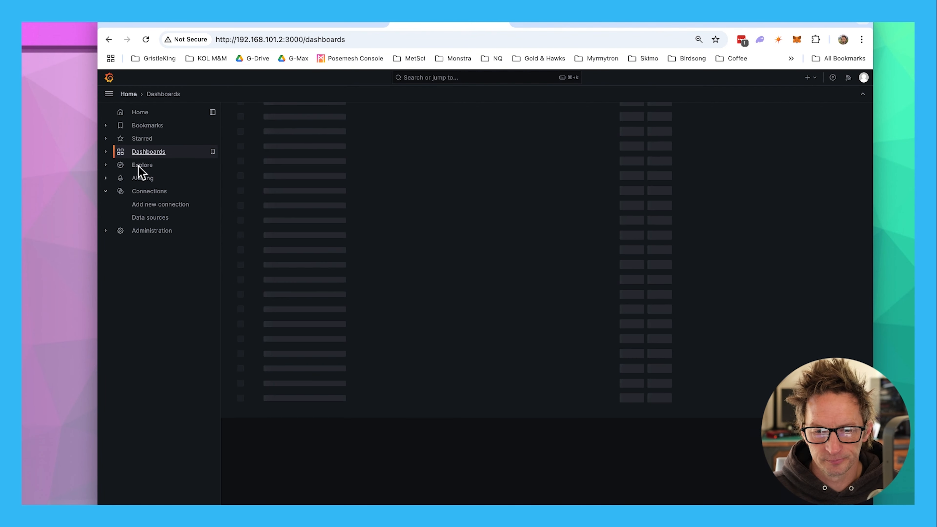
pyautogui.click(789, 142)
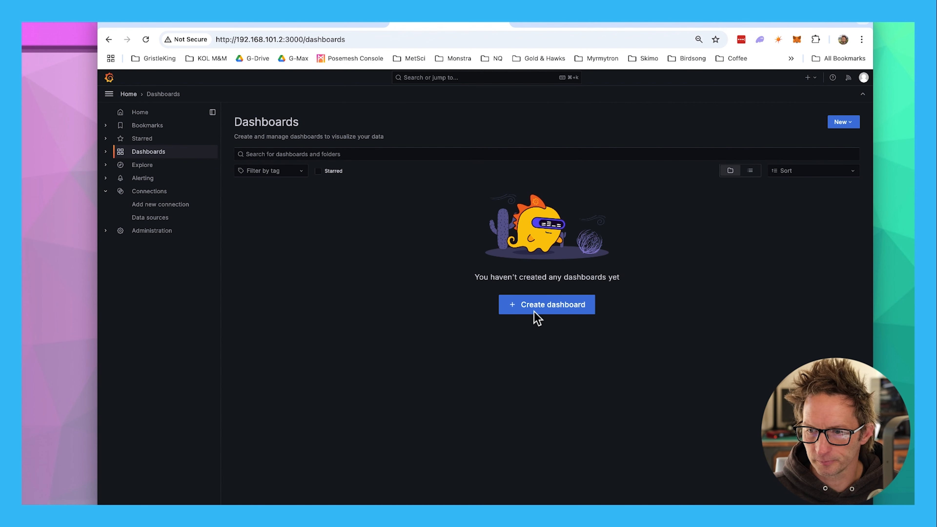
pyautogui.click(537, 304)
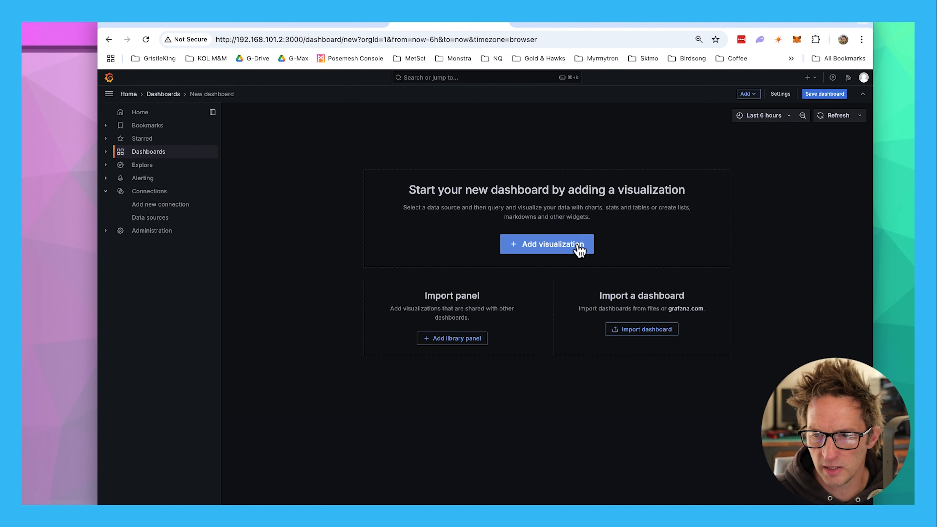
pyautogui.click(555, 250)
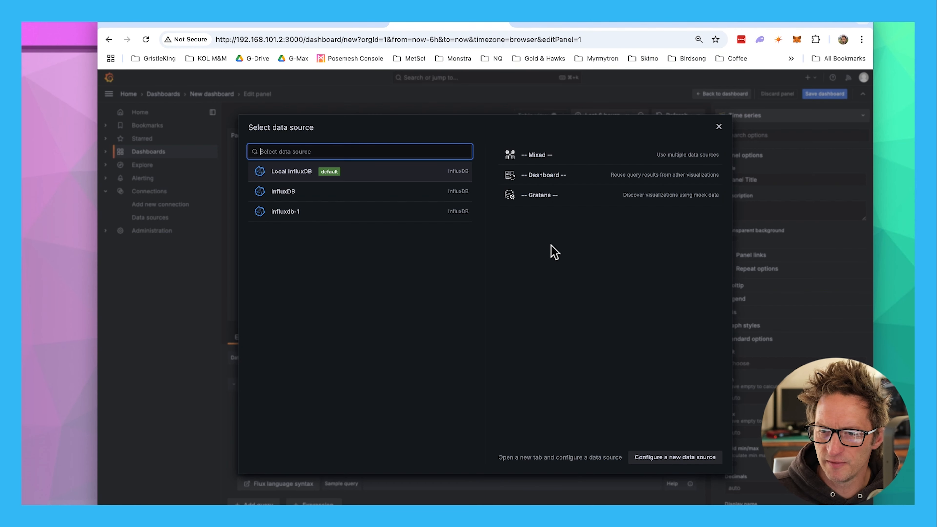
pyautogui.click(283, 172)
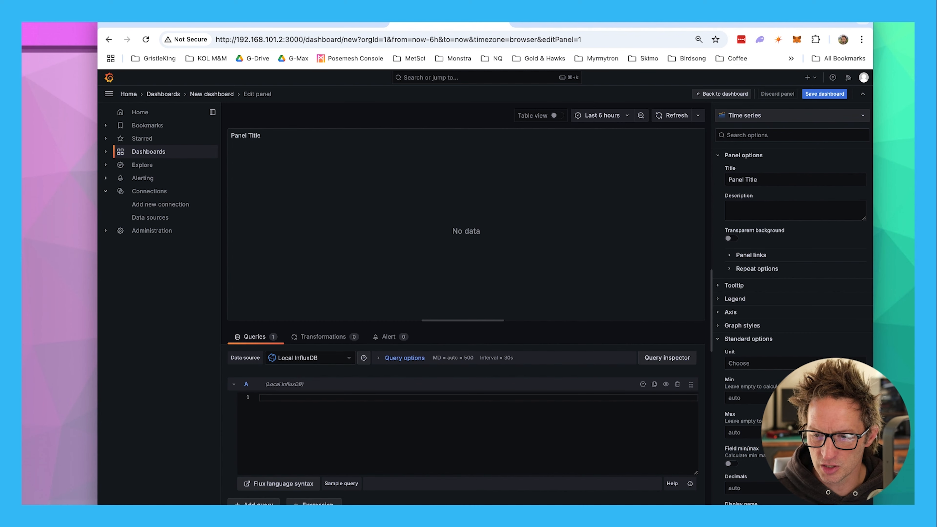
# Copy the Flux query for the LDDS75 distance from the tutorial page and paste it into query A of the Grafana panel.
pyautogui.hotkey('ctrl', 'Left')
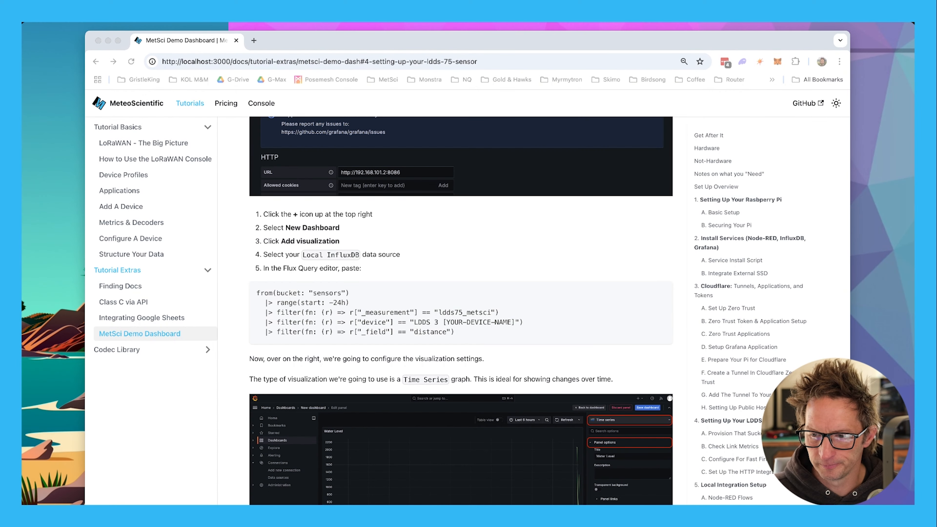
pyautogui.click(526, 290)
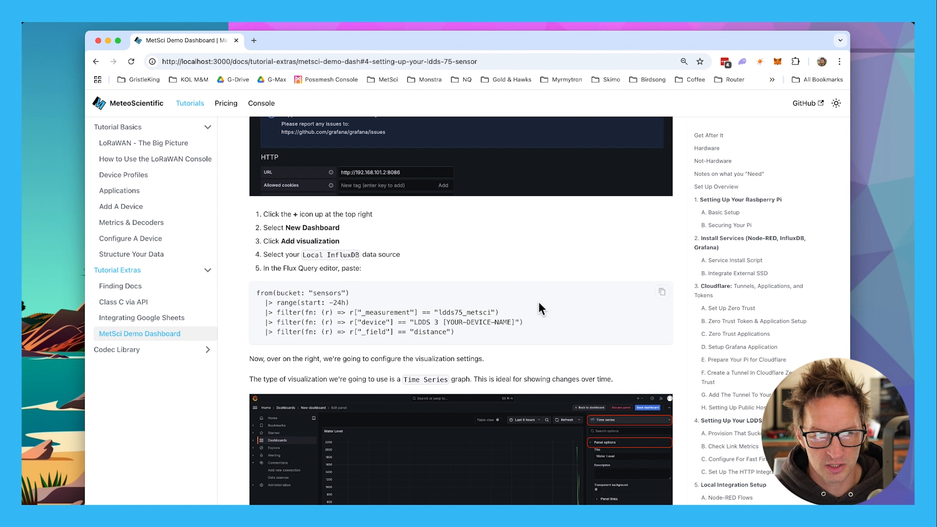
pyautogui.click(660, 296)
pyautogui.hotkey('ctrl', 'Right')
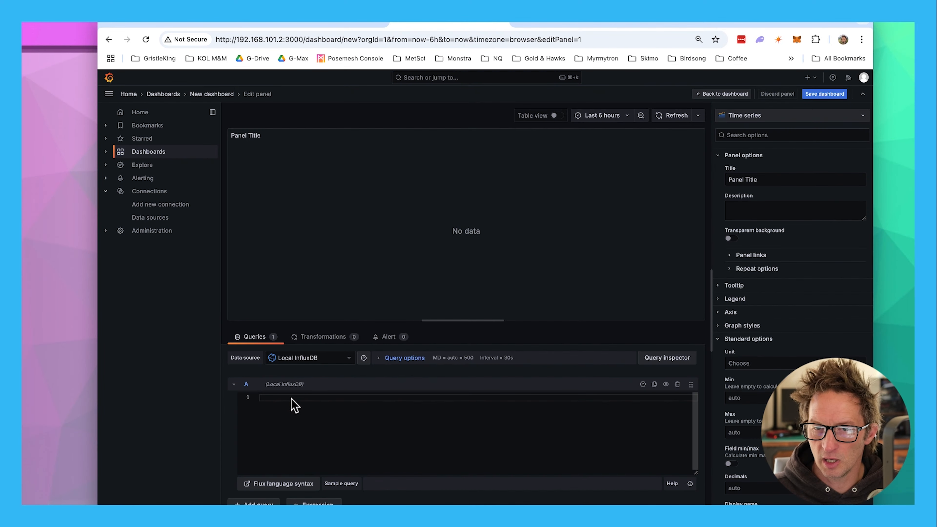
pyautogui.click(292, 399)
pyautogui.press('super+v')
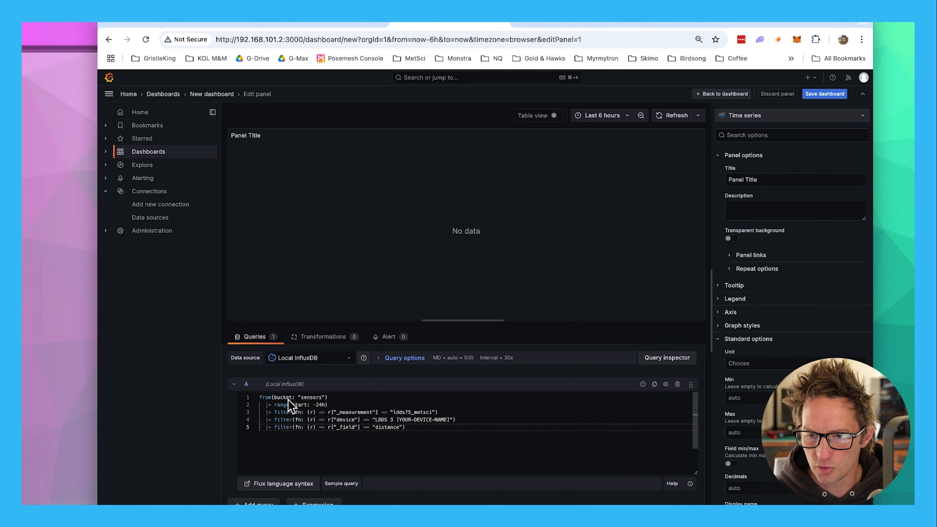
# Run the pasted query in the query inspector to examine its response.
pyautogui.click(655, 358)
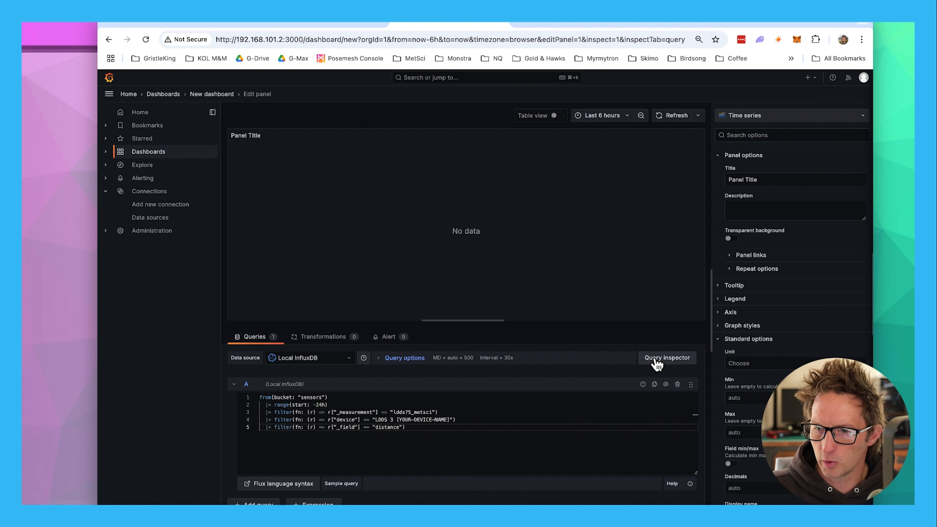
pyautogui.click(520, 152)
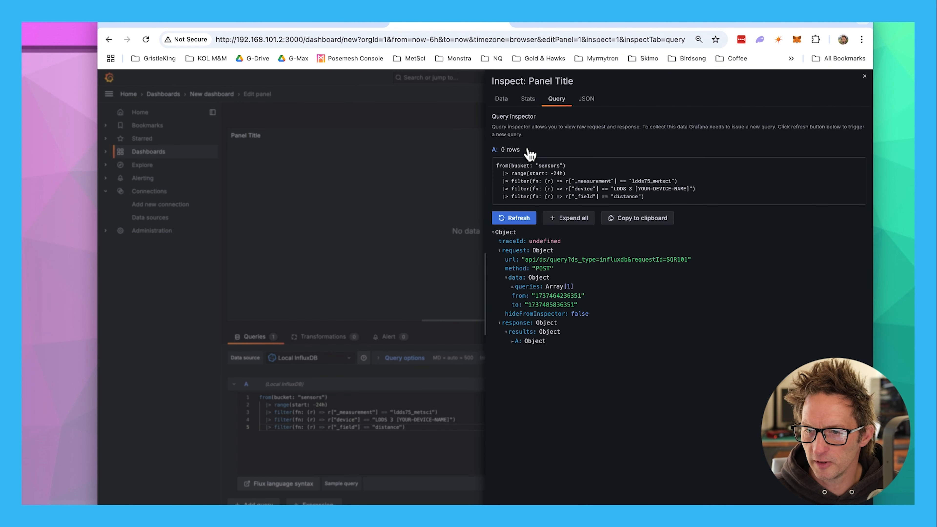
pyautogui.click(520, 219)
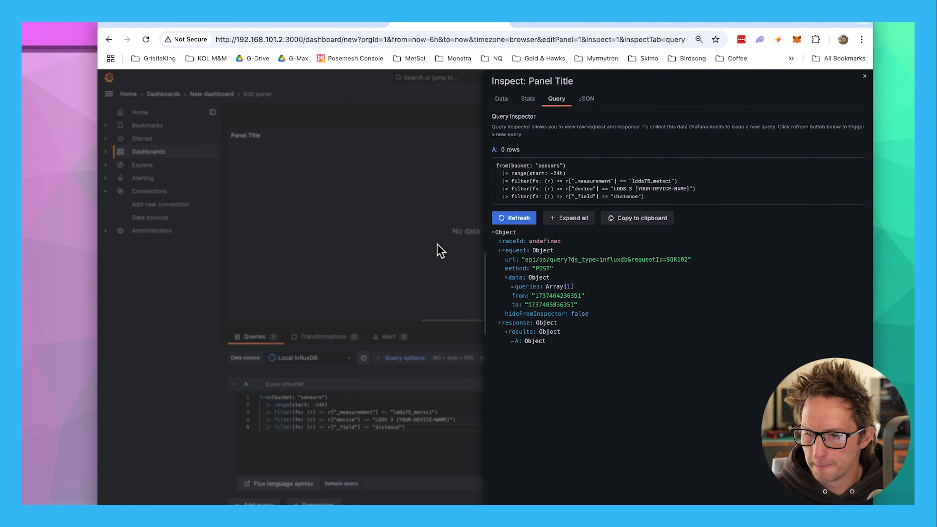
pyautogui.click(357, 311)
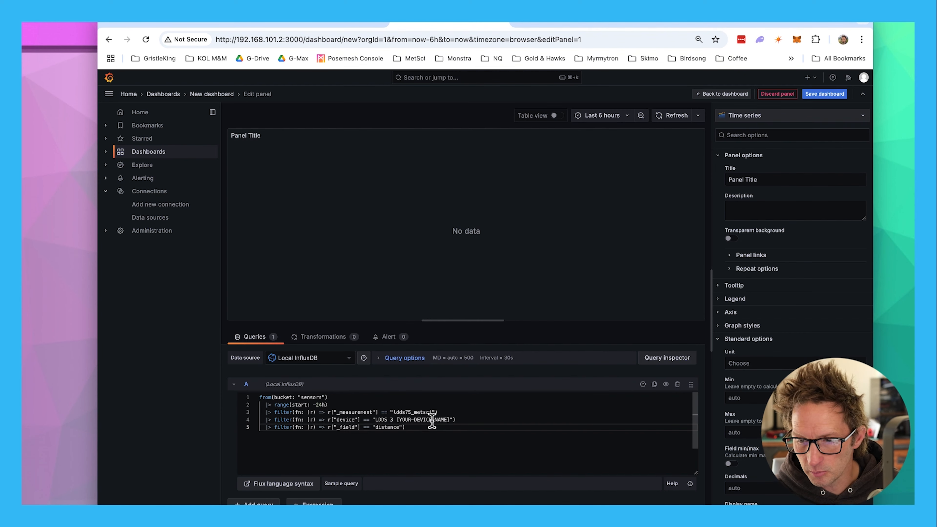
# Remove the device-name placeholder so the query filters on device "LDDS 3", and rerun it in the query inspector.
pyautogui.moveTo(449, 420); pyautogui.dragTo(399, 420)
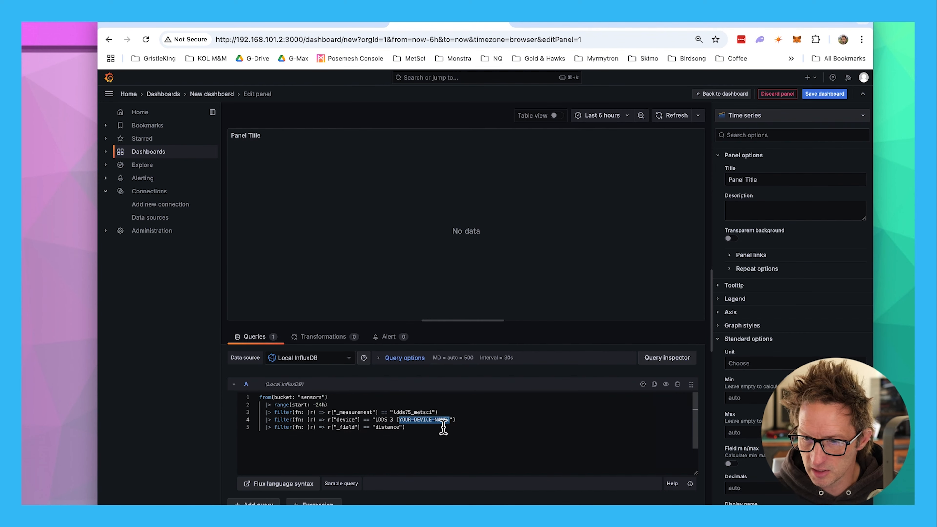
pyautogui.press('BackSpace')
pyautogui.press('BackSpace')
pyautogui.press('BackSpace')
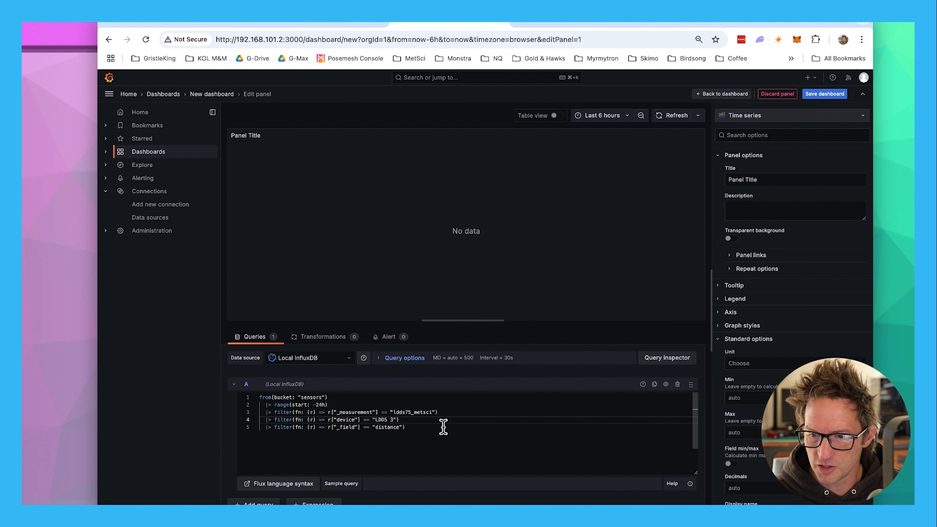
pyautogui.click(660, 358)
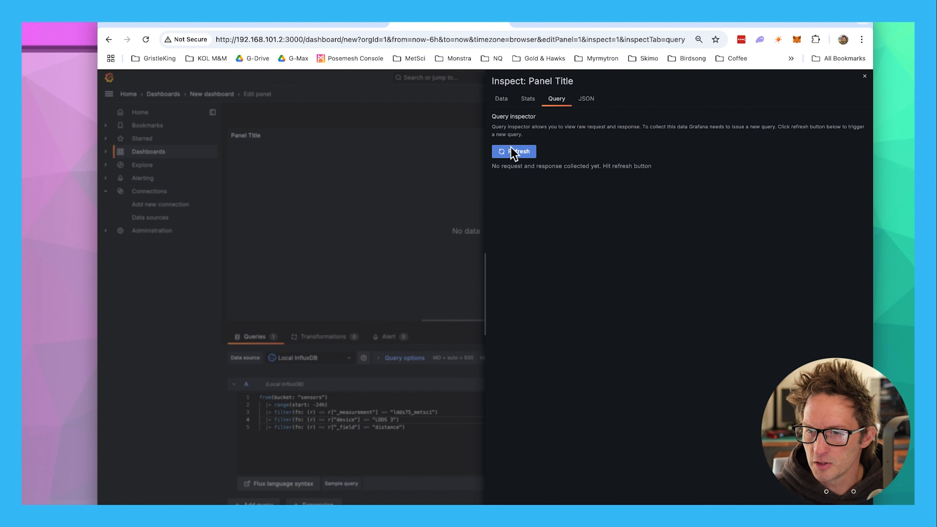
pyautogui.click(514, 152)
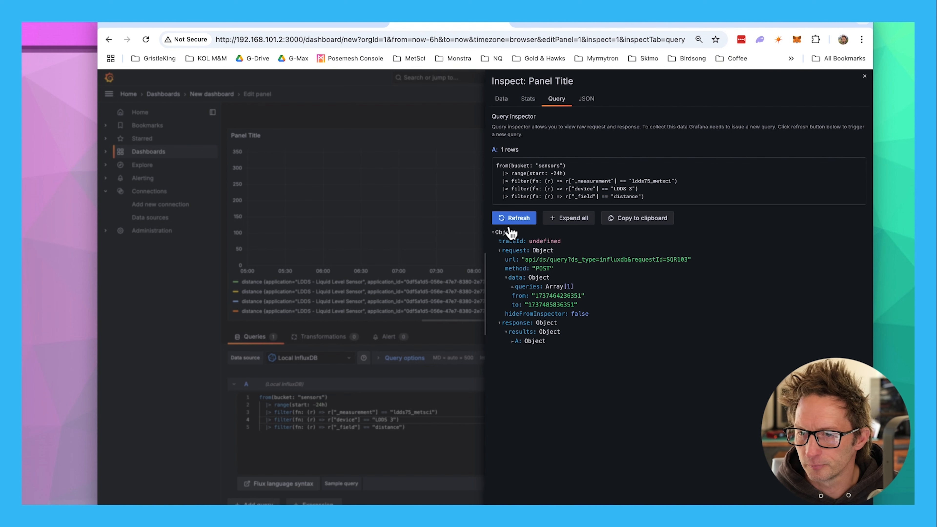
pyautogui.click(860, 76)
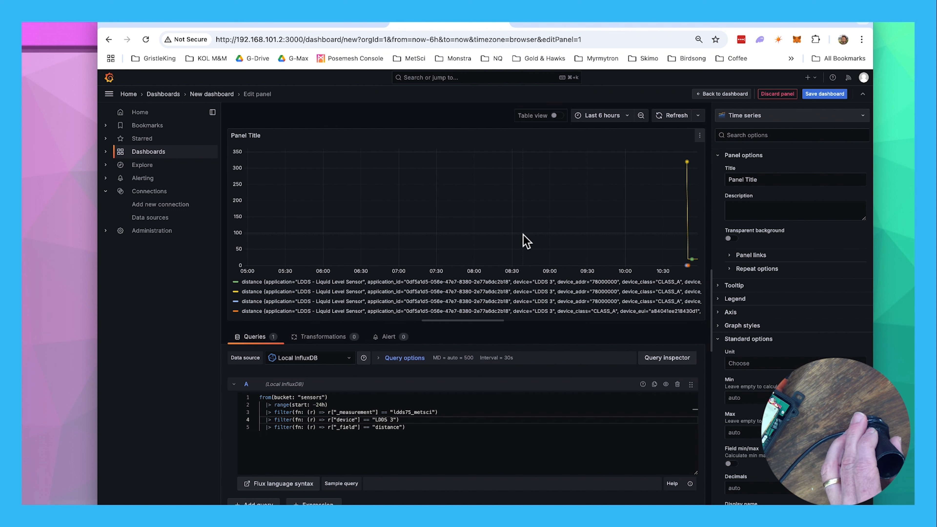
# Title the panel "Water Level" and describe it as "distance to the water in my rainwater tank".
pyautogui.scroll(-3, 525, 242)
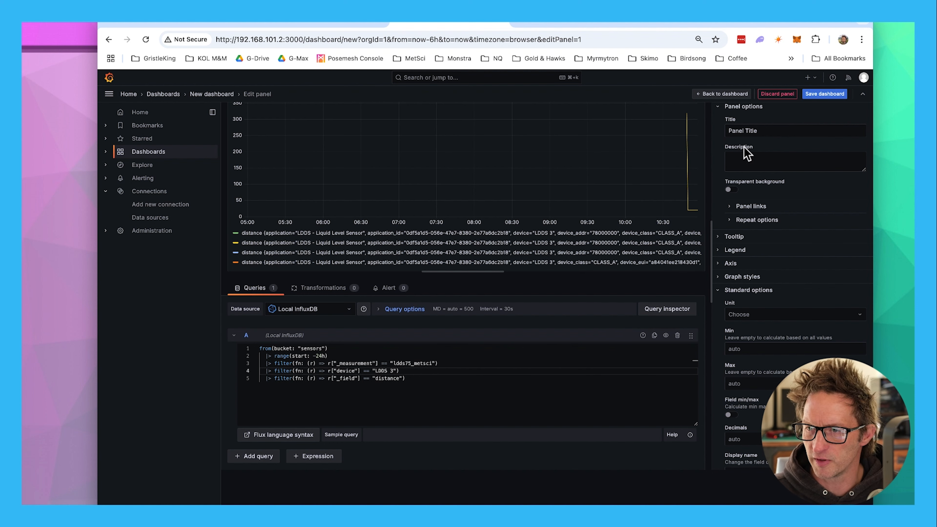
pyautogui.scroll(3, 773, 138)
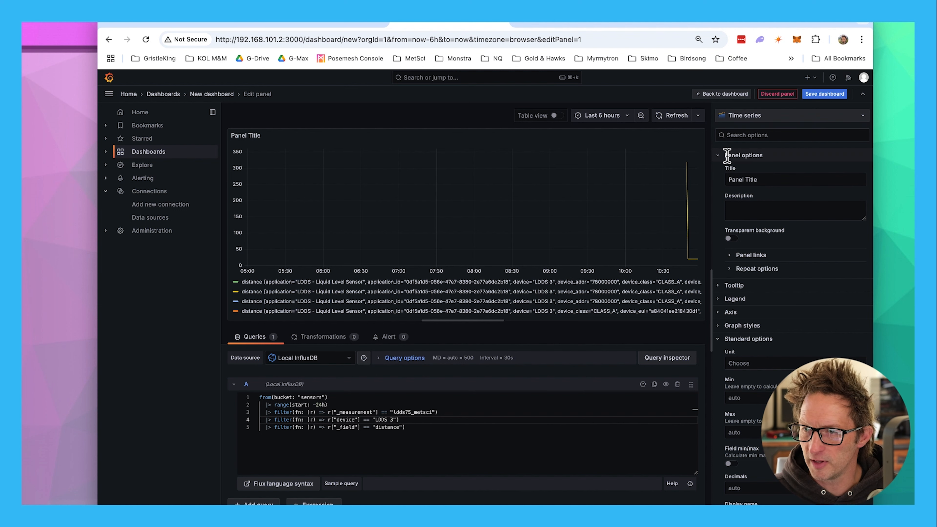
pyautogui.moveTo(765, 180); pyautogui.dragTo(717, 185)
pyautogui.write('Water l')
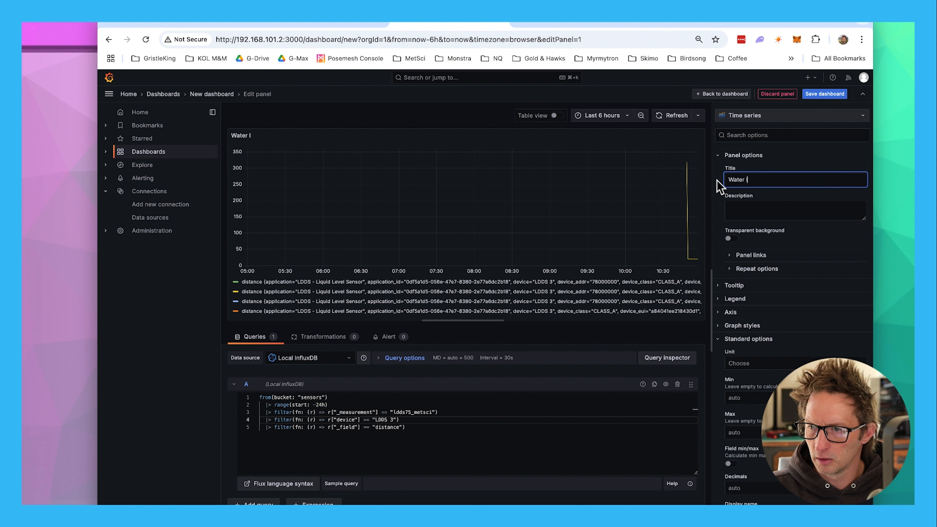
pyautogui.write('e Level')
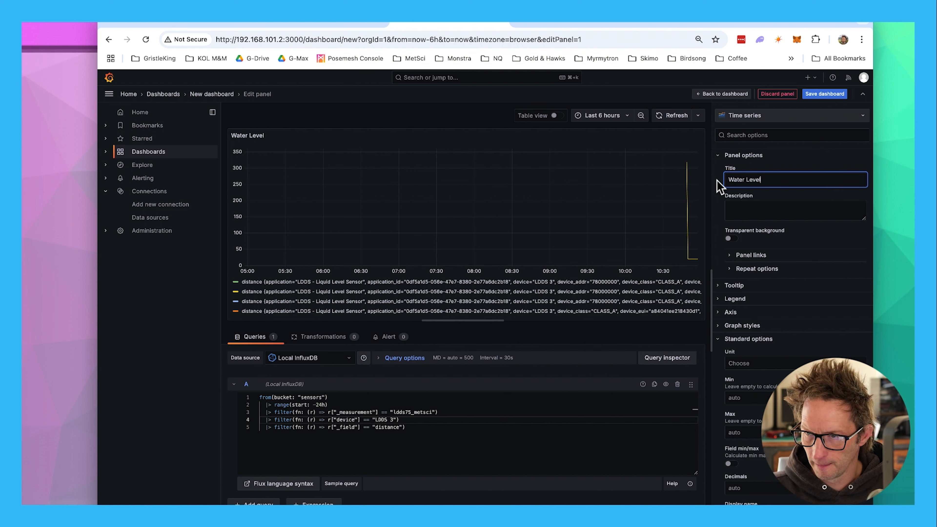
pyautogui.click(736, 211)
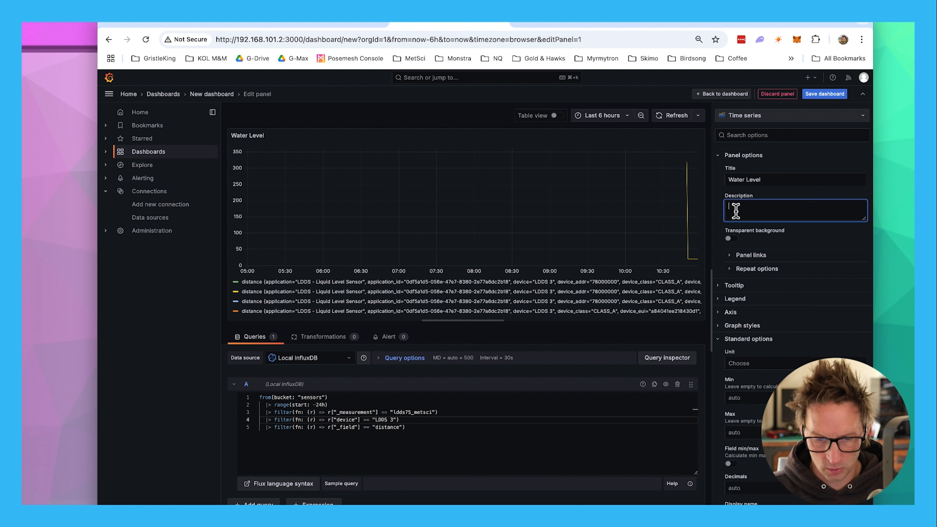
pyautogui.write('distance to the water in my rains')
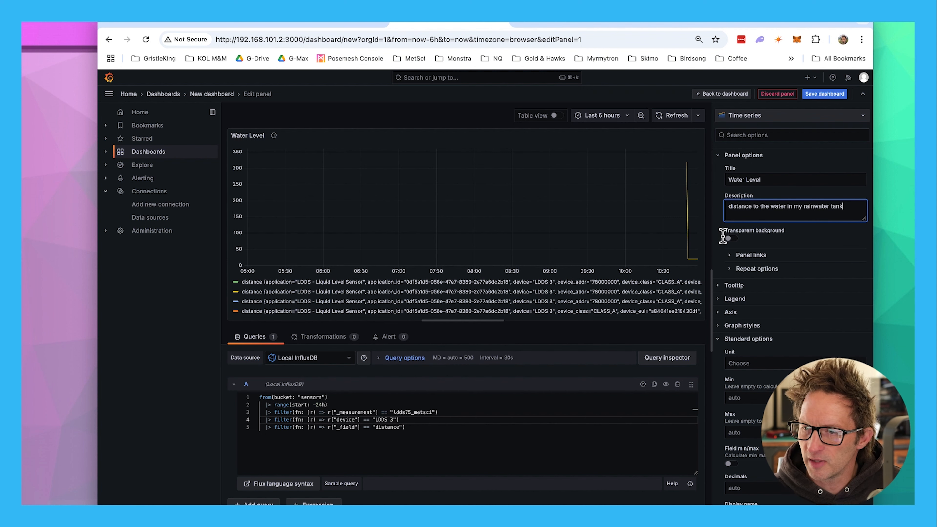
pyautogui.click(718, 155)
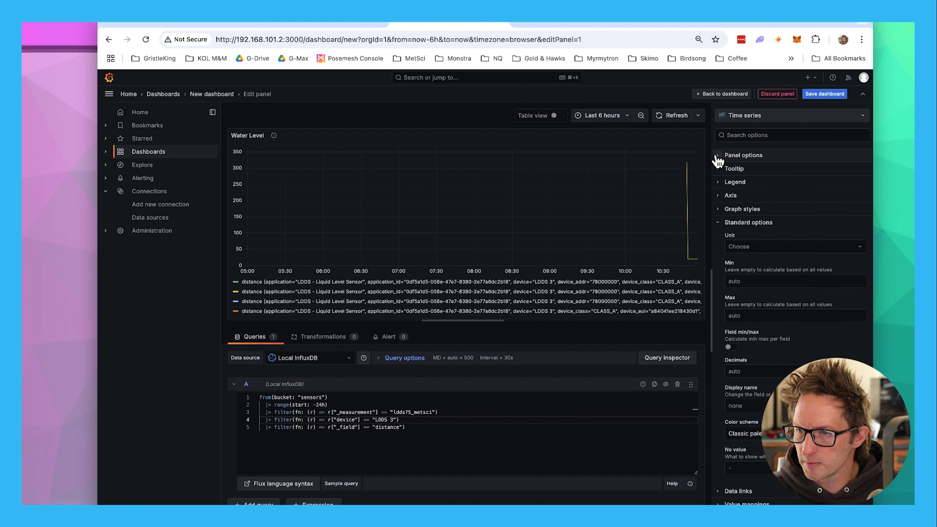
# Style the graph with line width 2 and fill opacity 20, and set null values to always connect.
pyautogui.click(717, 209)
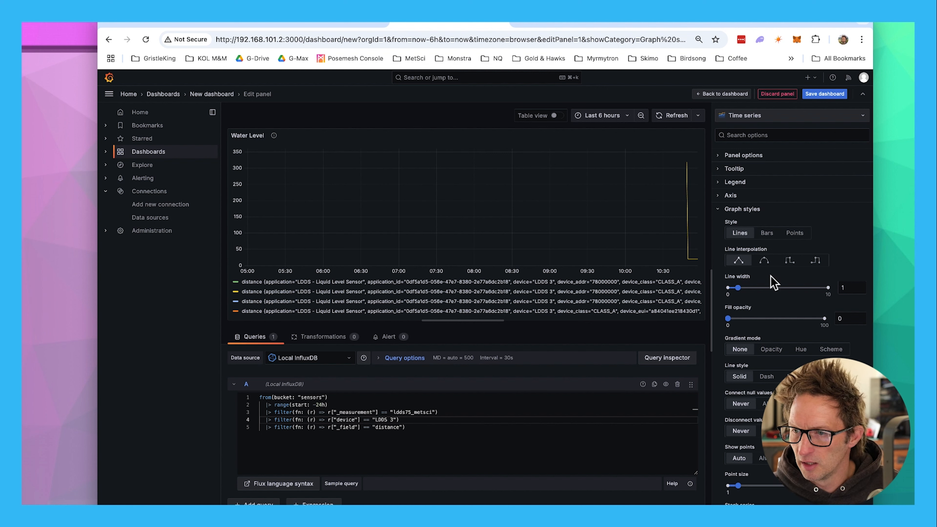
pyautogui.moveTo(737, 287); pyautogui.dragTo(748, 288)
pyautogui.moveTo(735, 320); pyautogui.dragTo(749, 327)
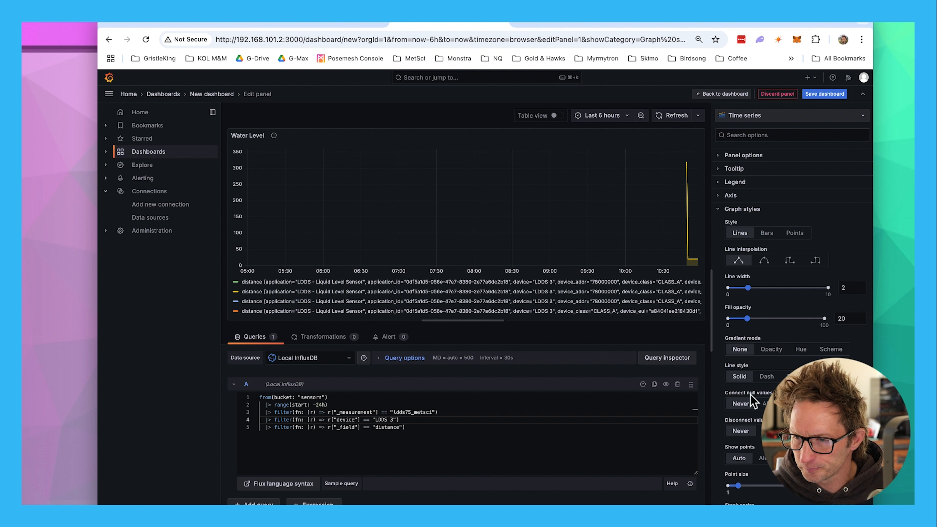
pyautogui.click(767, 403)
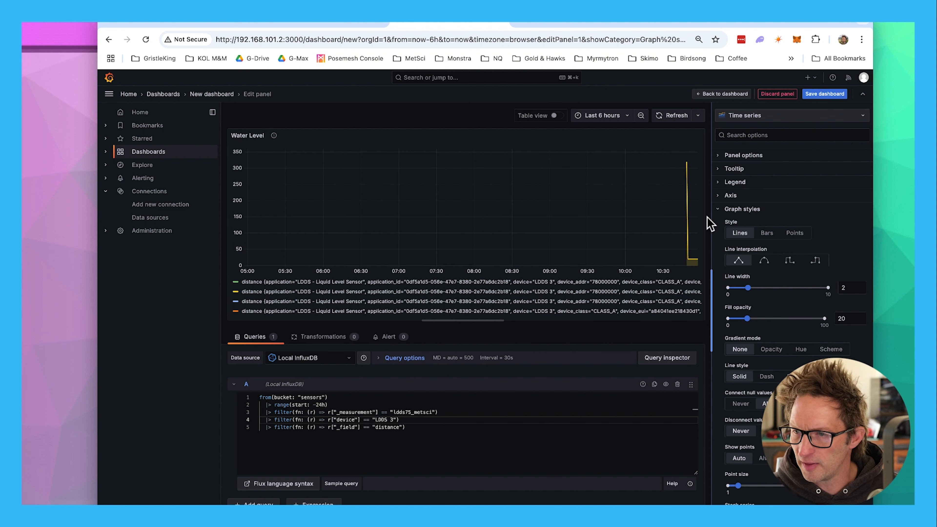
pyautogui.click(719, 209)
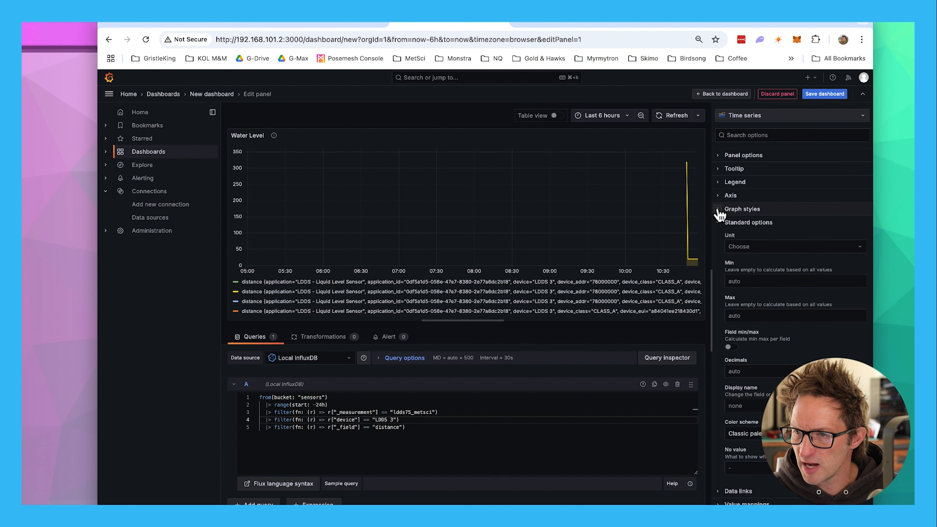
# Set the panel's unit to the length unit millimeter (mm).
pyautogui.click(748, 246)
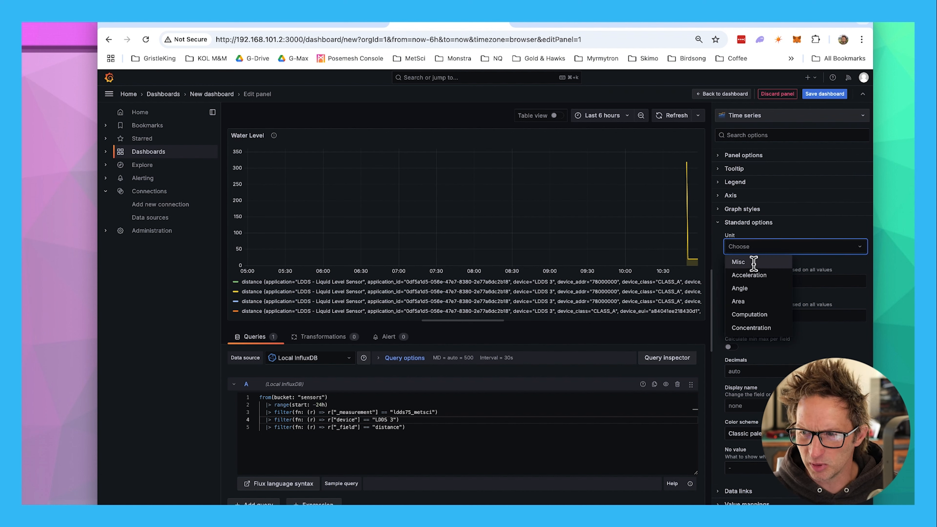
pyautogui.write('len')
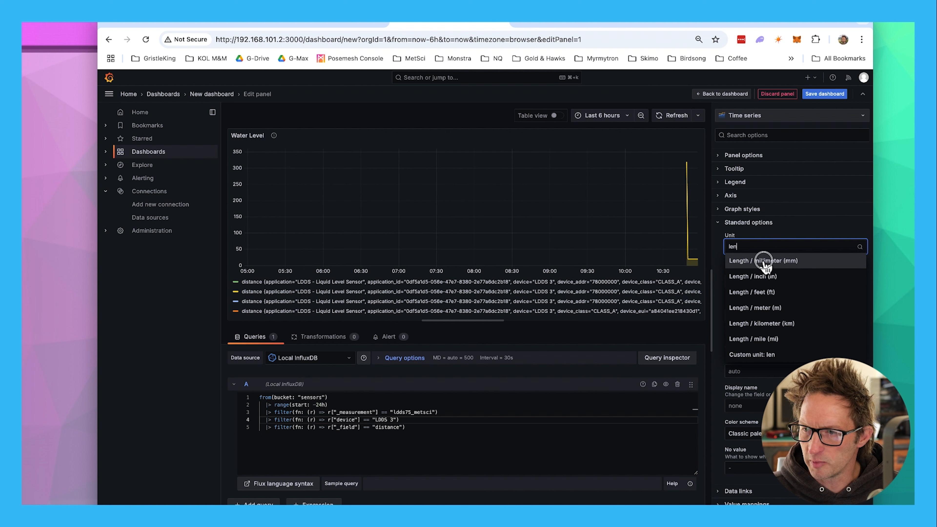
pyautogui.click(763, 263)
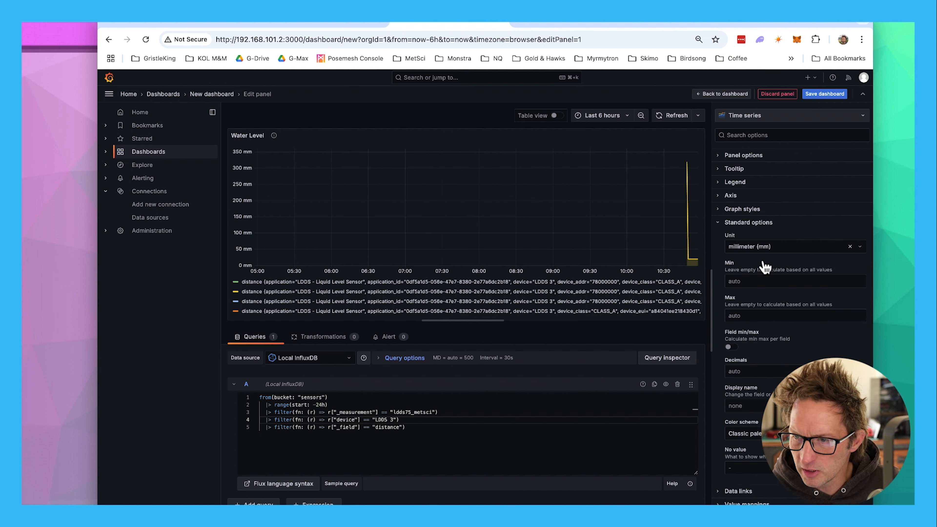
# Set the panel's value range to min 0 and max 2500, with 0 decimals.
pyautogui.click(753, 282)
pyautogui.write('0')
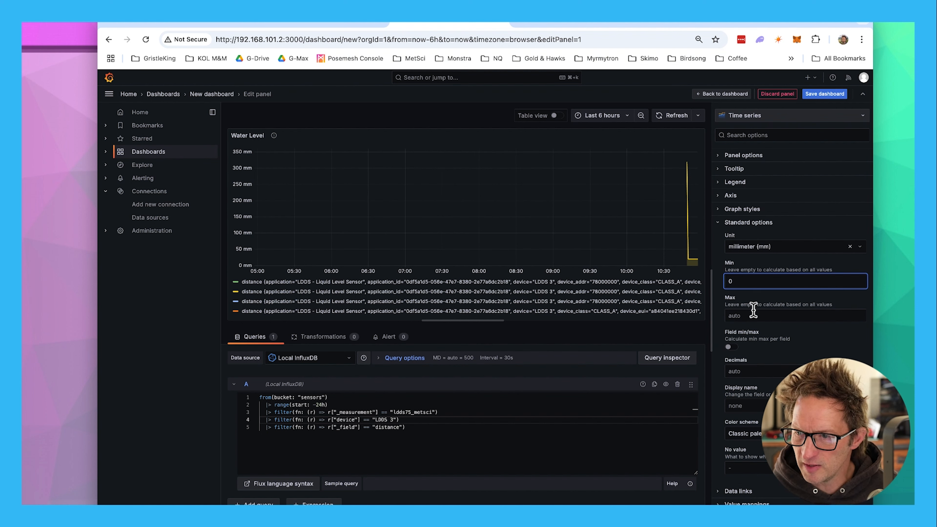
pyautogui.click(751, 314)
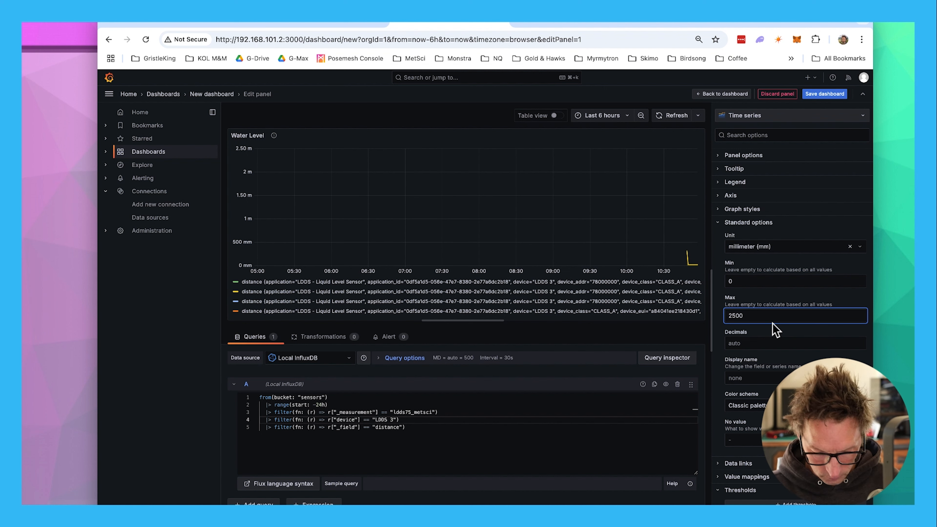
pyautogui.press('Tab')
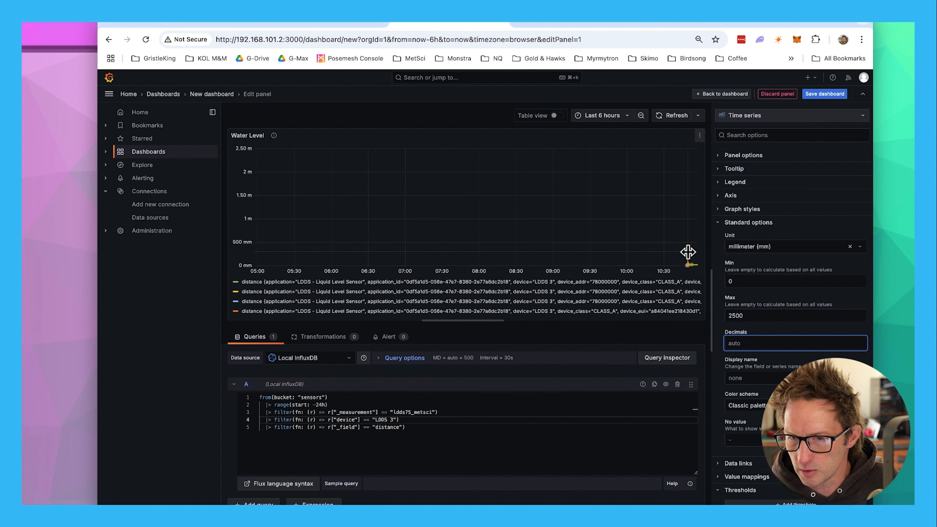
pyautogui.moveTo(686, 254)
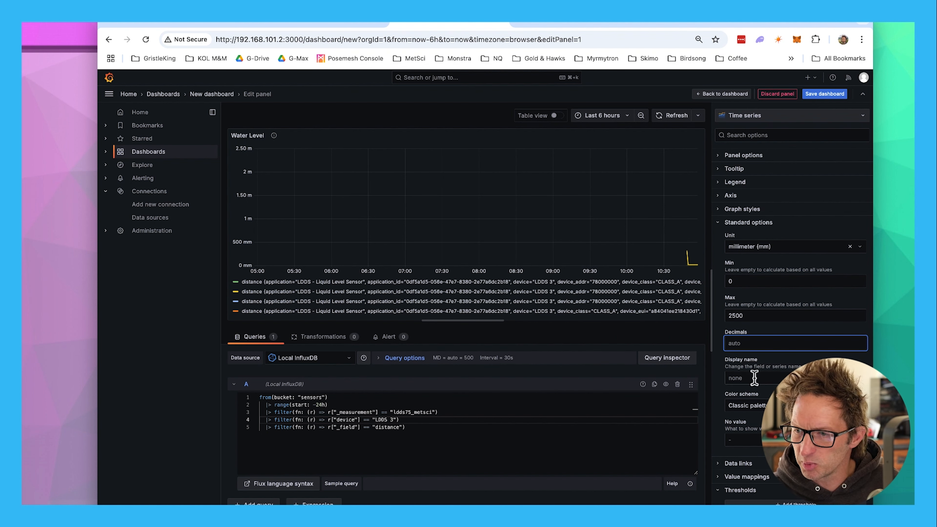
pyautogui.write('0')
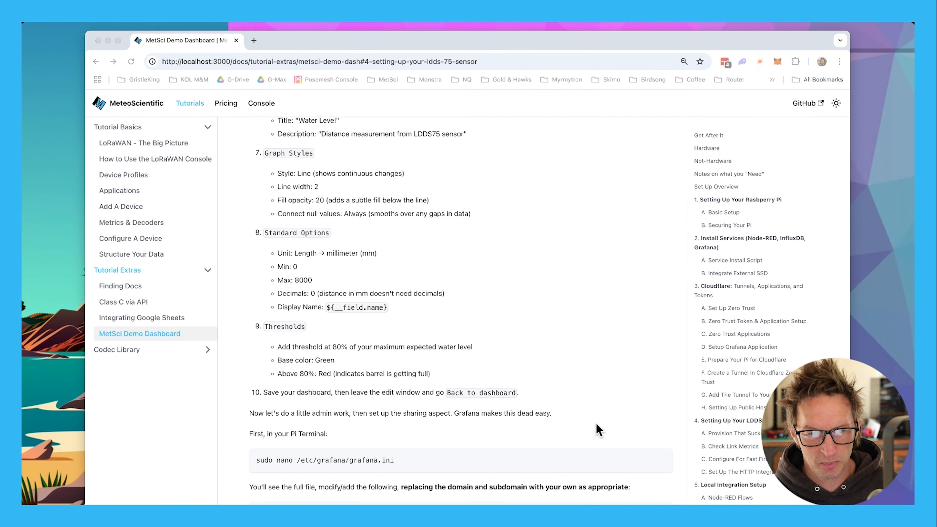
# Copy ${__field.name} from the MetSci tutorial page and set it as the Grafana panel's display name.
pyautogui.click(328, 309)
pyautogui.moveTo(327, 309); pyautogui.dragTo(371, 313)
pyautogui.press('super+c')
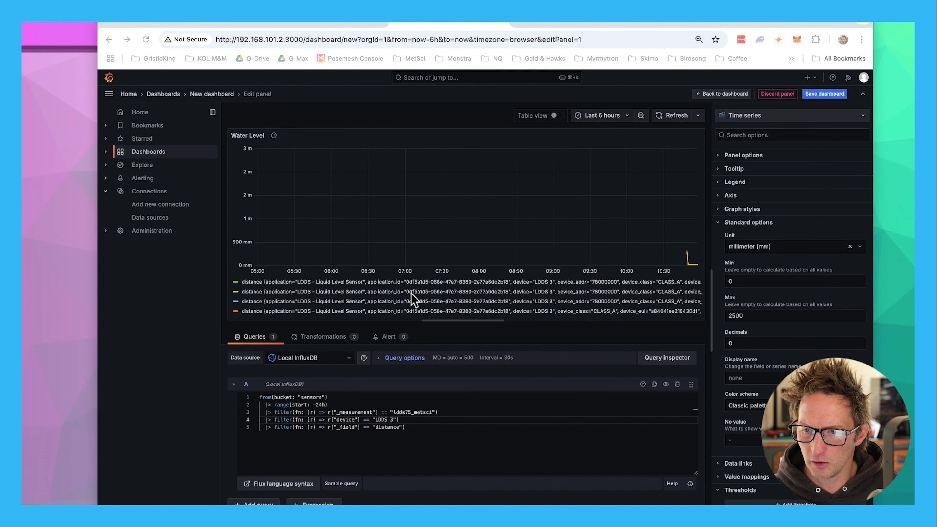
pyautogui.click(430, 291)
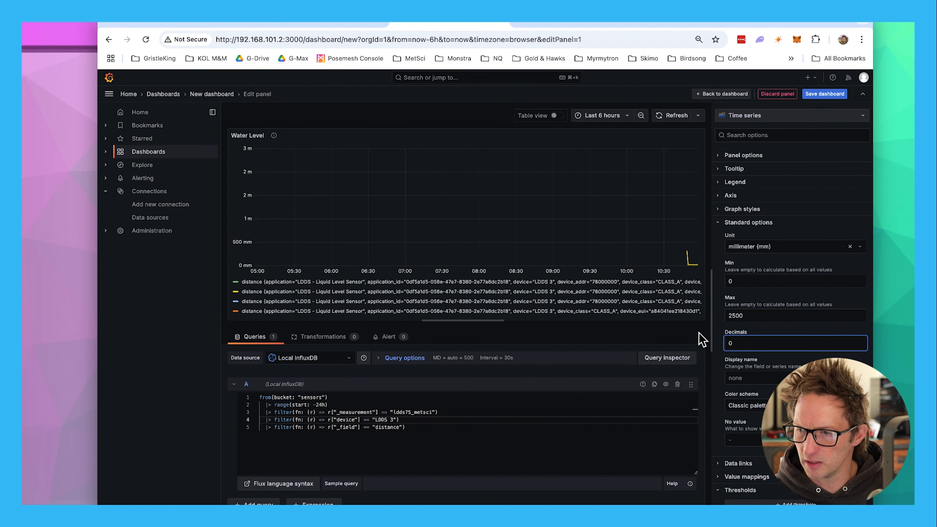
pyautogui.click(773, 378)
pyautogui.press('super+v')
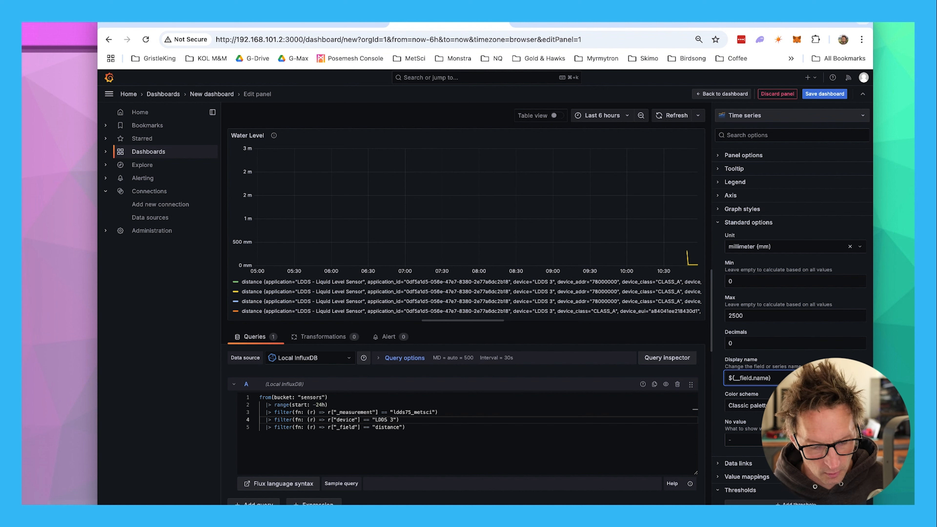
pyautogui.press('Tab')
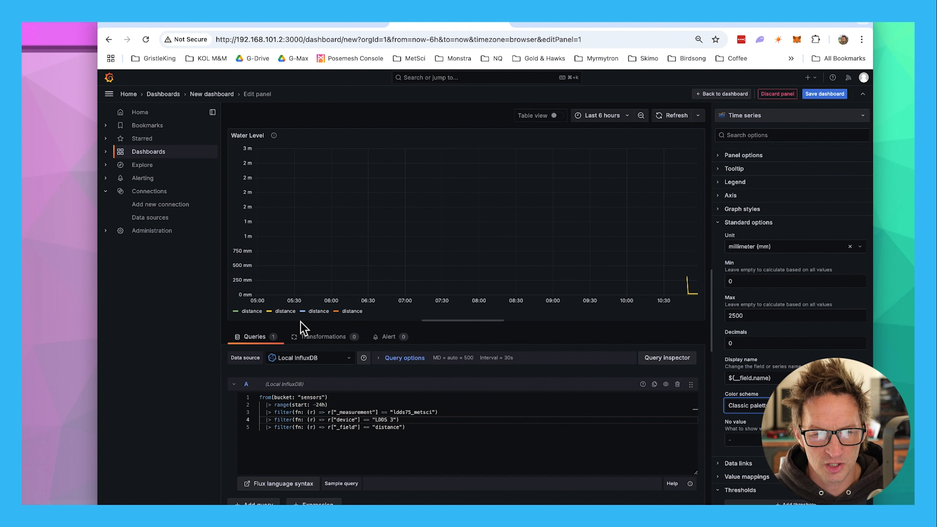
# Save the dashboard with the title "Rainwater Sensing" and return from panel editing to the dashboard.
pyautogui.scroll(-3, 811, 360)
pyautogui.scroll(-1, 811, 358)
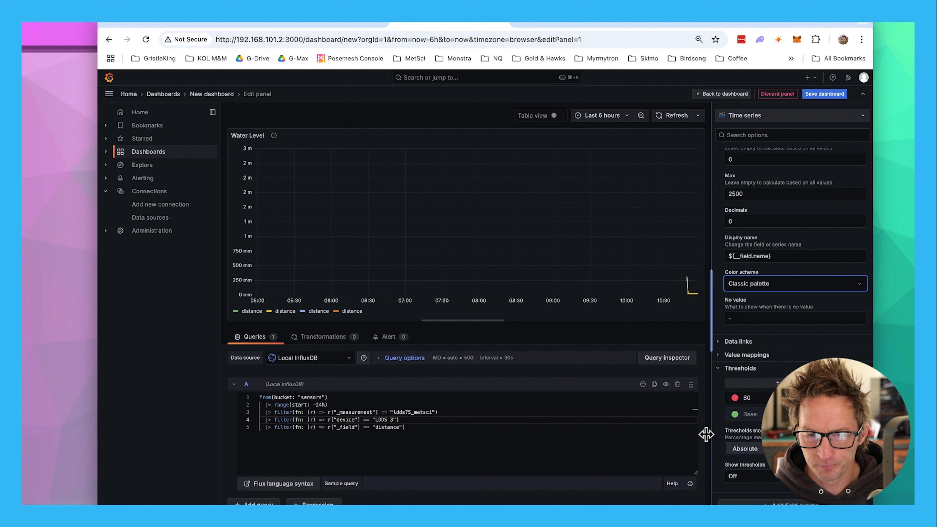
pyautogui.click(824, 94)
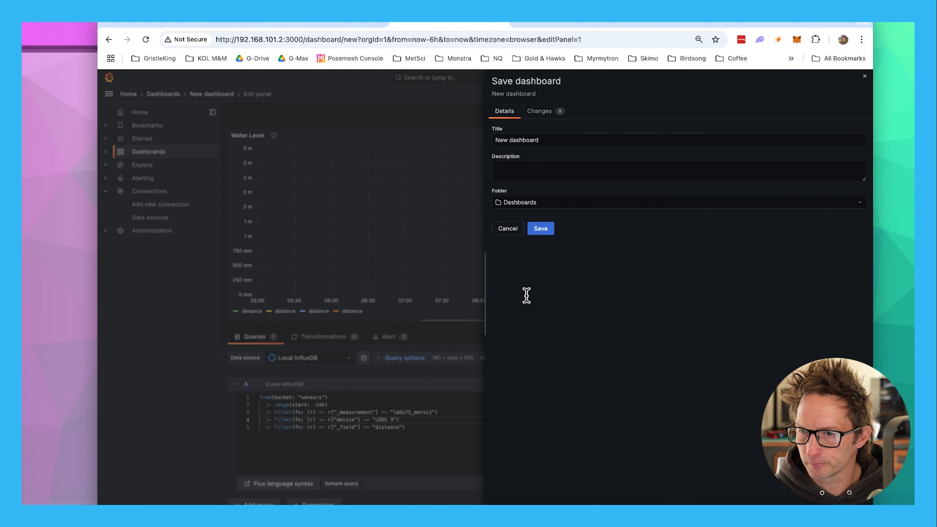
pyautogui.moveTo(551, 140); pyautogui.dragTo(462, 141)
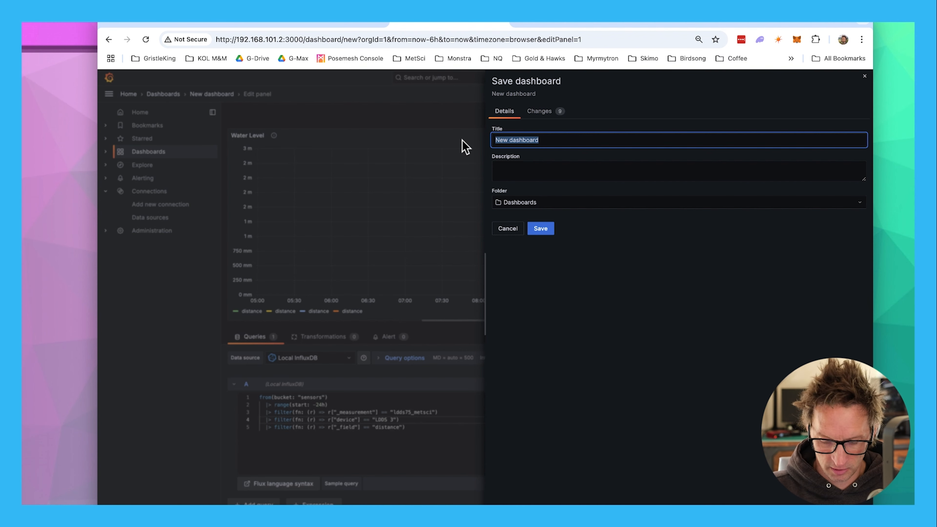
pyautogui.write('Rainwa')
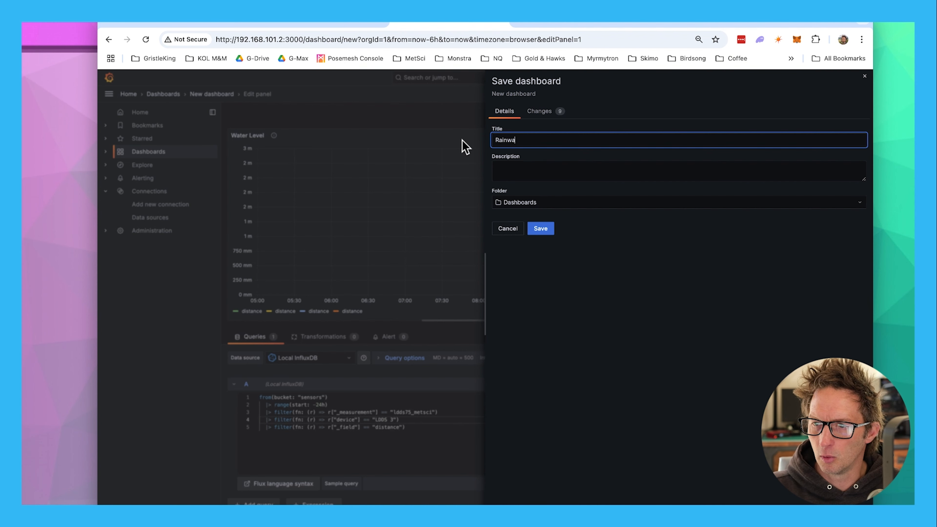
pyautogui.write('ter Sensing')
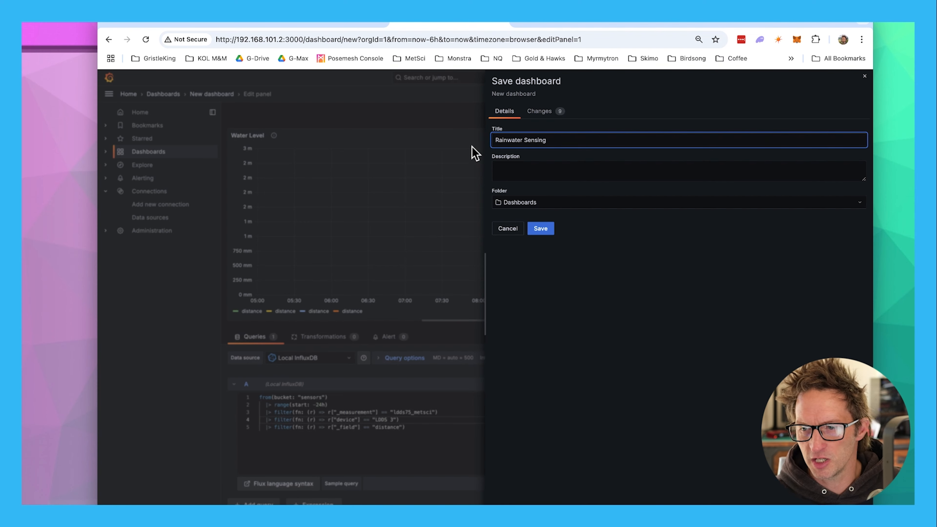
pyautogui.click(544, 229)
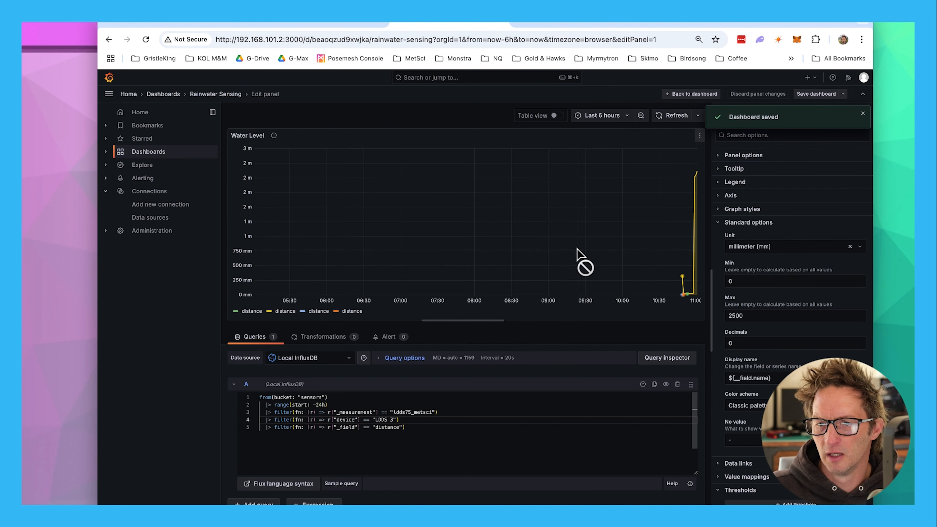
pyautogui.click(685, 94)
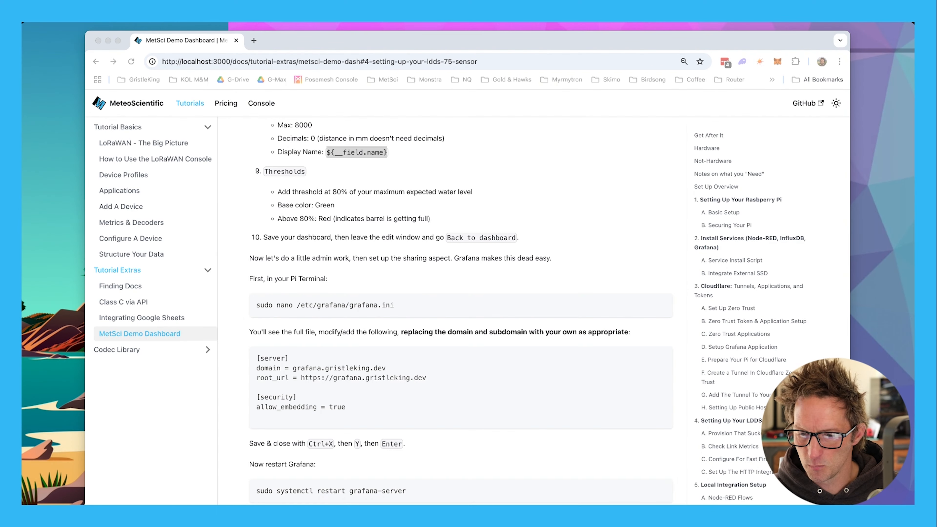
# Copy "sudo nano /etc/grafana/grafana.ini" from the tutorial, run it in the Pi's SSH terminal, and enlarge the terminal window.
pyautogui.scroll(-1, 608, 349)
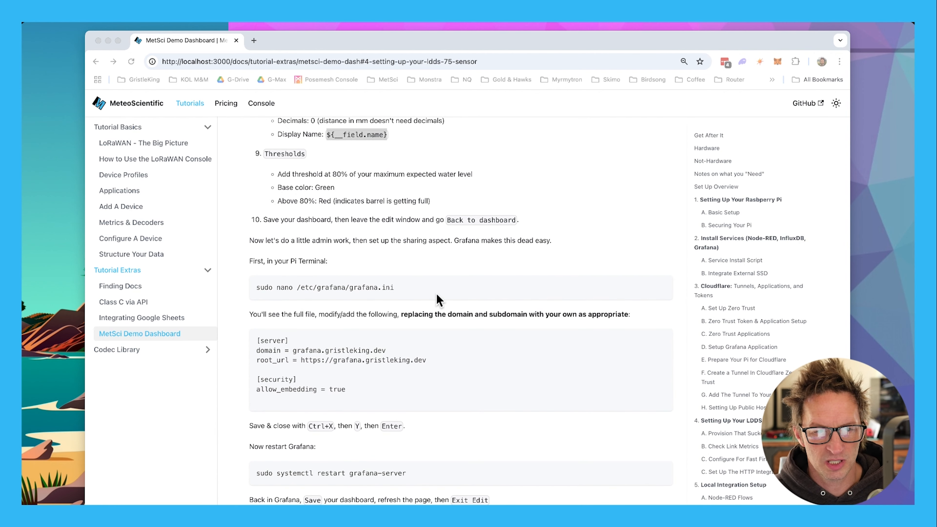
pyautogui.click(427, 283)
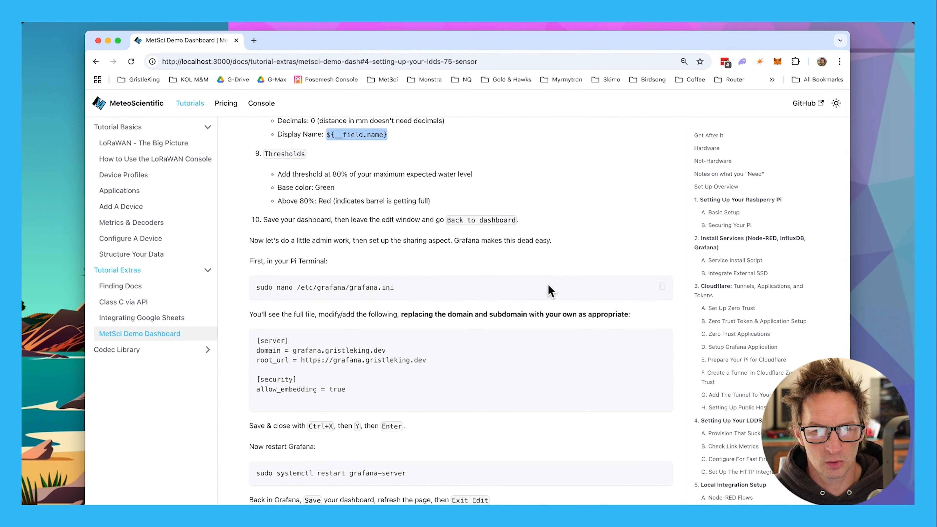
pyautogui.click(661, 287)
pyautogui.click(580, 23)
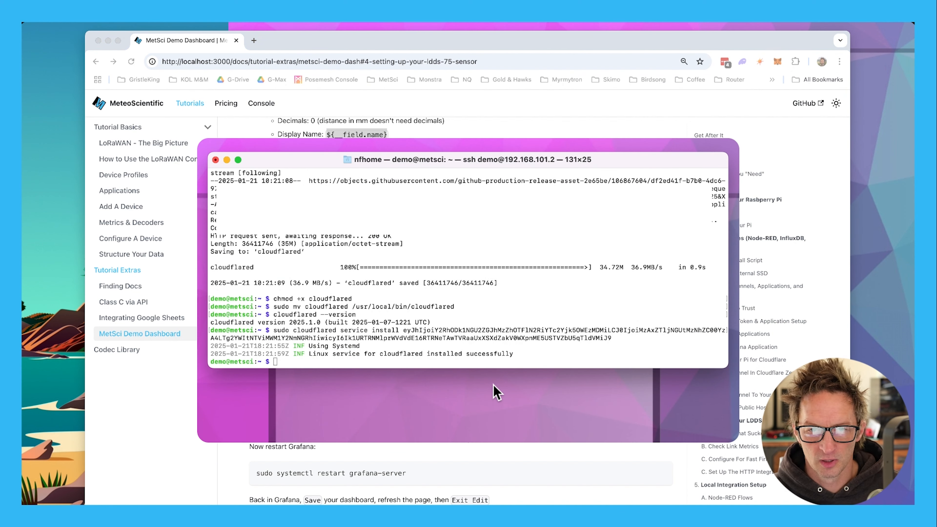
pyautogui.press('super+v')
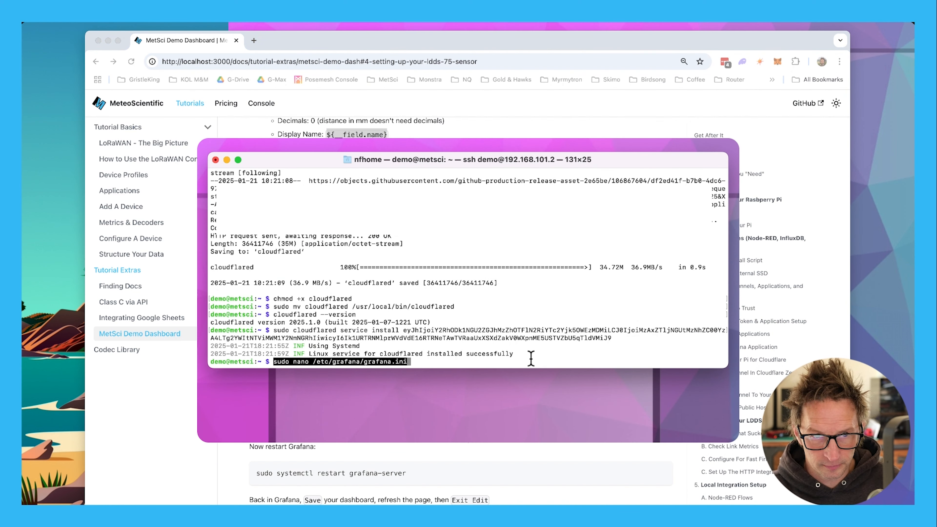
pyautogui.press('Return')
pyautogui.moveTo(721, 365); pyautogui.dragTo(700, 431)
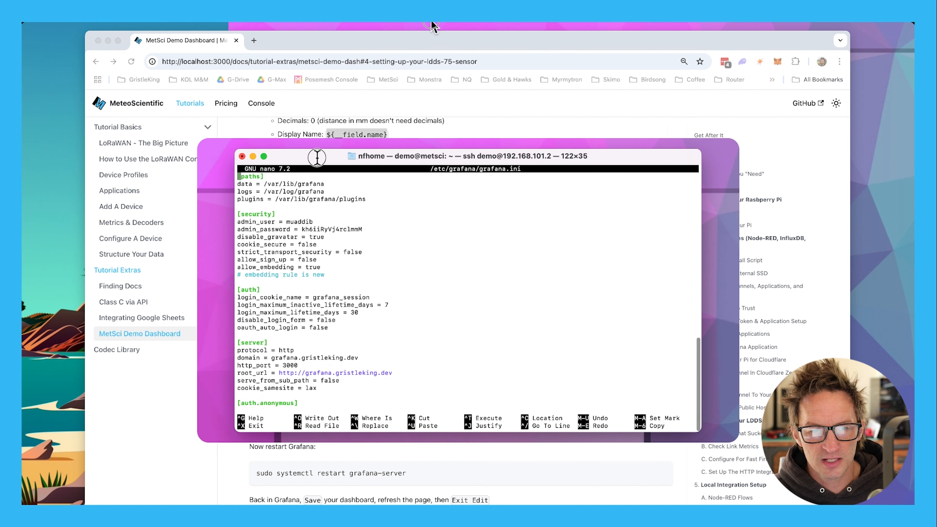
# Check the allow_embedding setting in the security section and the server settings in grafana.ini, and exit the editor.
pyautogui.press('Down')
pyautogui.press('Down')
pyautogui.press('Down')
pyautogui.press('Down')
pyautogui.press('Down')
pyautogui.press('Down')
pyautogui.press('Down')
pyautogui.press('Down')
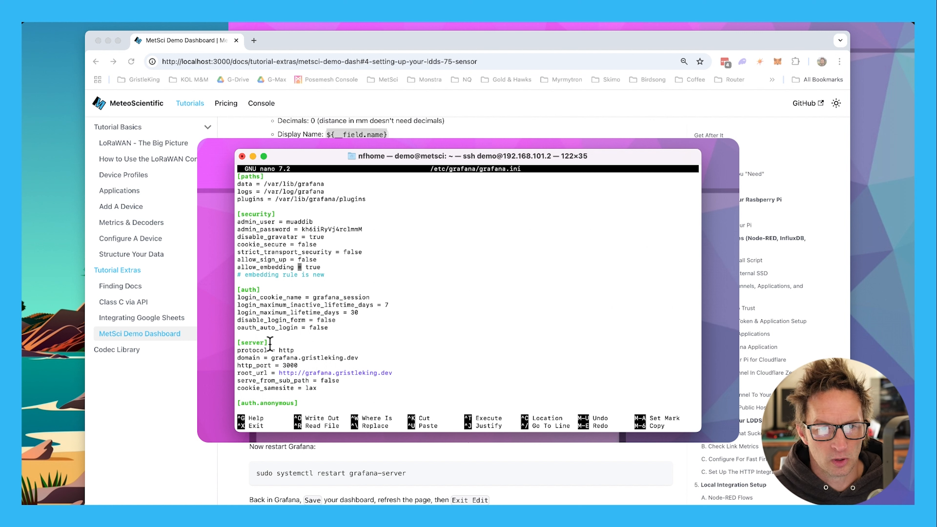
pyautogui.press('Down')
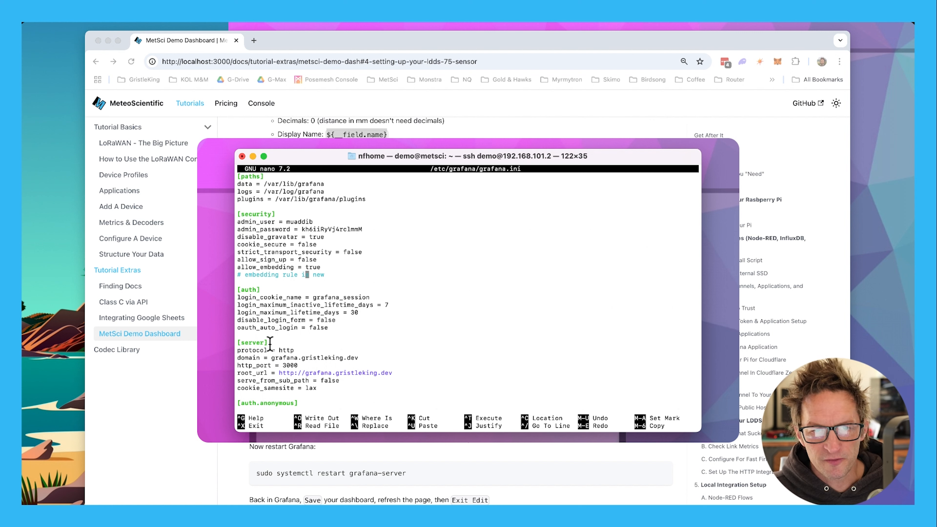
pyautogui.press('Left')
pyautogui.press('Left')
pyautogui.press('Left')
pyautogui.press('Left')
pyautogui.press('Left')
pyautogui.press('Left')
pyautogui.press('Left')
pyautogui.press('Left')
pyautogui.press('Left')
pyautogui.press('Left')
pyautogui.press('Left')
pyautogui.press('Left')
pyautogui.press('Left')
pyautogui.press('Left')
pyautogui.press('Left')
pyautogui.press('Left')
pyautogui.press('Left')
pyautogui.press('Left')
pyautogui.press('Left')
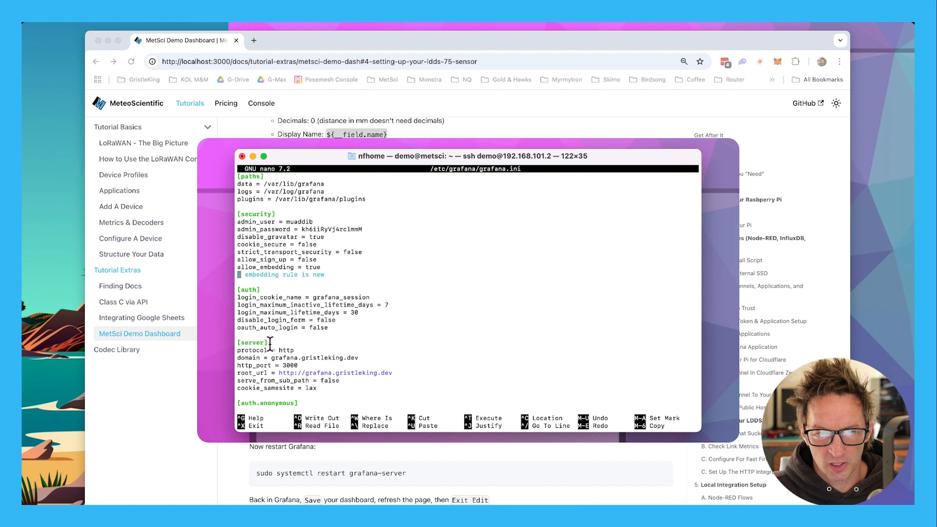
pyautogui.press('Right')
pyautogui.press('Right')
pyautogui.press('Right')
pyautogui.press('Right')
pyautogui.press('Right')
pyautogui.press('Right')
pyautogui.press('Right')
pyautogui.press('Right')
pyautogui.press('Right')
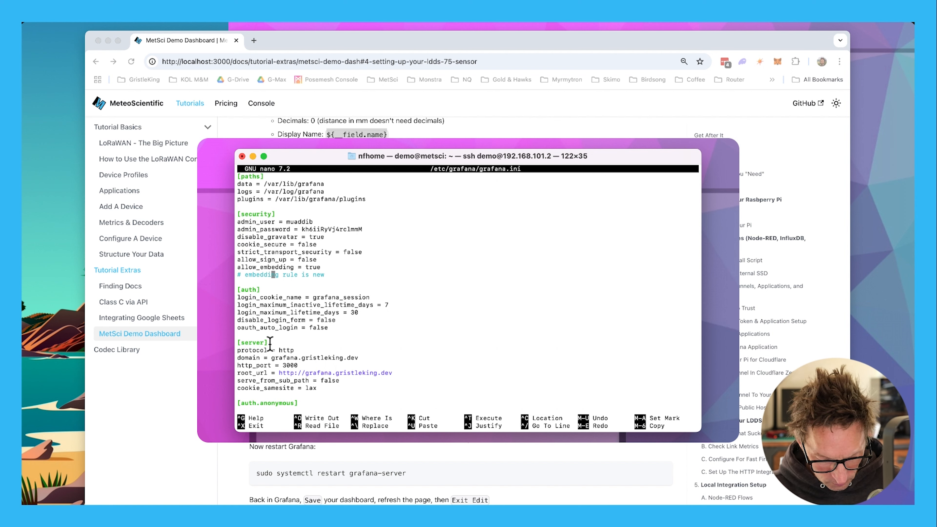
pyautogui.hotkey('ctrl', 'x')
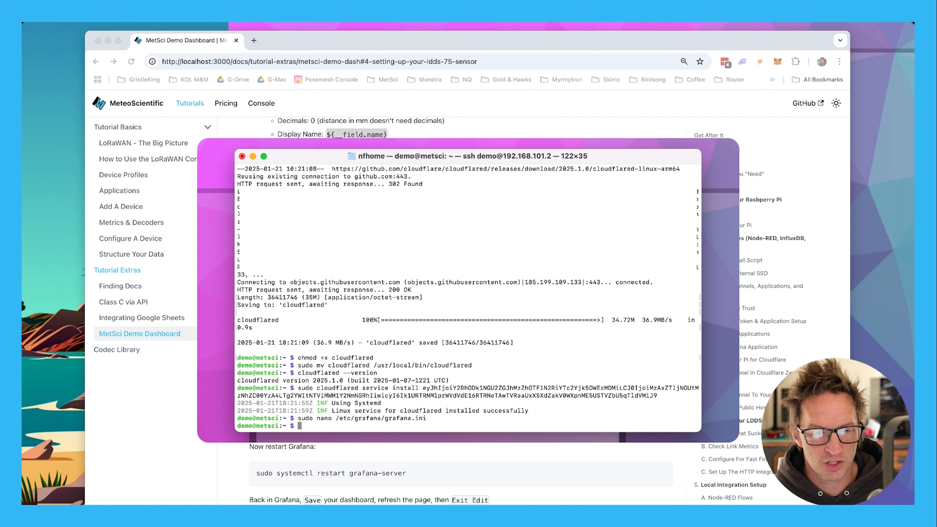
# Restart Grafana by running the tutorial's command "sudo systemctl restart grafana-server" in the Pi's terminal.
pyautogui.scroll(-3, 460, 295)
pyautogui.click(461, 295)
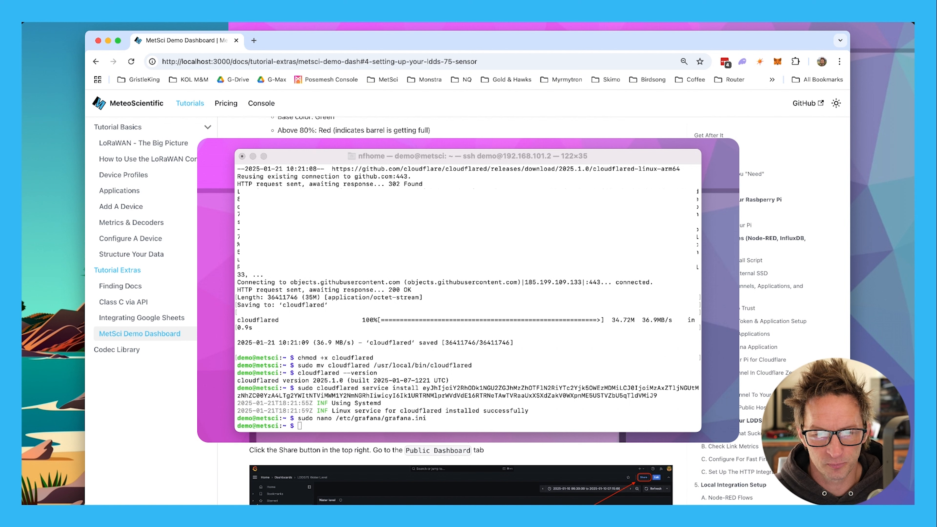
pyautogui.scroll(-1, 461, 295)
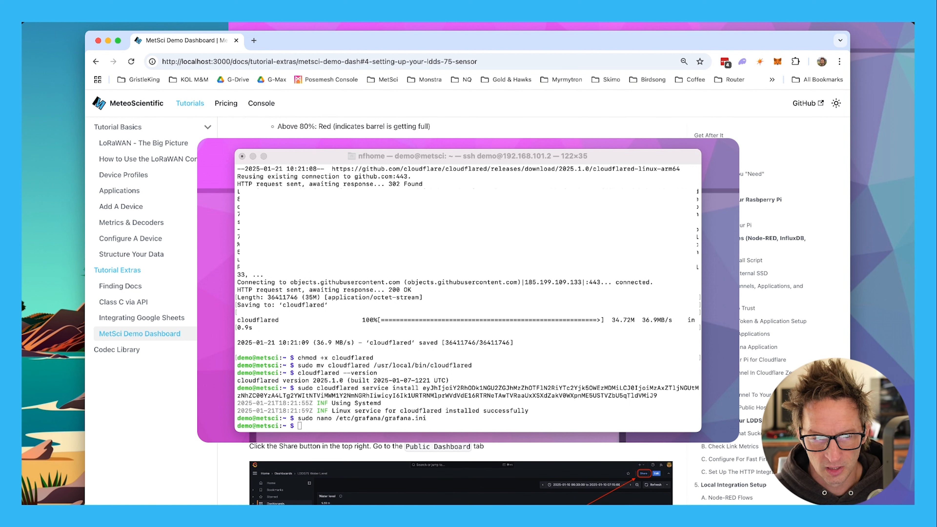
pyautogui.click(385, 156)
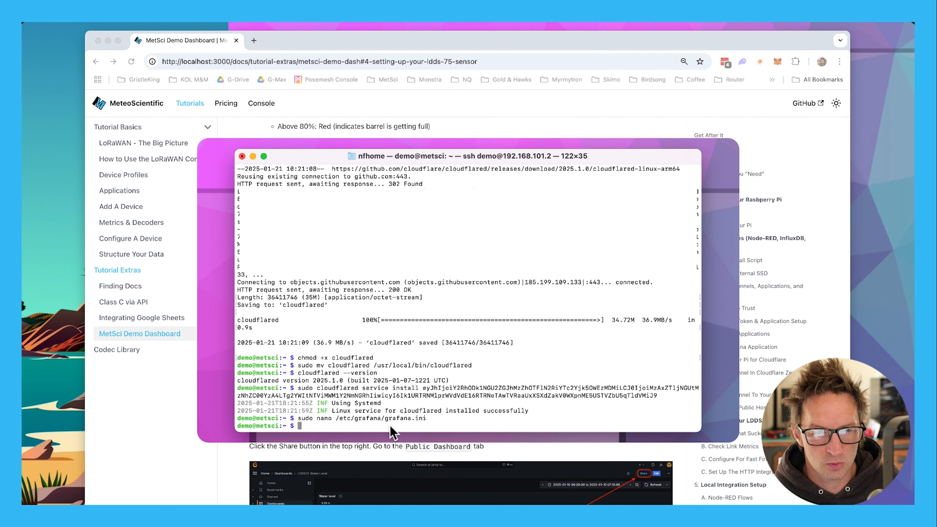
pyautogui.press('super+v')
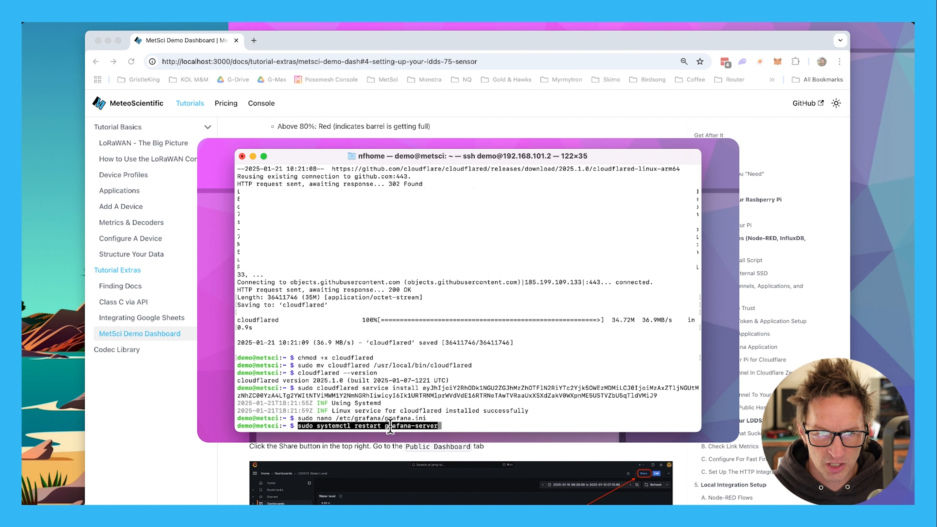
pyautogui.press('Return')
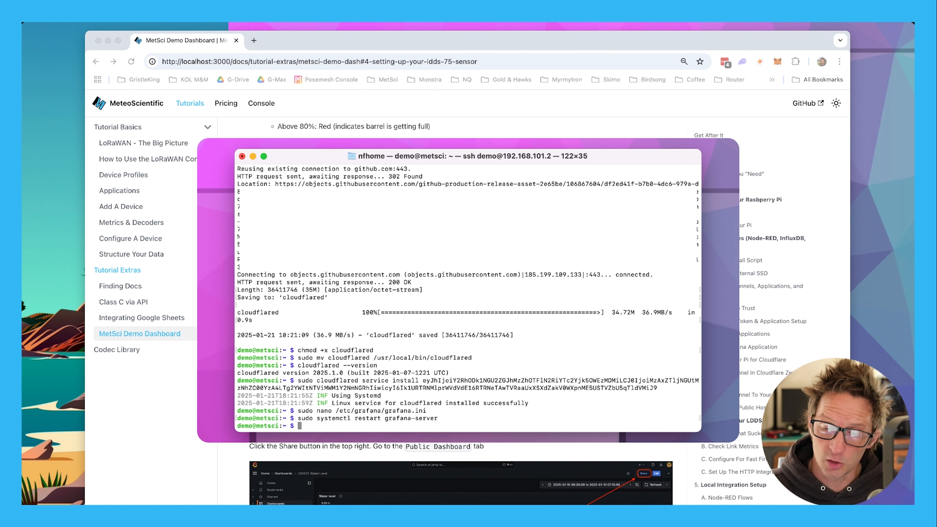
# Save the Rainwater Sensing dashboard in Grafana again and leave edit mode.
pyautogui.scroll(-2, 461, 314)
pyautogui.scroll(-1, 460, 314)
pyautogui.scroll(-2, 461, 313)
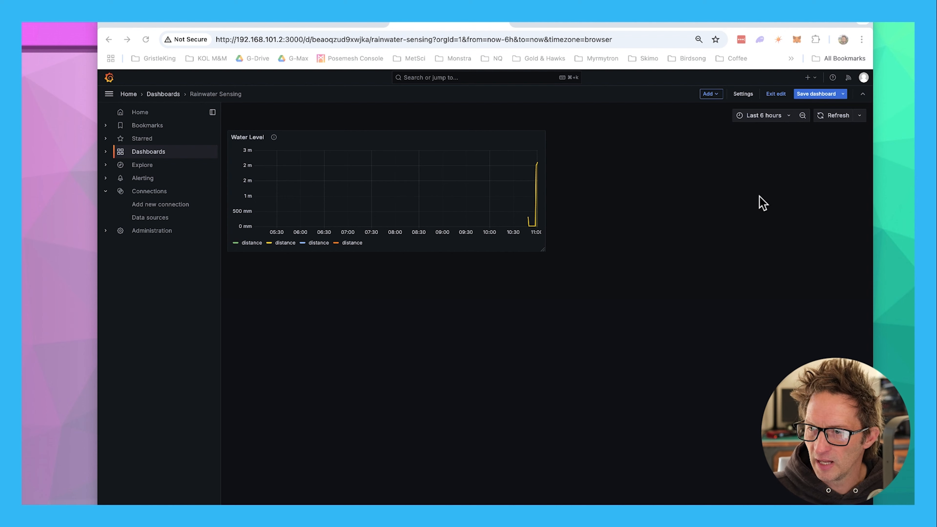
pyautogui.click(810, 97)
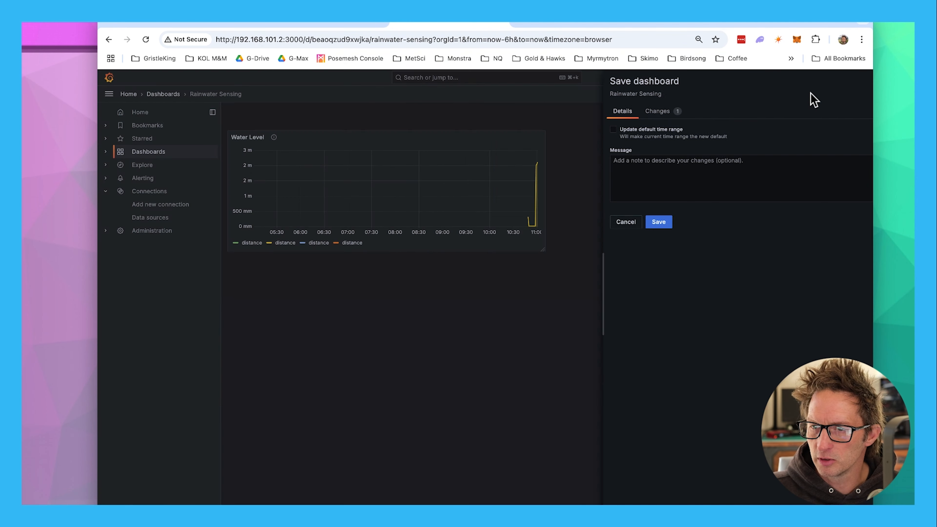
pyautogui.click(540, 222)
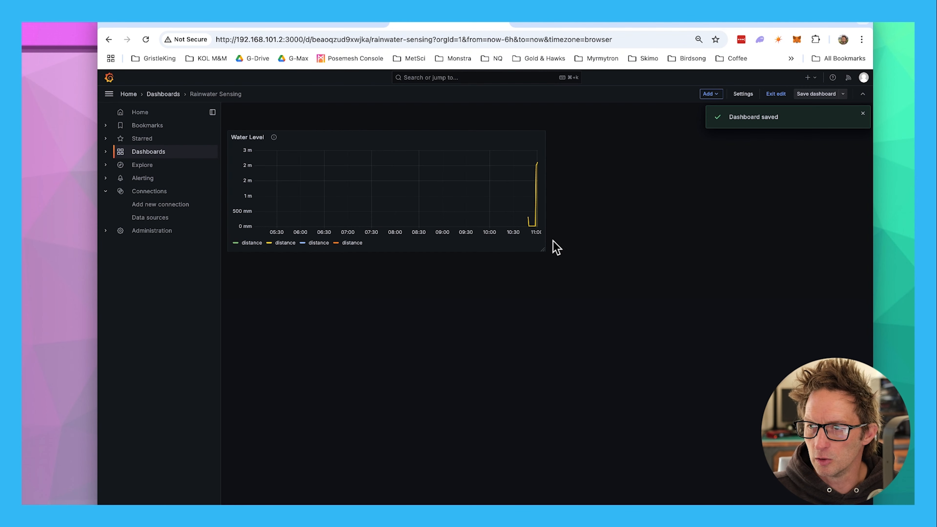
pyautogui.click(775, 94)
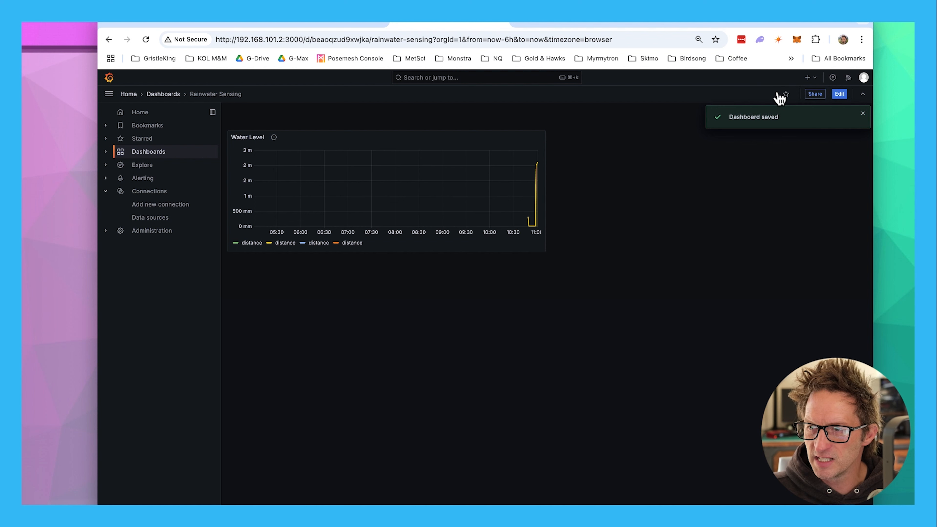
# Make the Rainwater Sensing dashboard public by acknowledging all three conditions, generate its public URL, and copy the link.
pyautogui.click(815, 94)
pyautogui.click(499, 127)
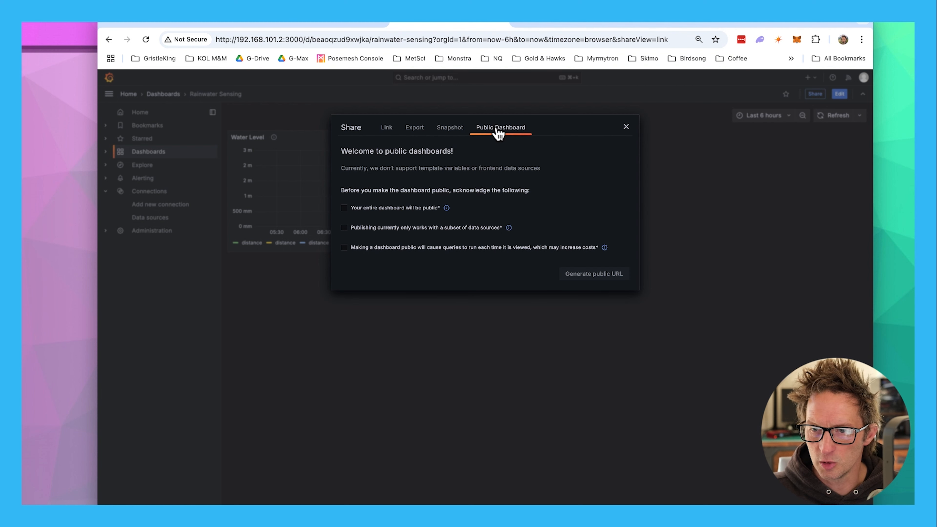
pyautogui.click(344, 208)
pyautogui.click(344, 227)
pyautogui.click(344, 247)
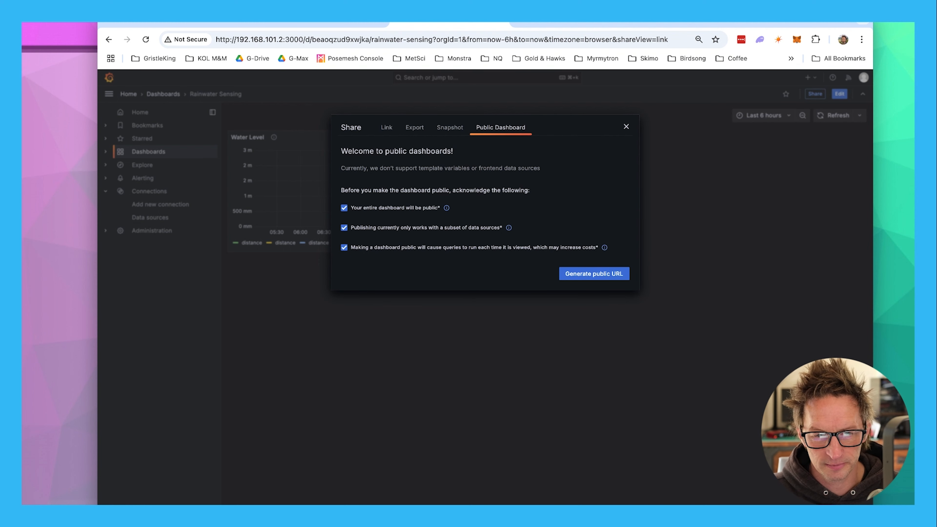
pyautogui.click(582, 274)
pyautogui.click(615, 161)
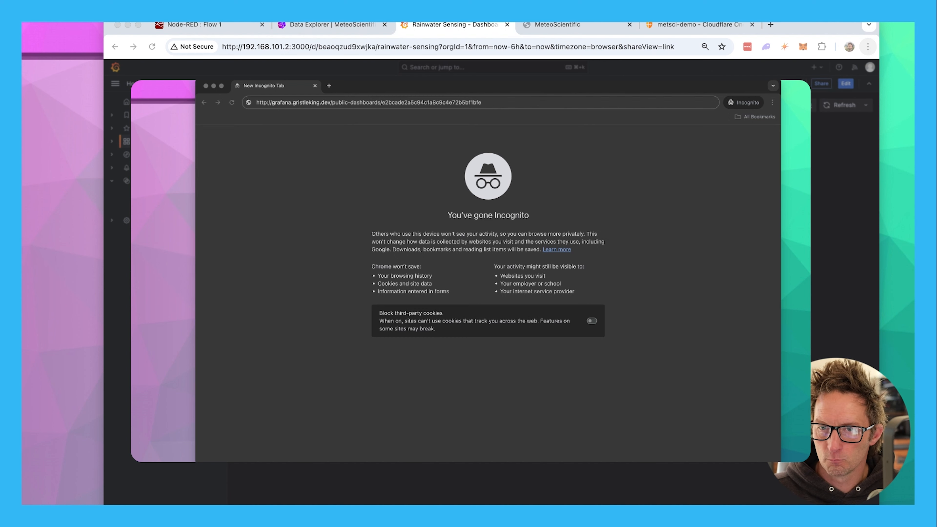
# Load the copied public dashboard URL in an incognito window to check the shared Water Level panel.
pyautogui.click(479, 102)
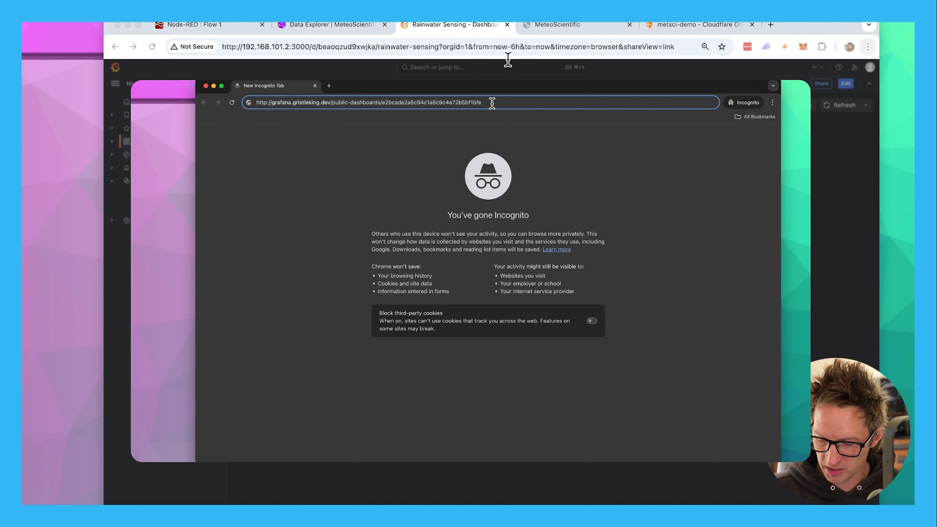
pyautogui.press('Return')
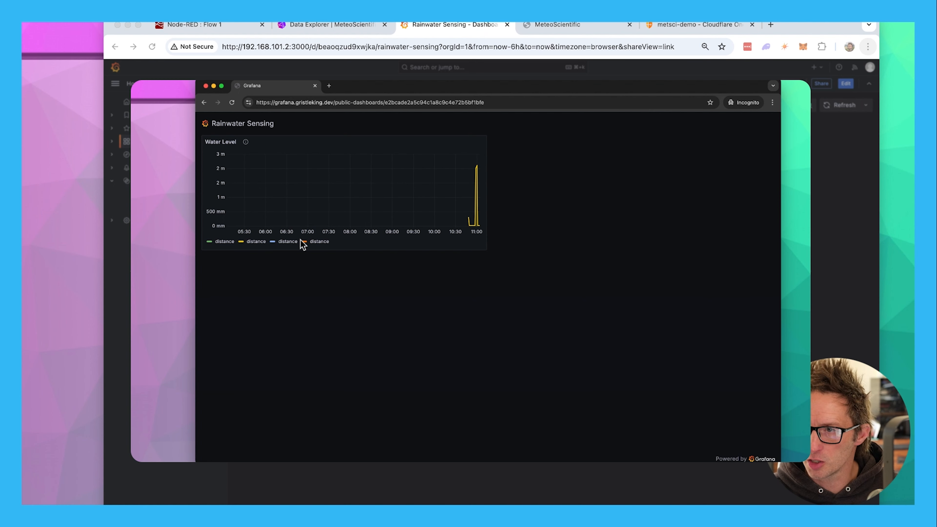
pyautogui.moveTo(241, 144)
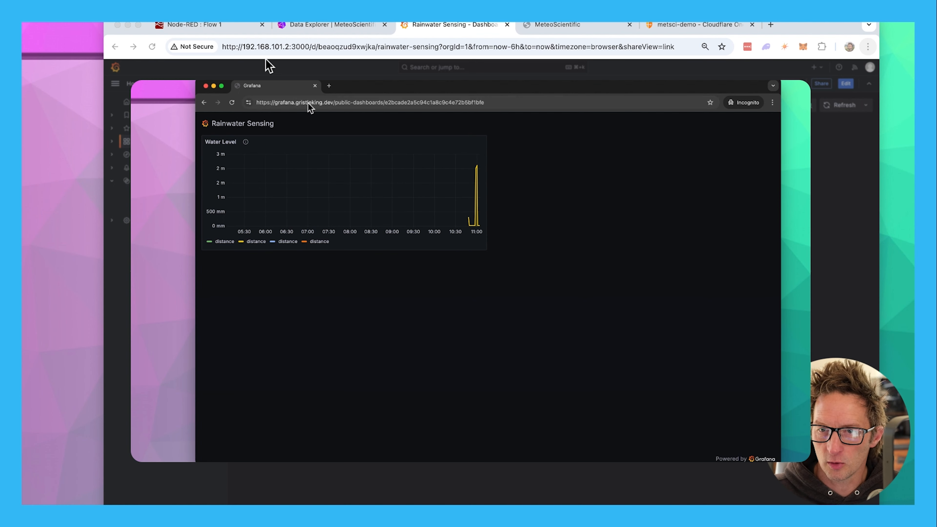
# Test access to the bare grafana.gristleking.dev address by removing the public-dashboards path in the incognito window, and go back.
pyautogui.moveTo(335, 104); pyautogui.dragTo(506, 103)
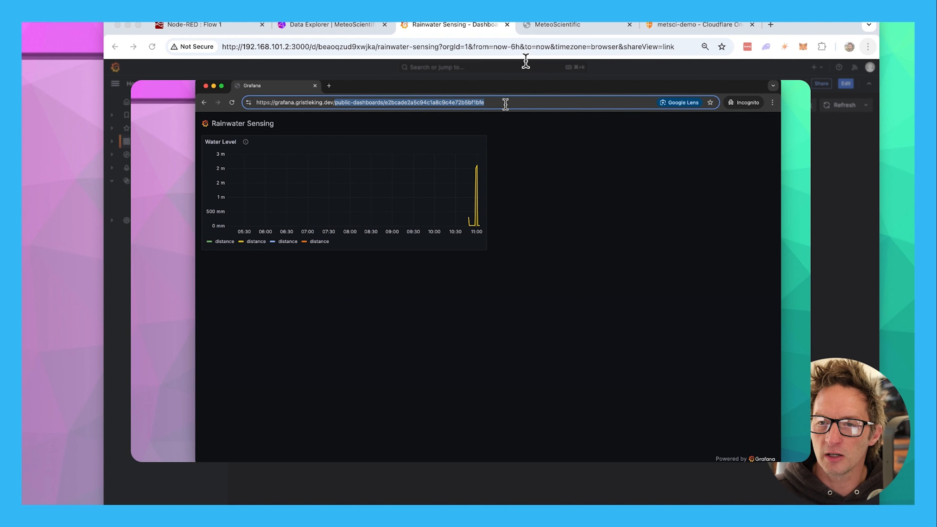
pyautogui.press('BackSpace')
pyautogui.press('Return')
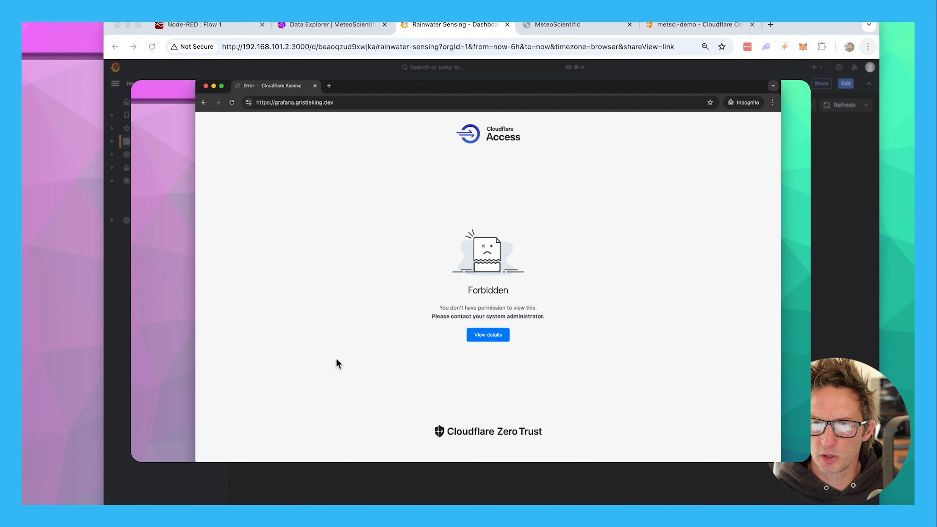
pyautogui.click(203, 102)
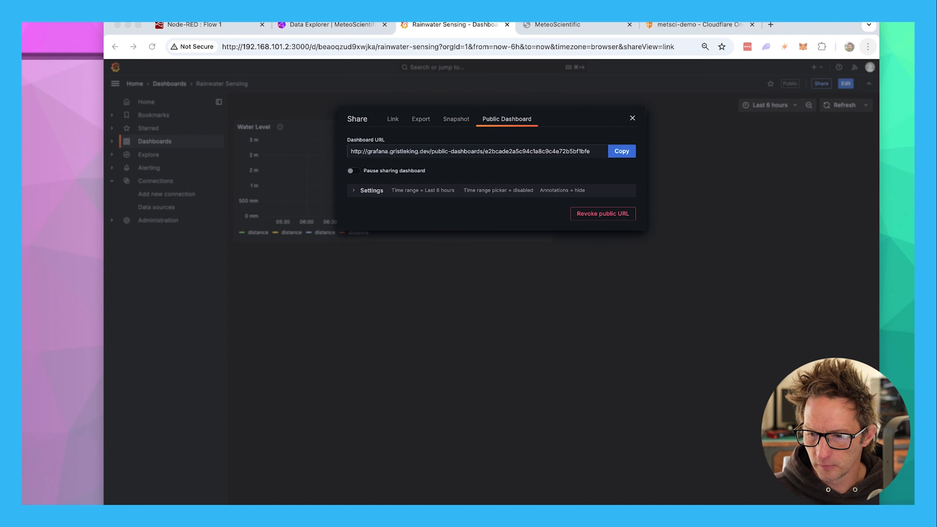
# Close the sharing dialog and add a new visualization panel to the Rainwater Sensing dashboard in edit mode.
pyautogui.click(127, 37)
pyautogui.click(630, 119)
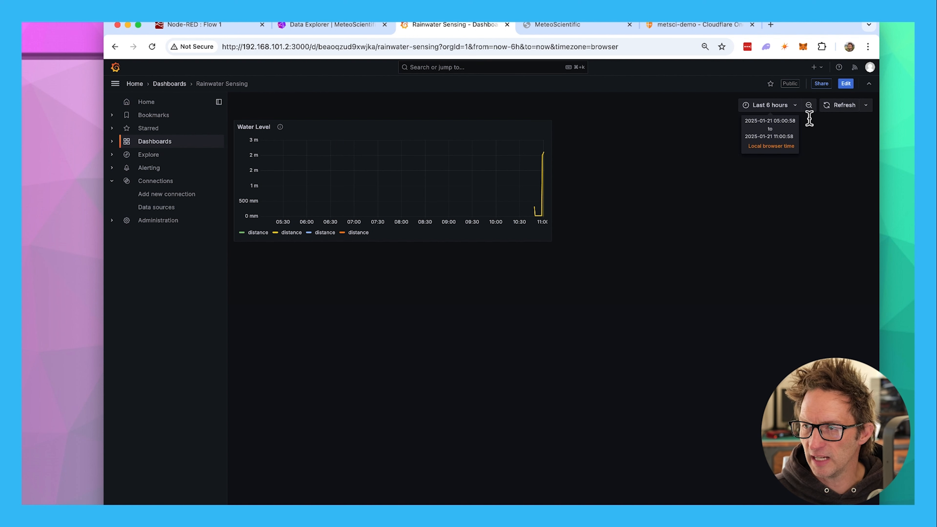
pyautogui.click(846, 83)
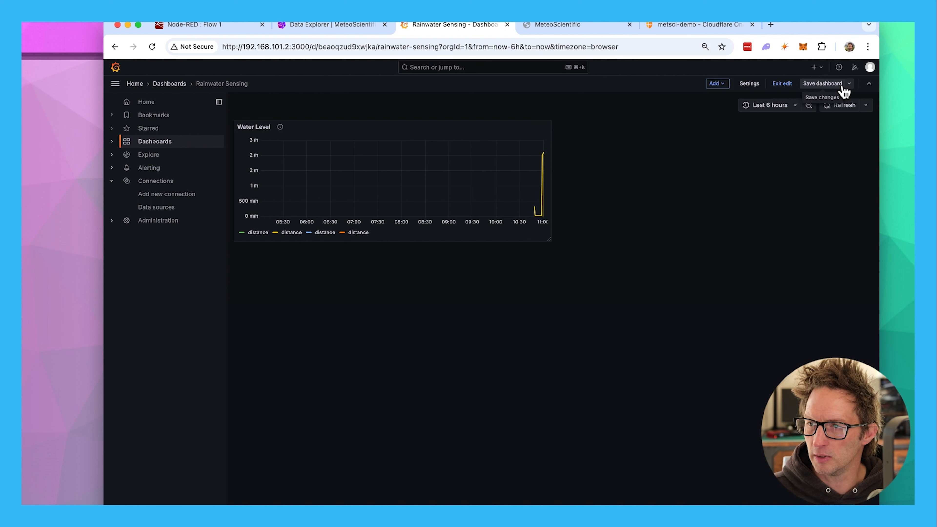
pyautogui.click(716, 84)
pyautogui.click(715, 97)
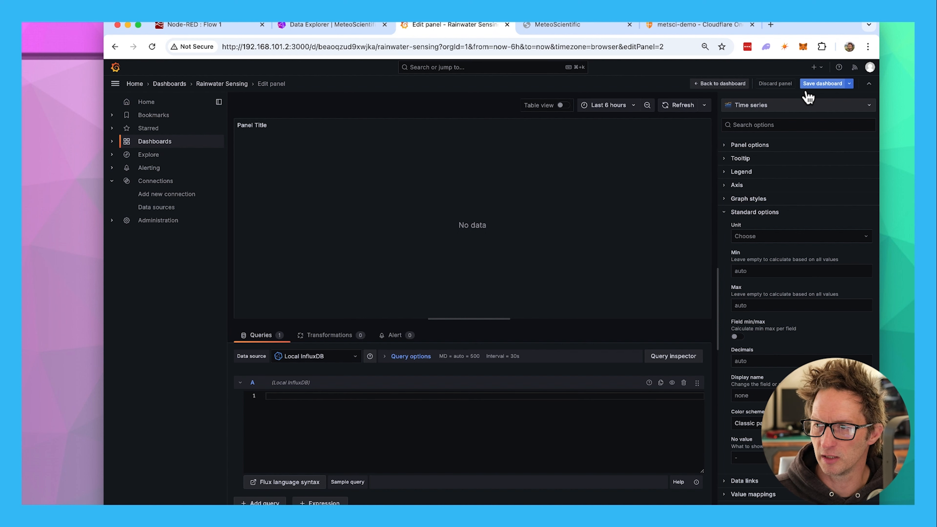
# Save the Rainwater Sensing dashboard with the new empty panel and return to the dashboard view.
pyautogui.click(814, 89)
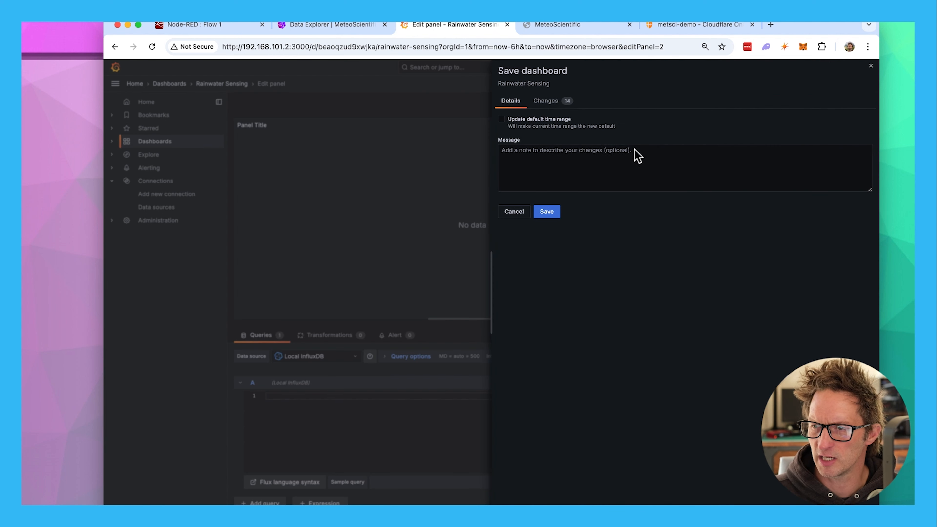
pyautogui.click(550, 217)
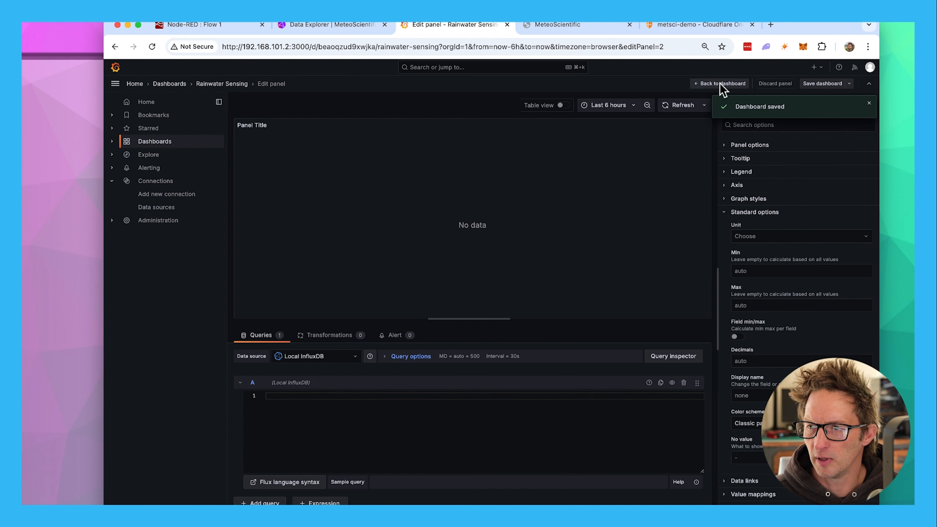
pyautogui.click(721, 84)
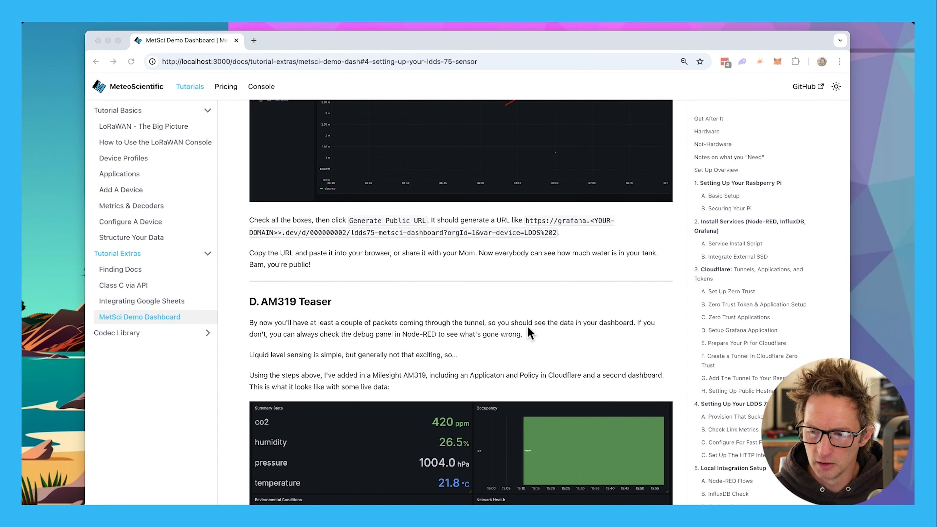
# Review the tutorial's AM319 Teaser section with its example dashboard and the LDDS75 Node-RED flow download notes.
pyautogui.scroll(-3, 528, 327)
pyautogui.scroll(-2, 523, 341)
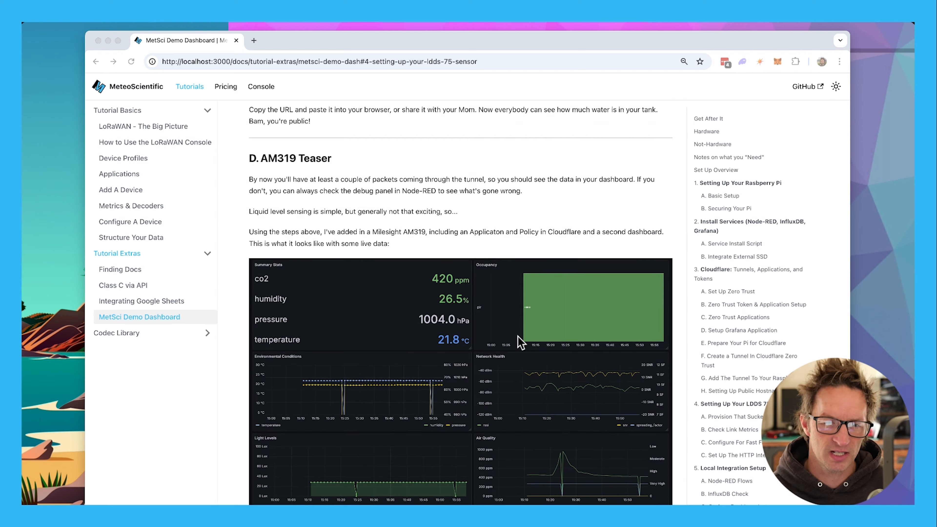
pyautogui.click(343, 43)
pyautogui.scroll(-2, 471, 287)
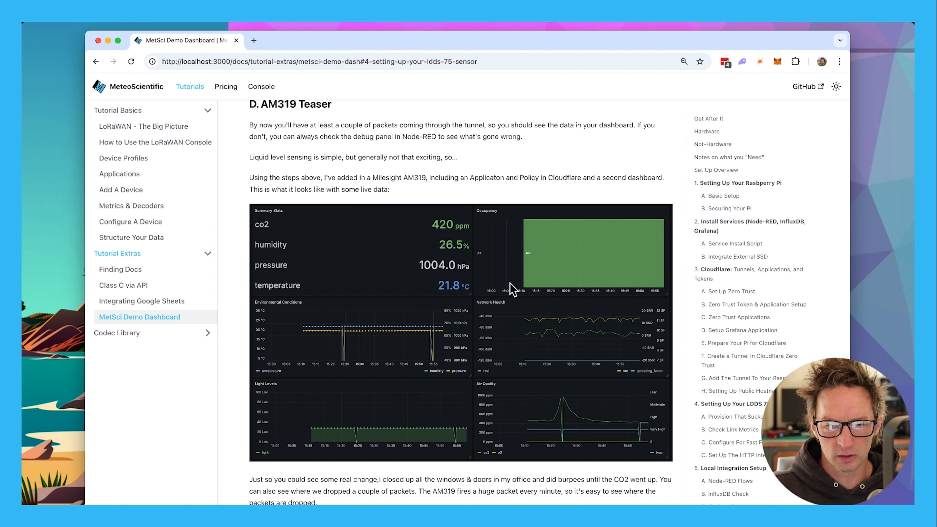
pyautogui.scroll(-1, 421, 323)
pyautogui.scroll(-1, 576, 314)
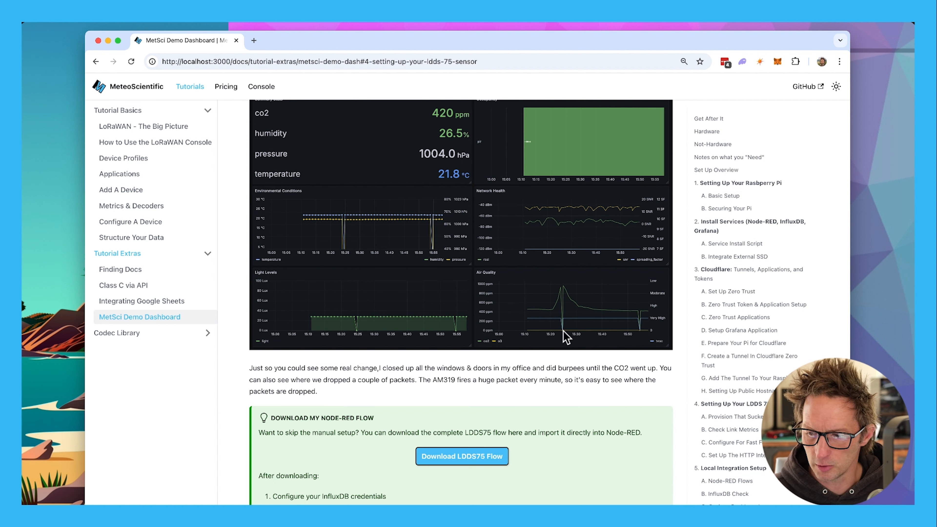
pyautogui.scroll(-4, 566, 337)
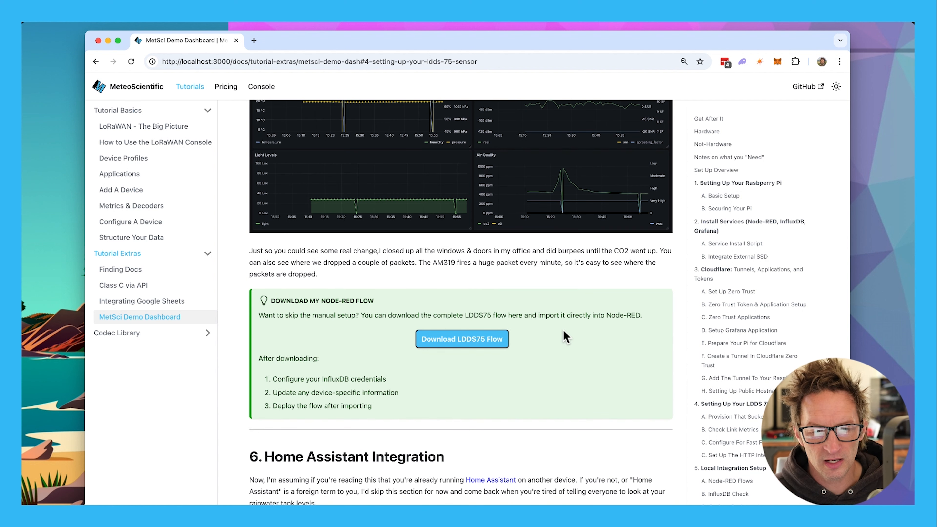